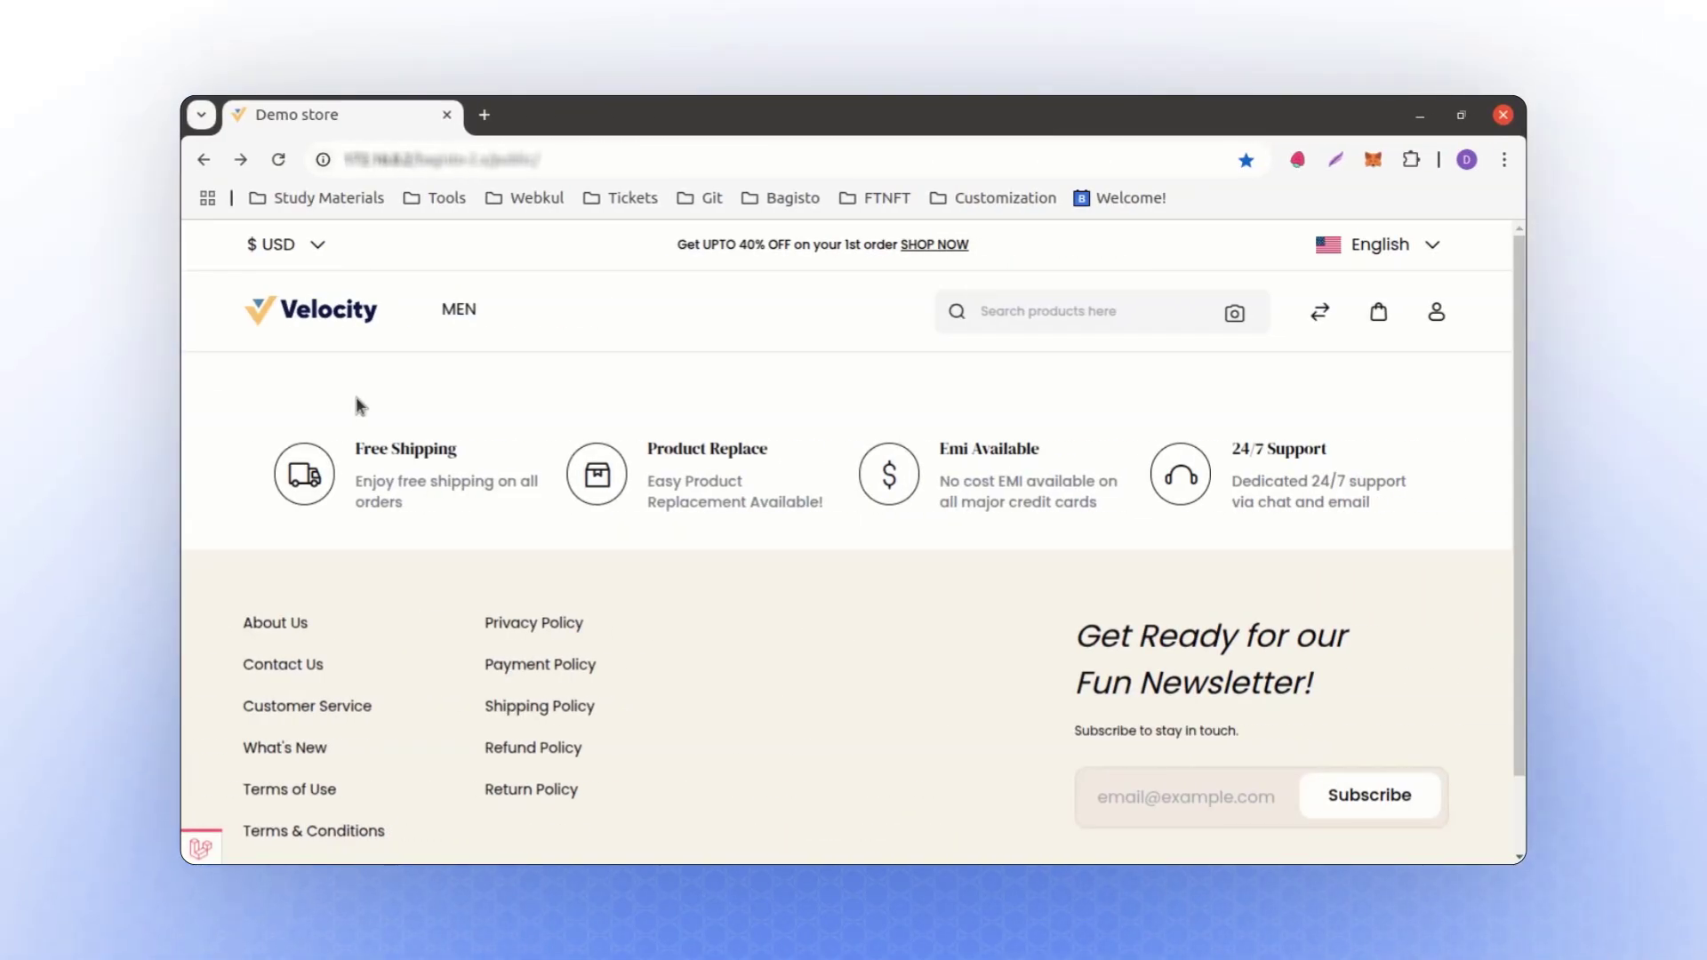
# - Open the guest account menu on the storefront, then close it
pyautogui.click(1436, 311)
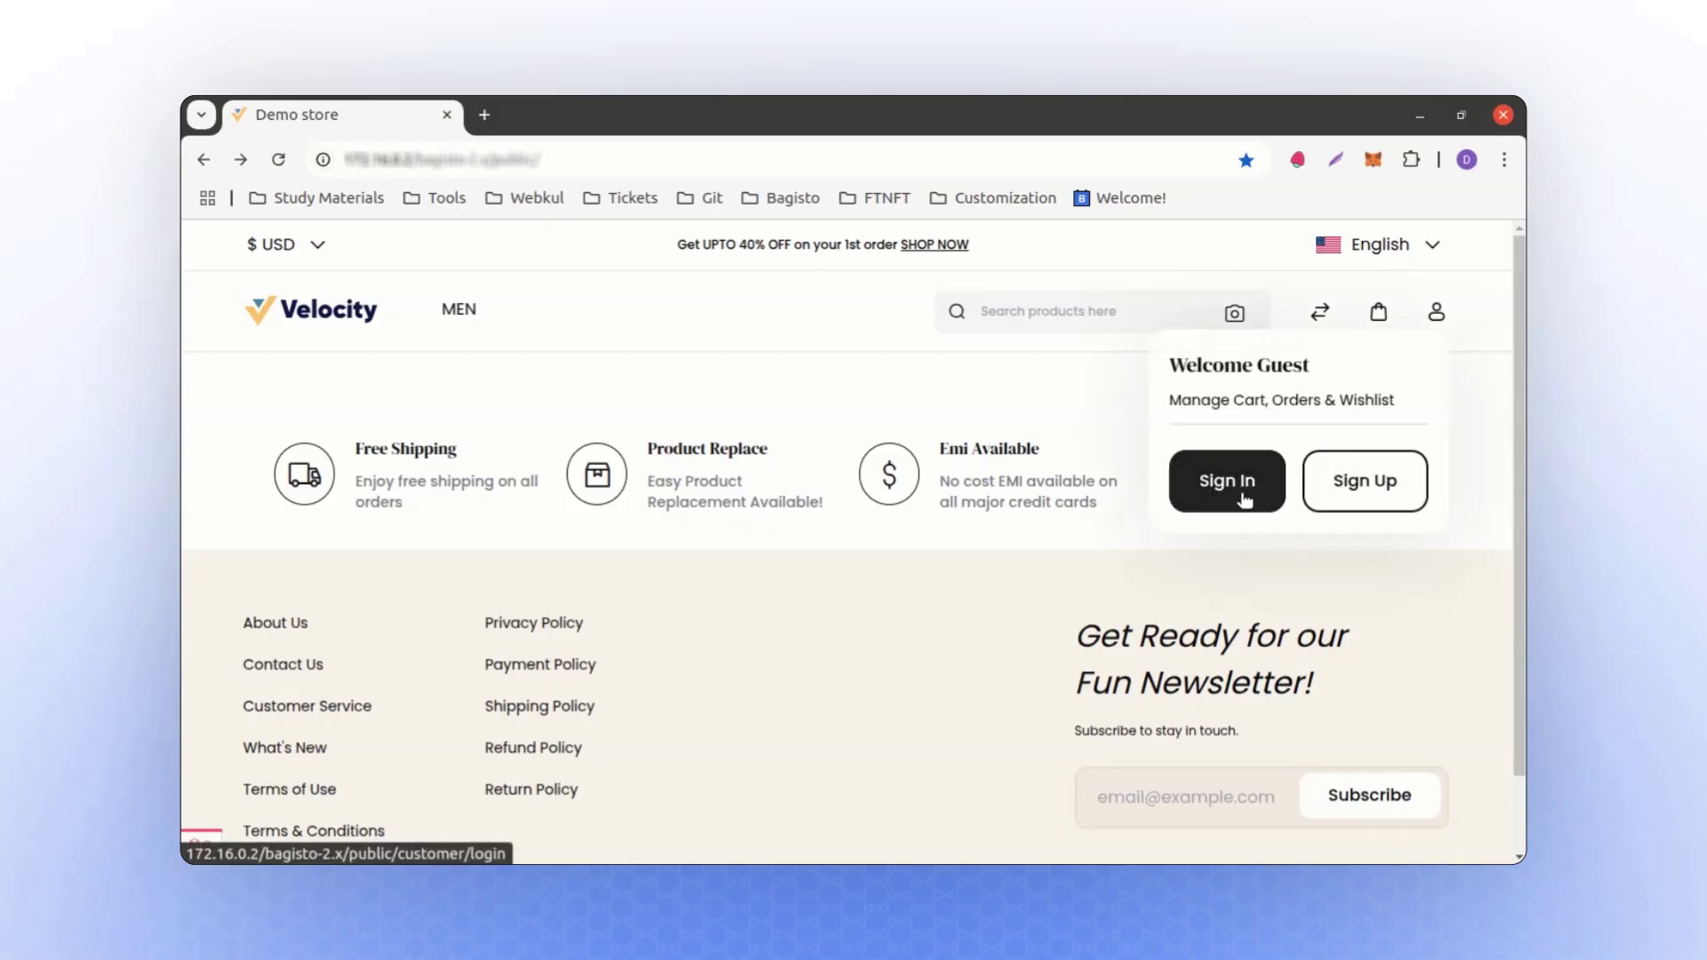
pyautogui.click(917, 602)
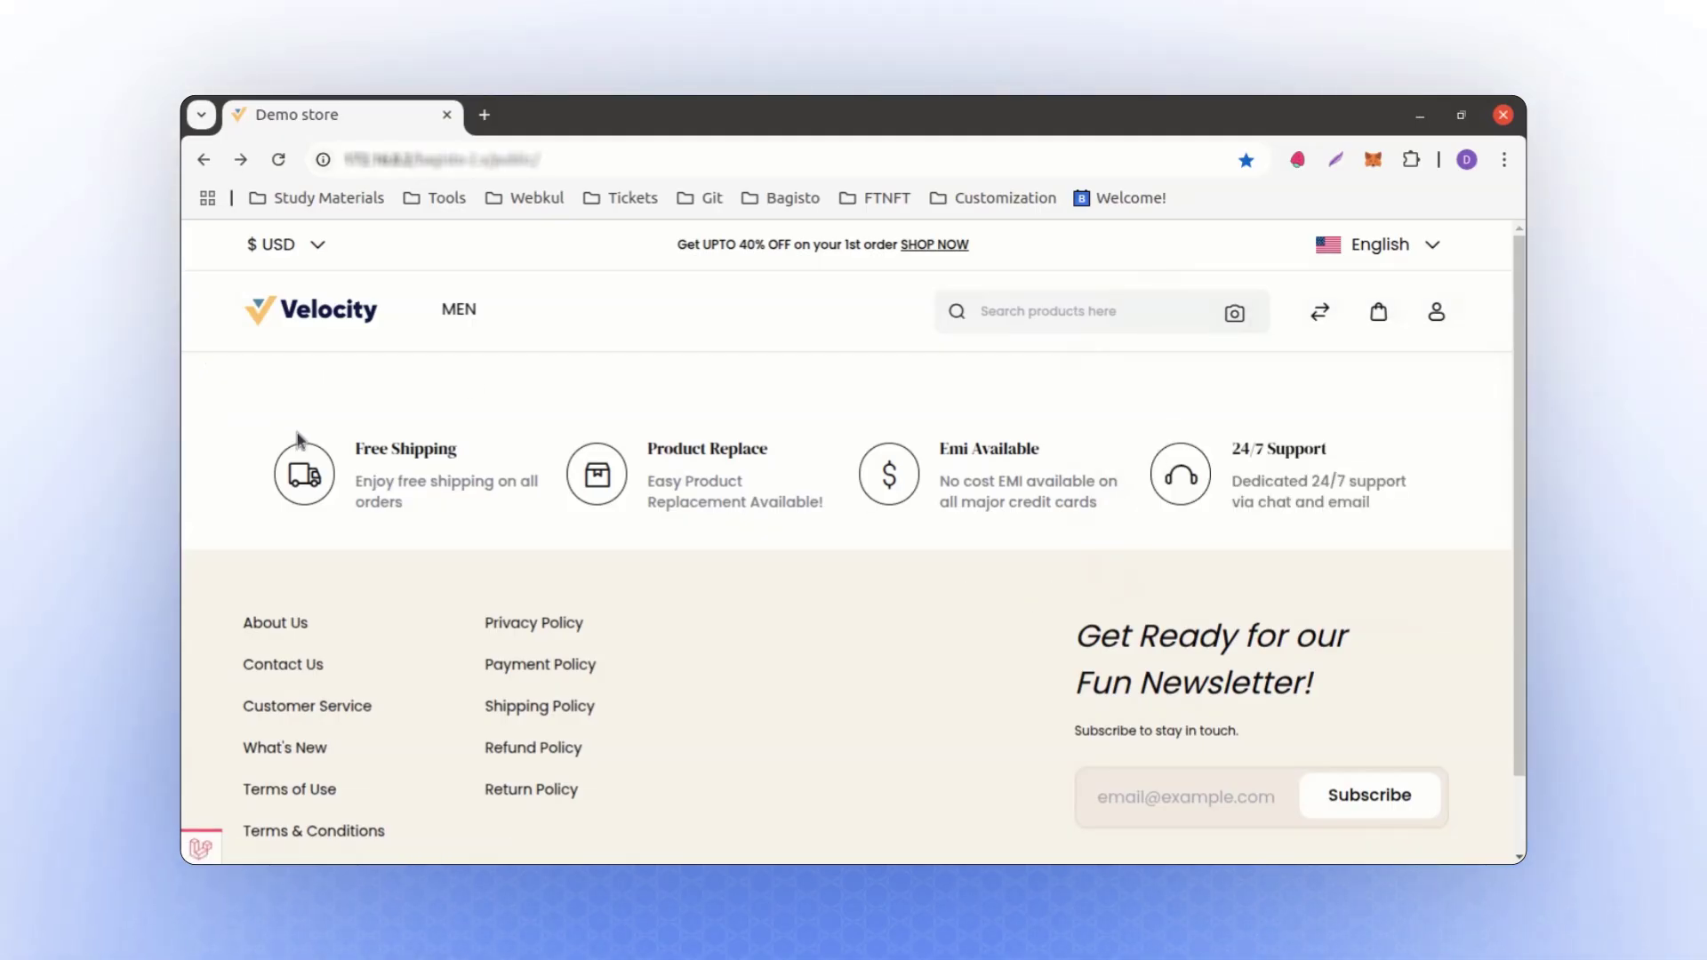
# - Sign in to the admin panel in a new tab and go to Settings > Themes
pyautogui.click(487, 191)
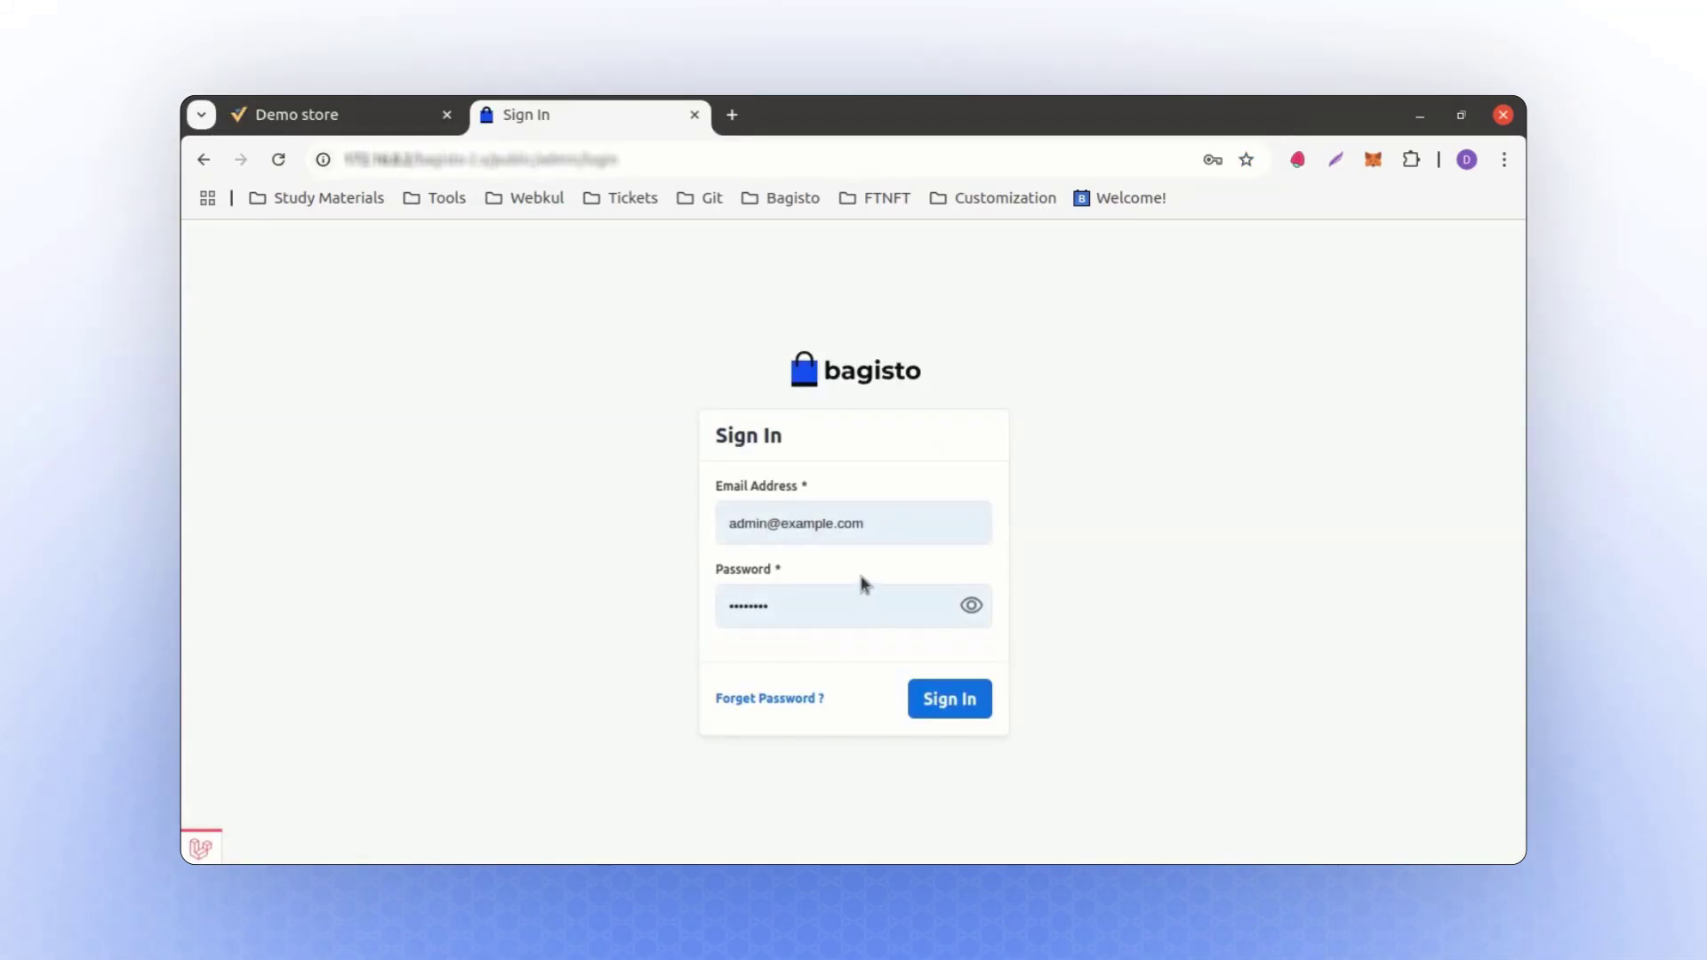
pyautogui.click(934, 690)
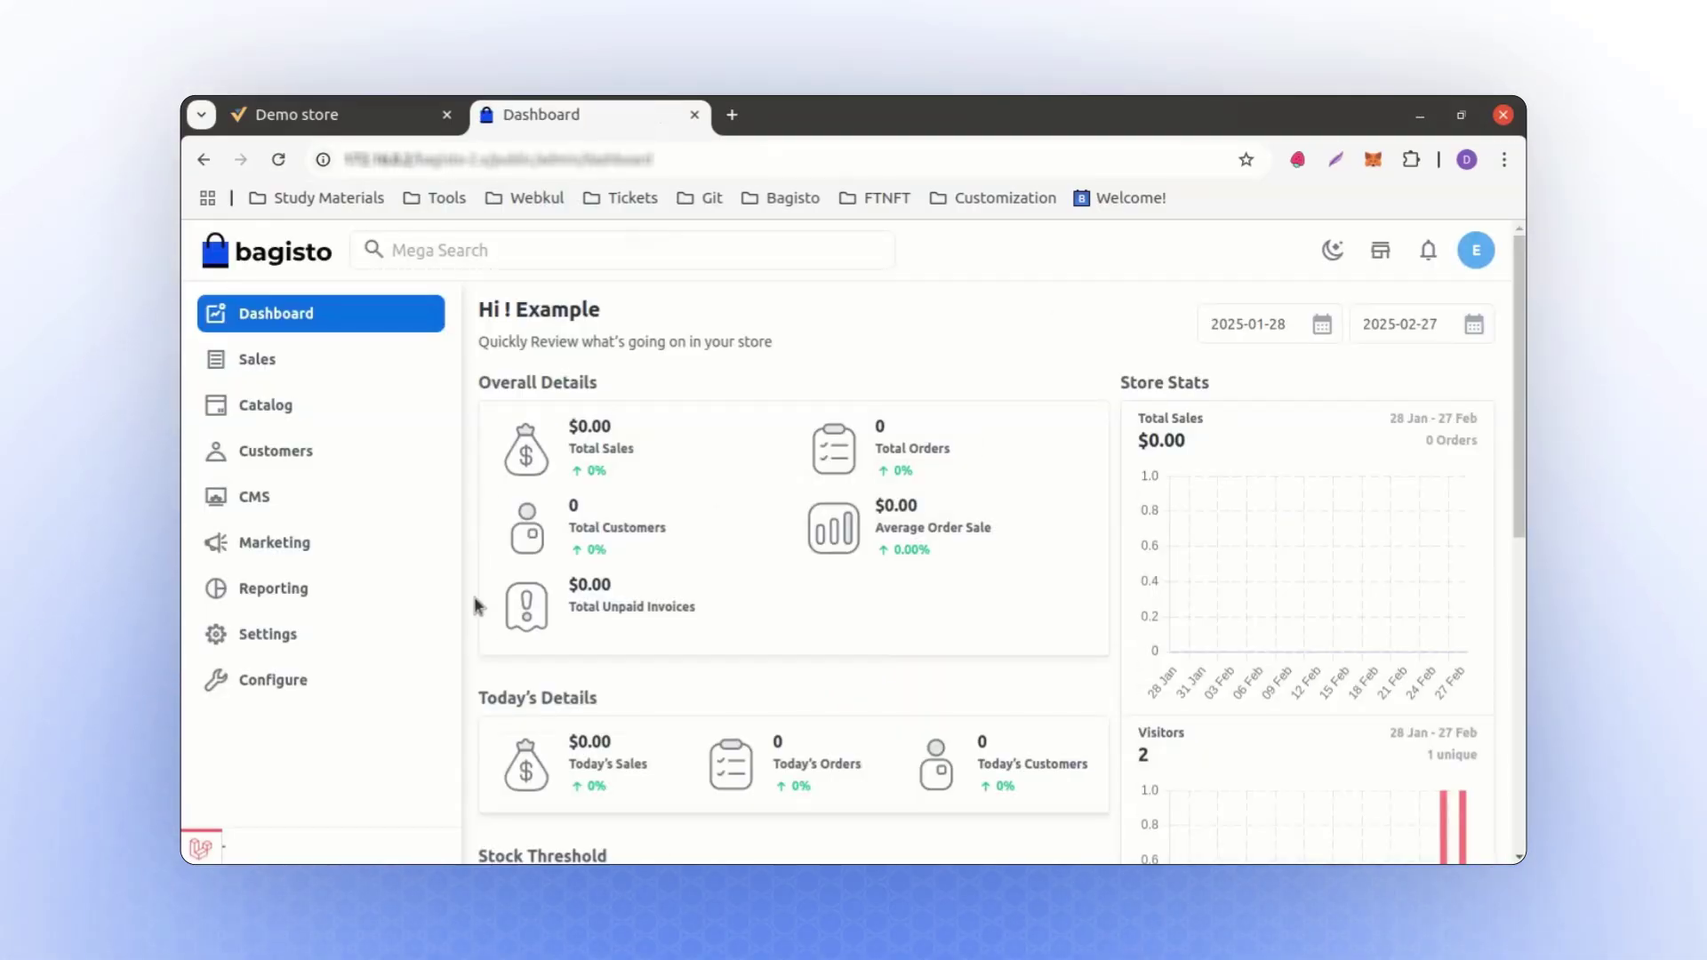
pyautogui.moveTo(298, 635)
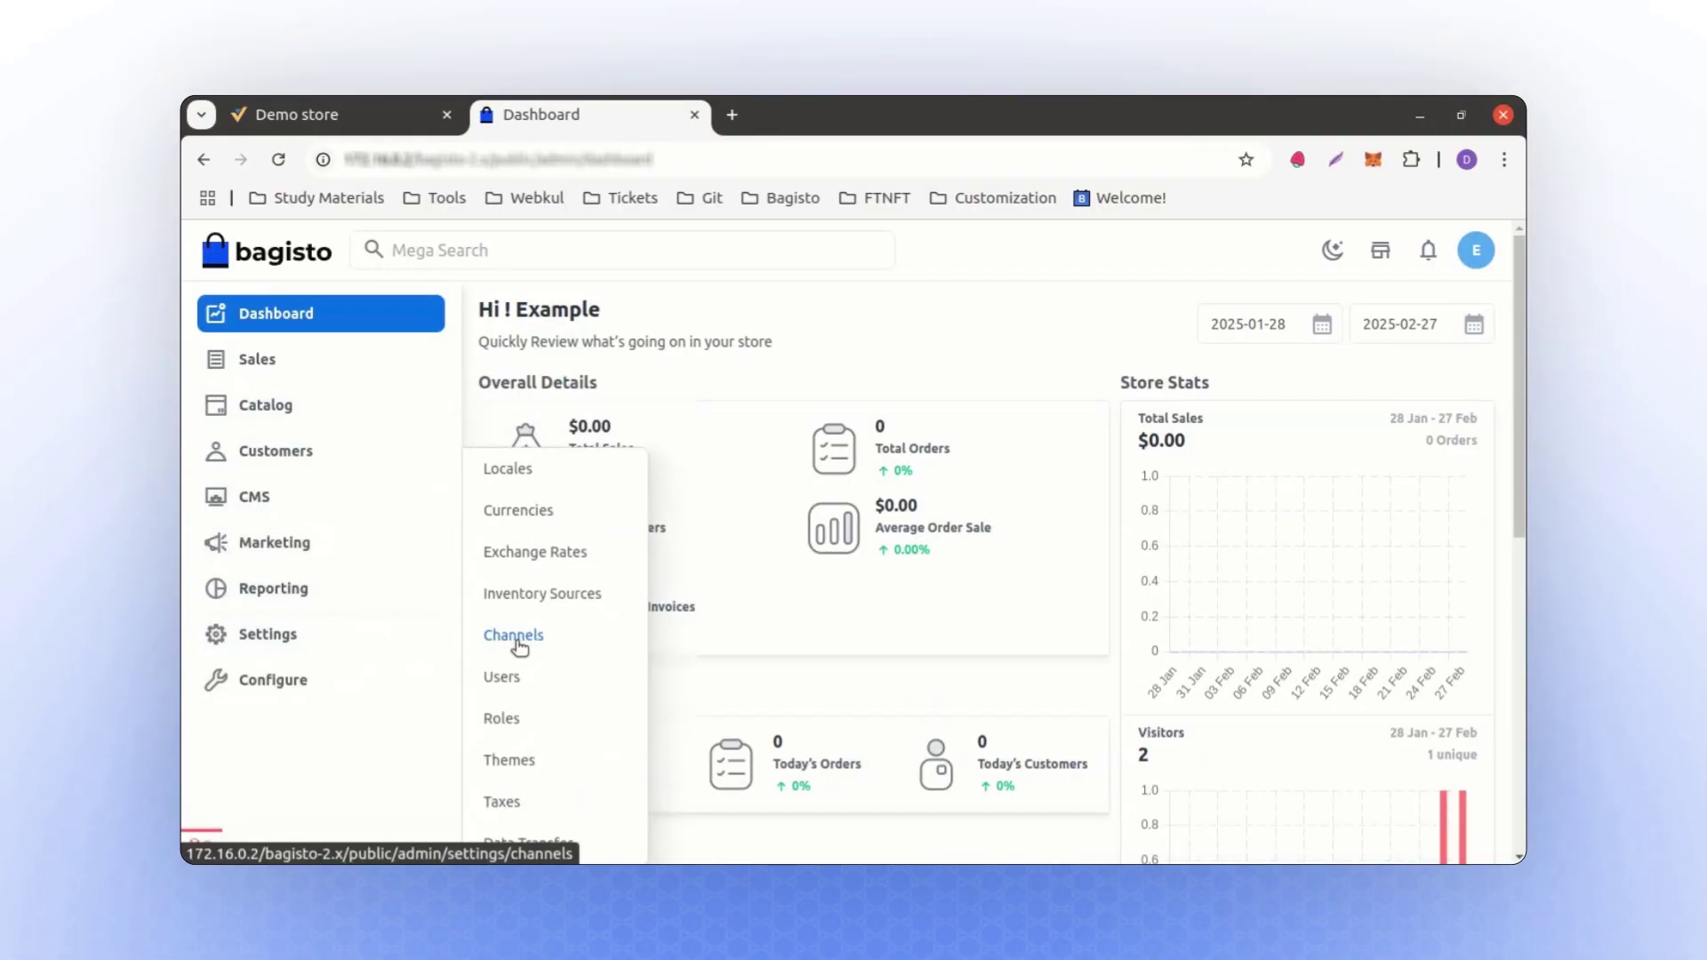
pyautogui.click(526, 760)
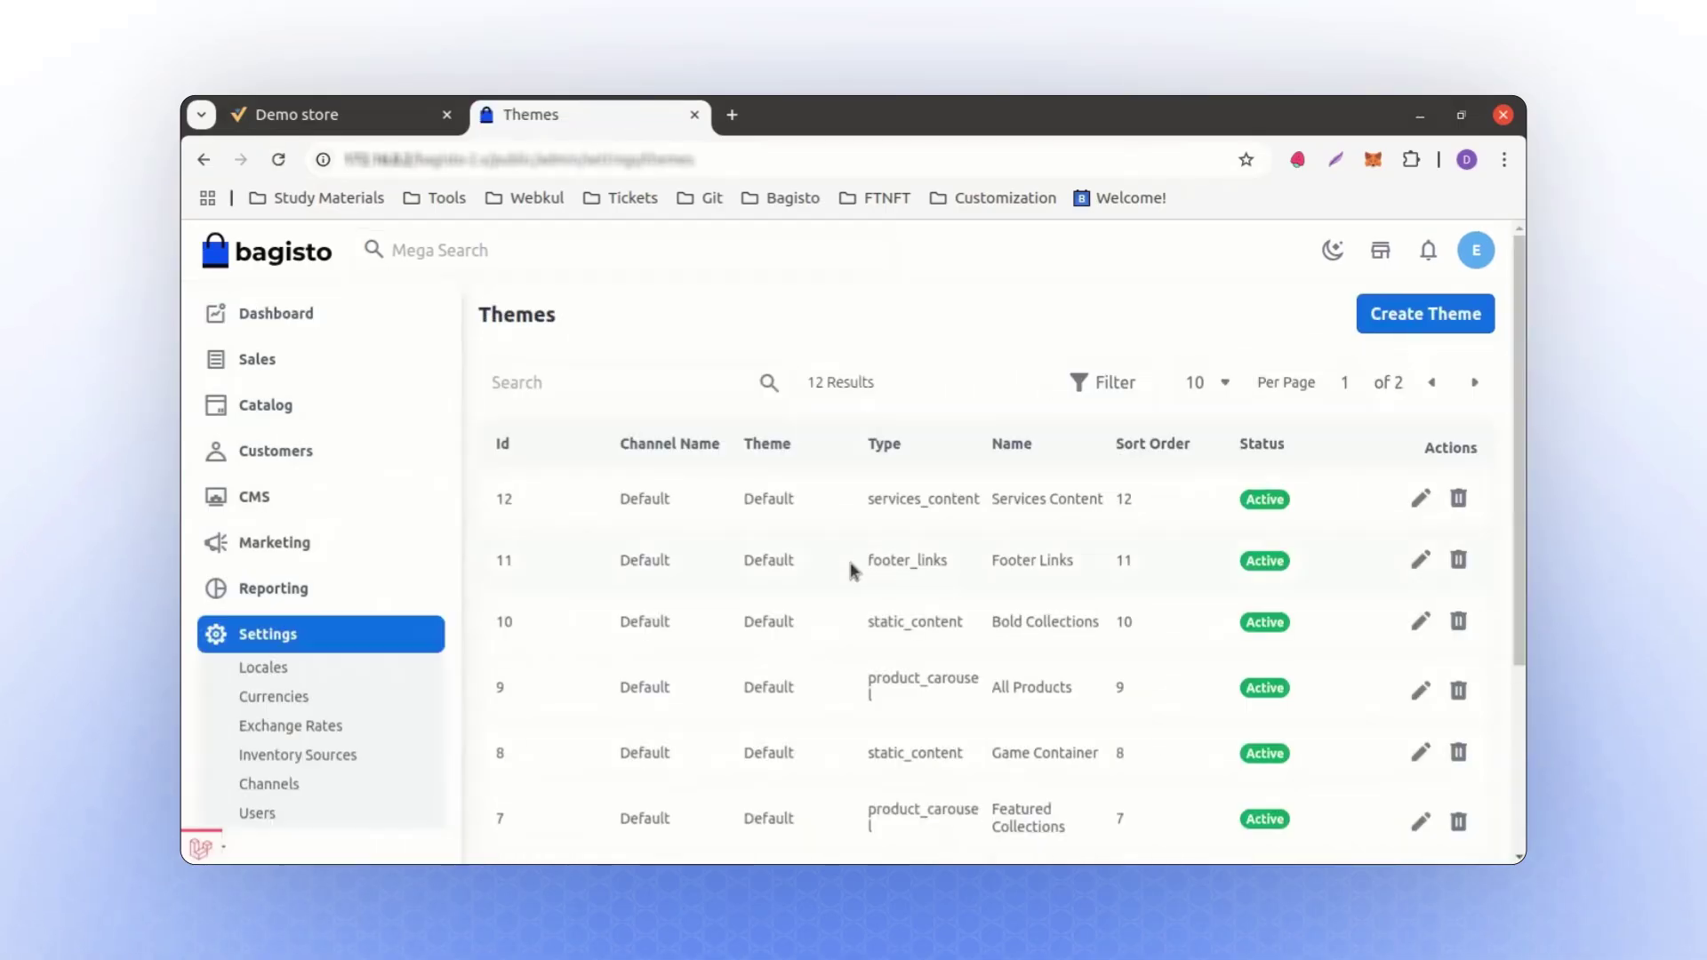
# - Fill in a new theme entry: name Slider, sort order 1, Image Carousel type, New Theme
pyautogui.click(1443, 322)
pyautogui.click(620, 380)
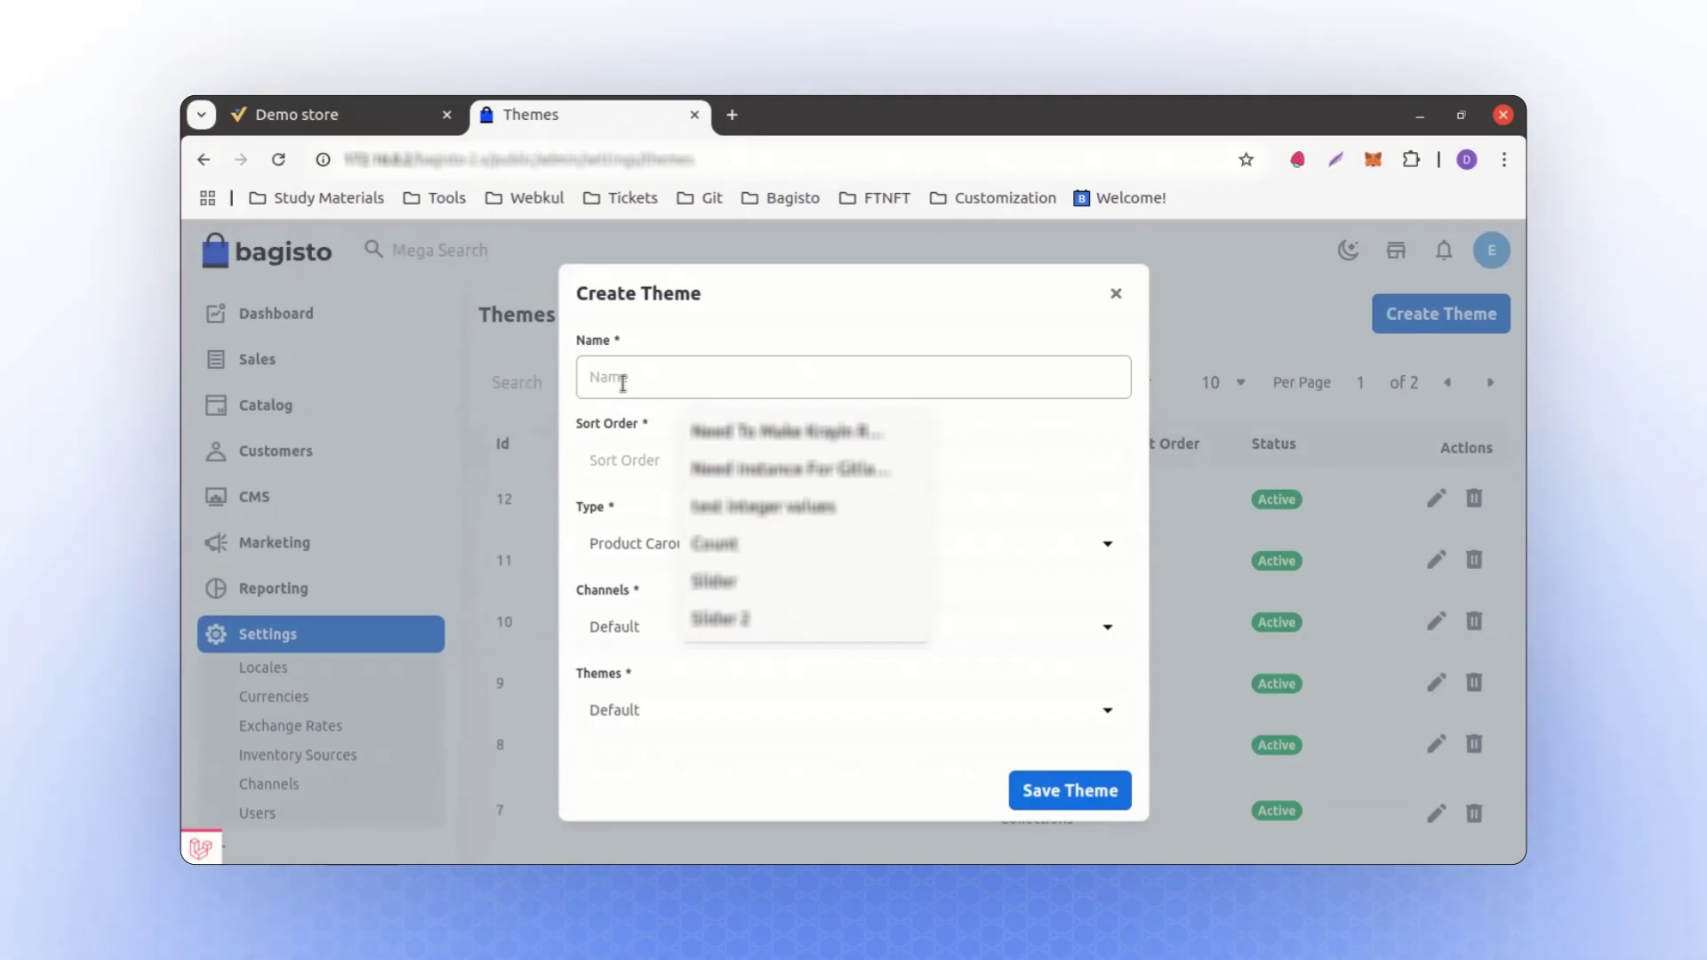
pyautogui.write('Slider')
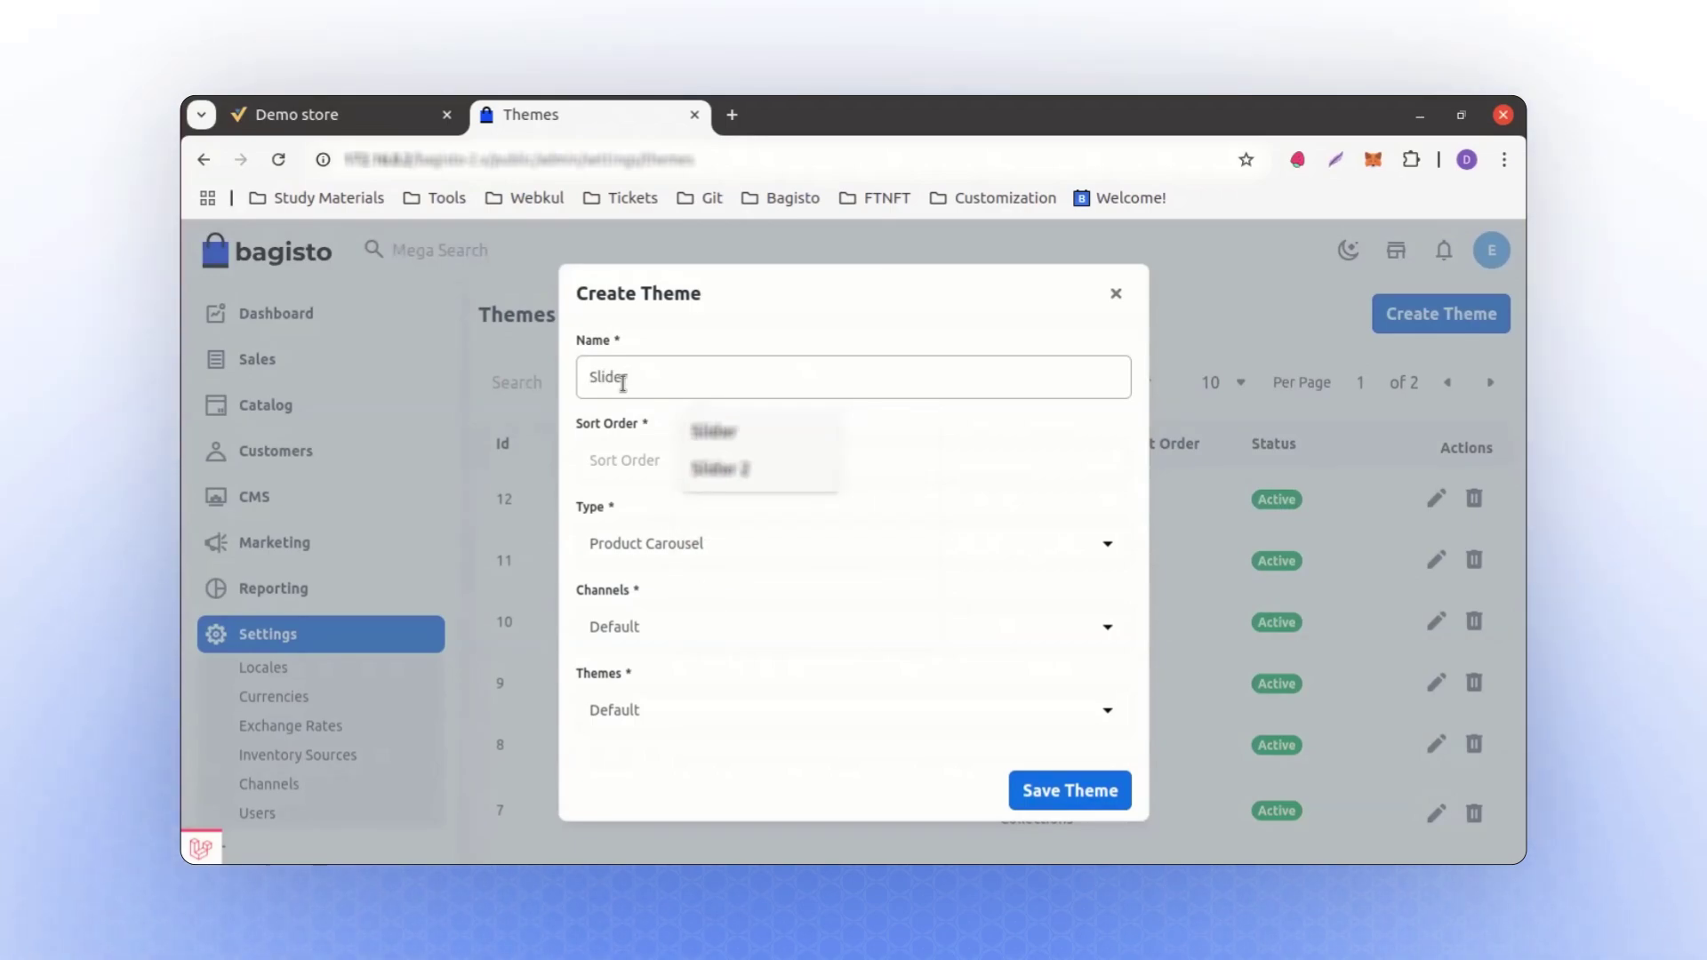
pyautogui.click(622, 458)
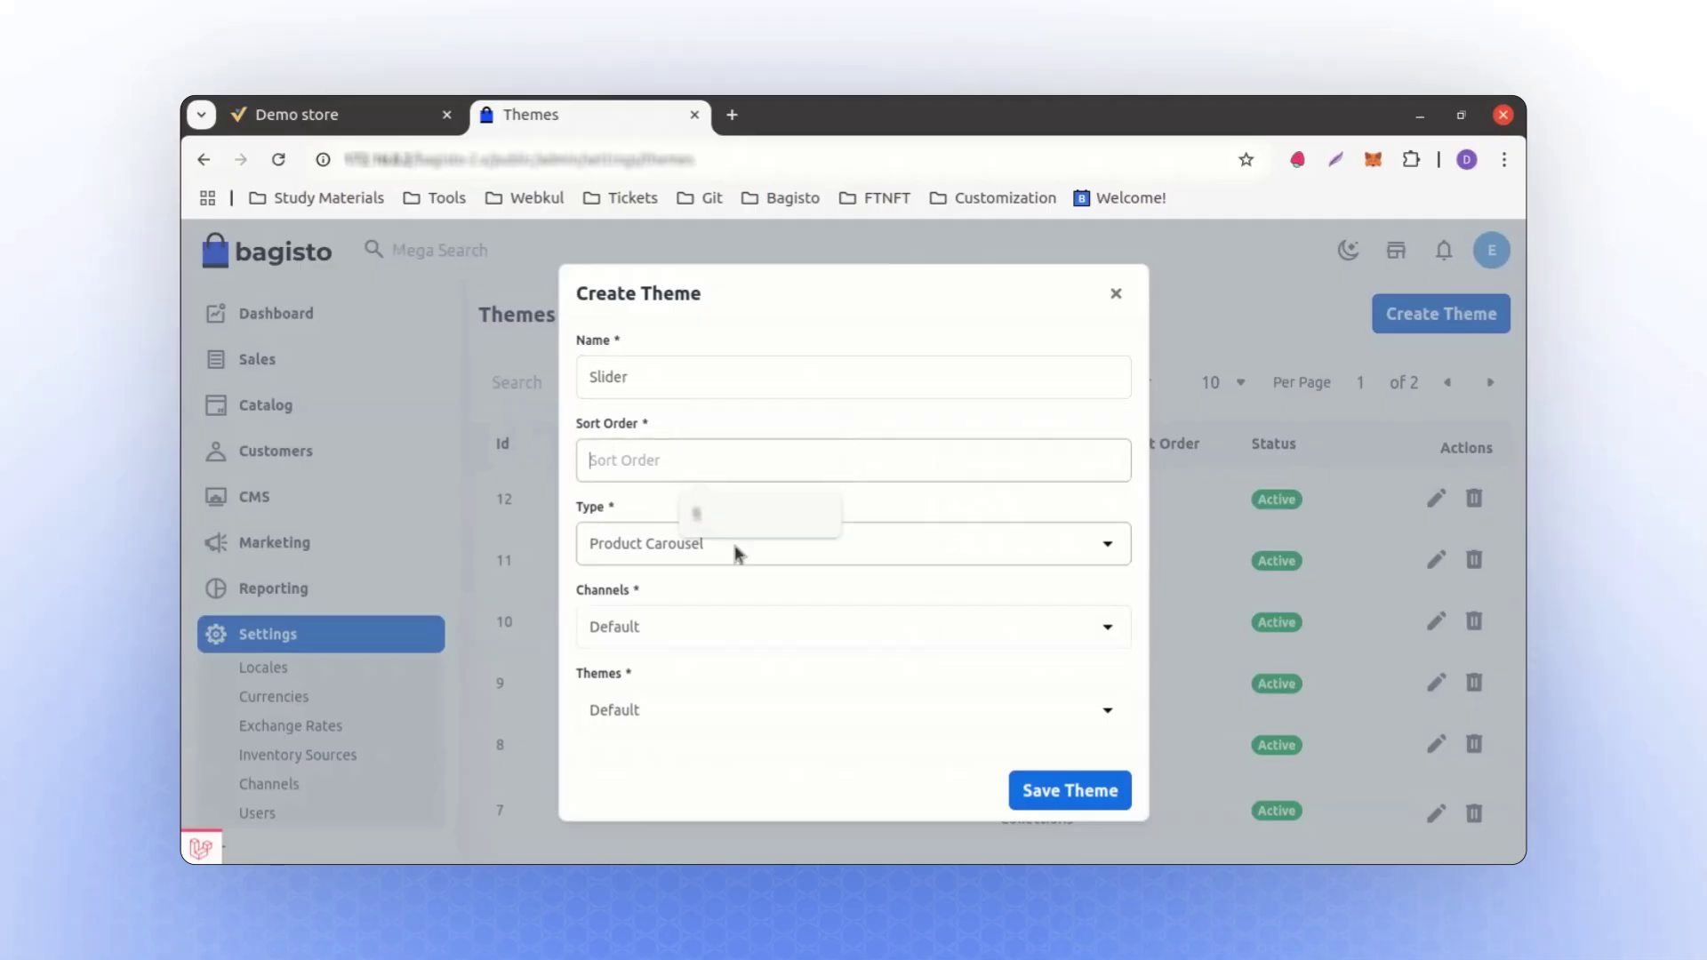
pyautogui.write('1')
pyautogui.click(683, 558)
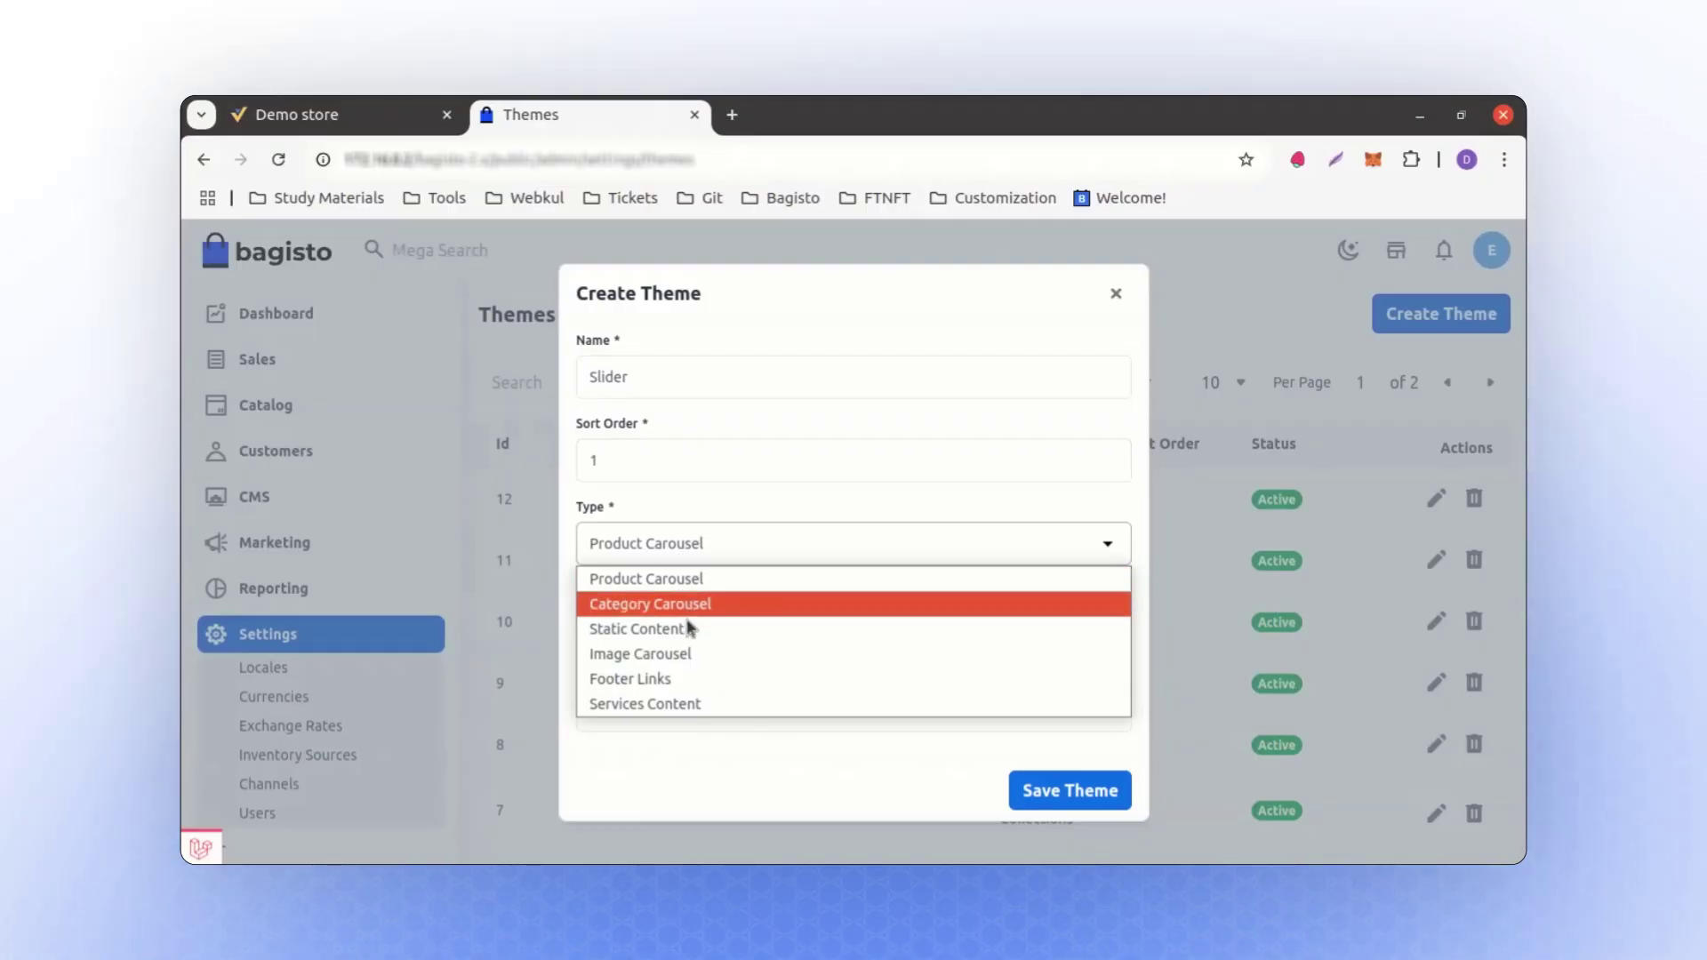
pyautogui.click(686, 660)
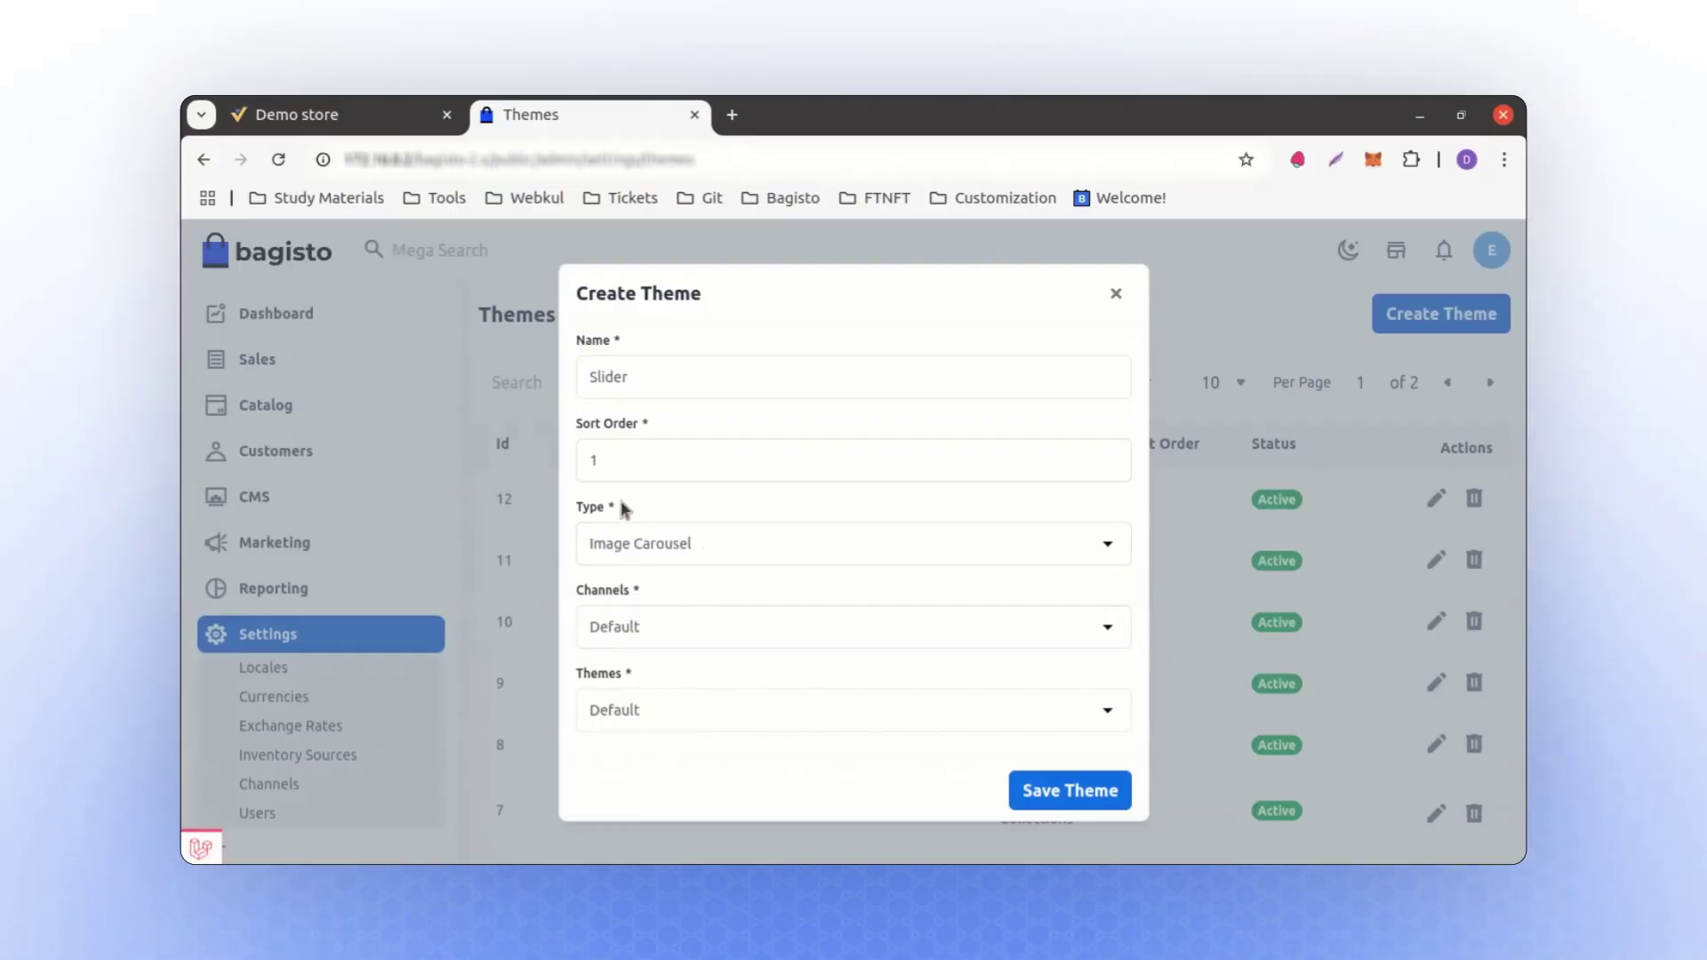
pyautogui.click(634, 711)
pyautogui.click(633, 770)
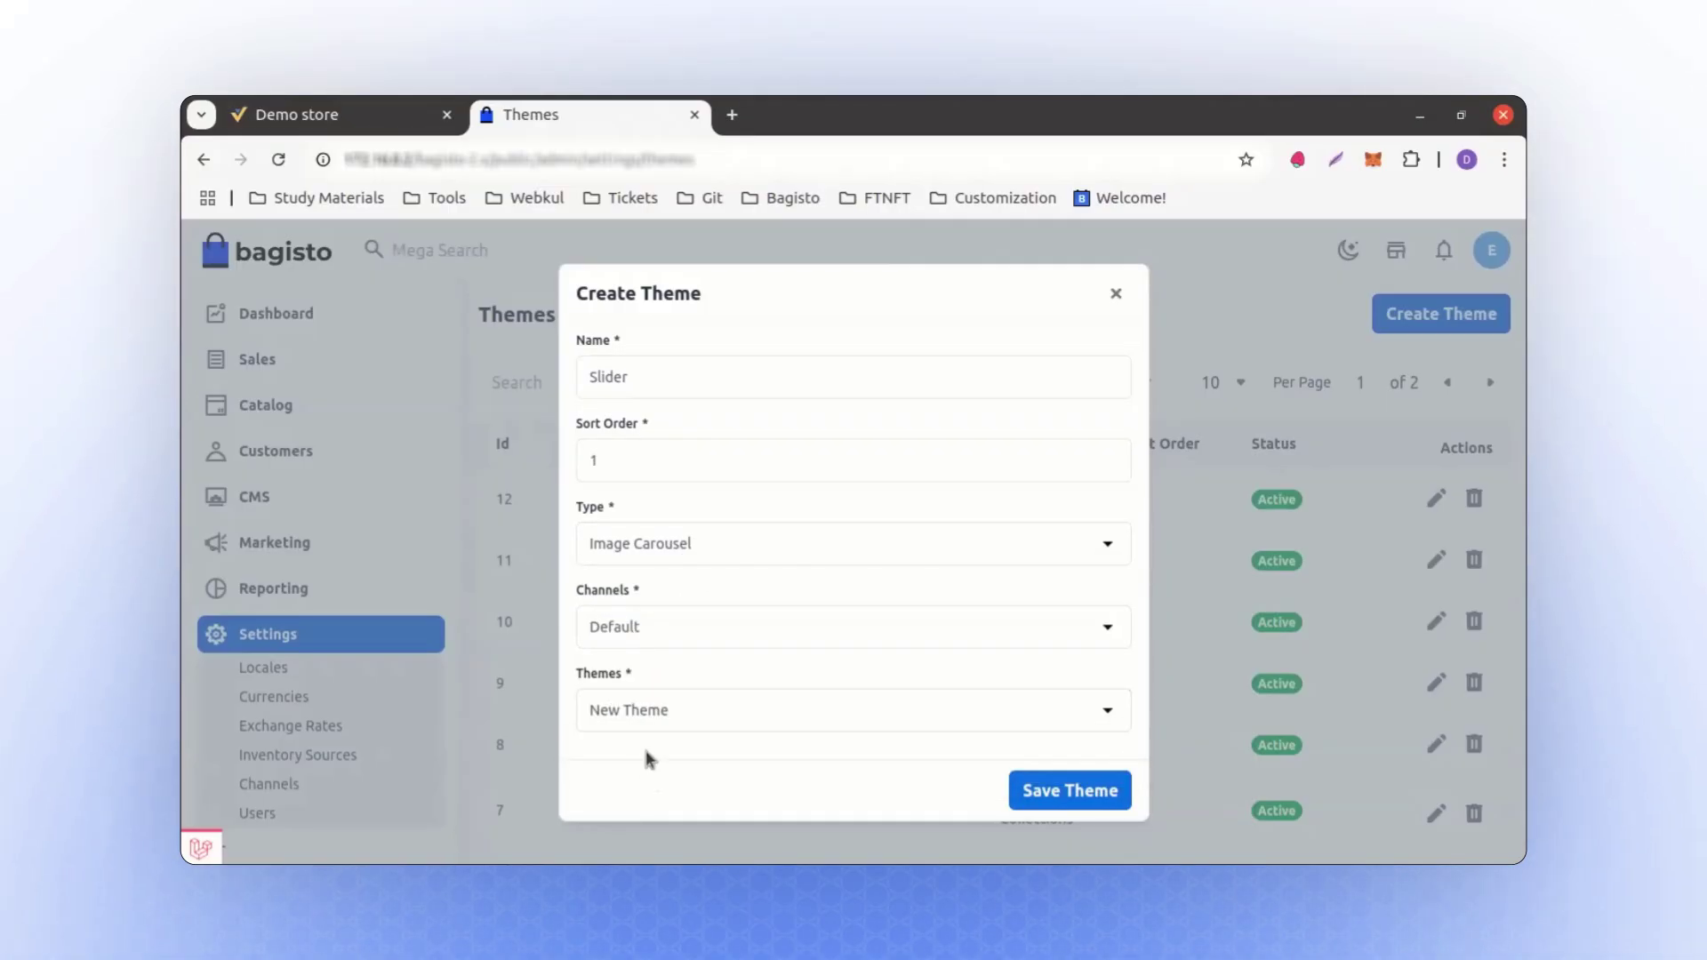
# - Save the Slider entry and start a new slide titled 'Slide 1'
pyautogui.click(1067, 793)
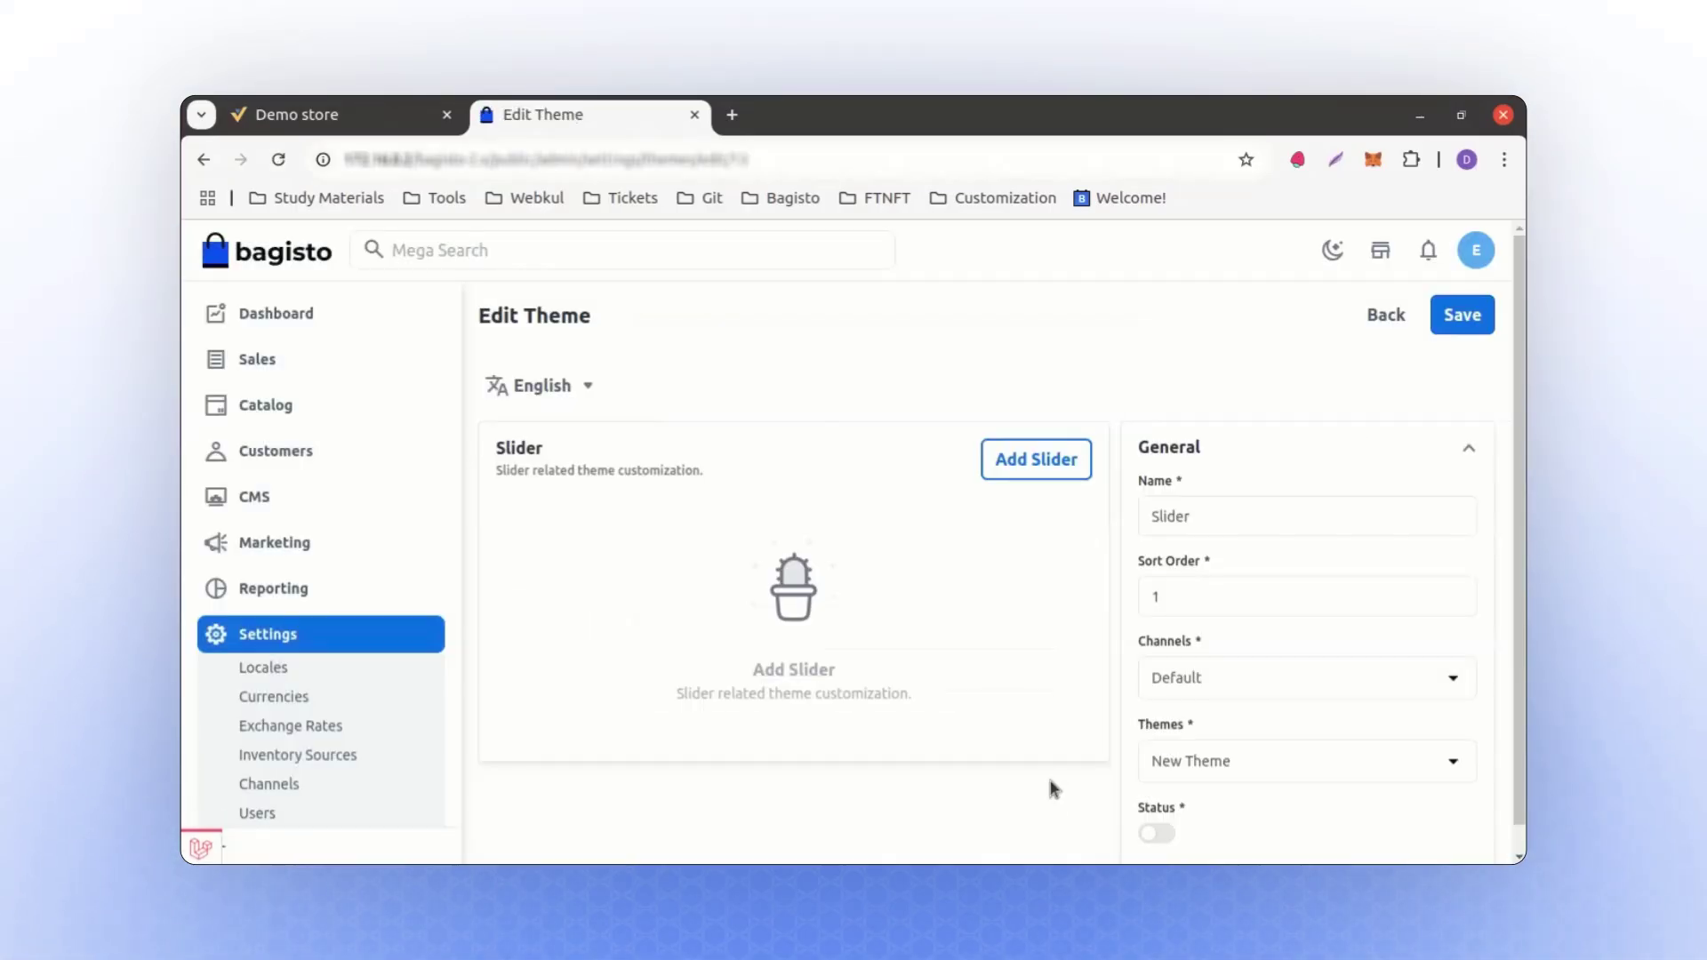
pyautogui.click(1027, 478)
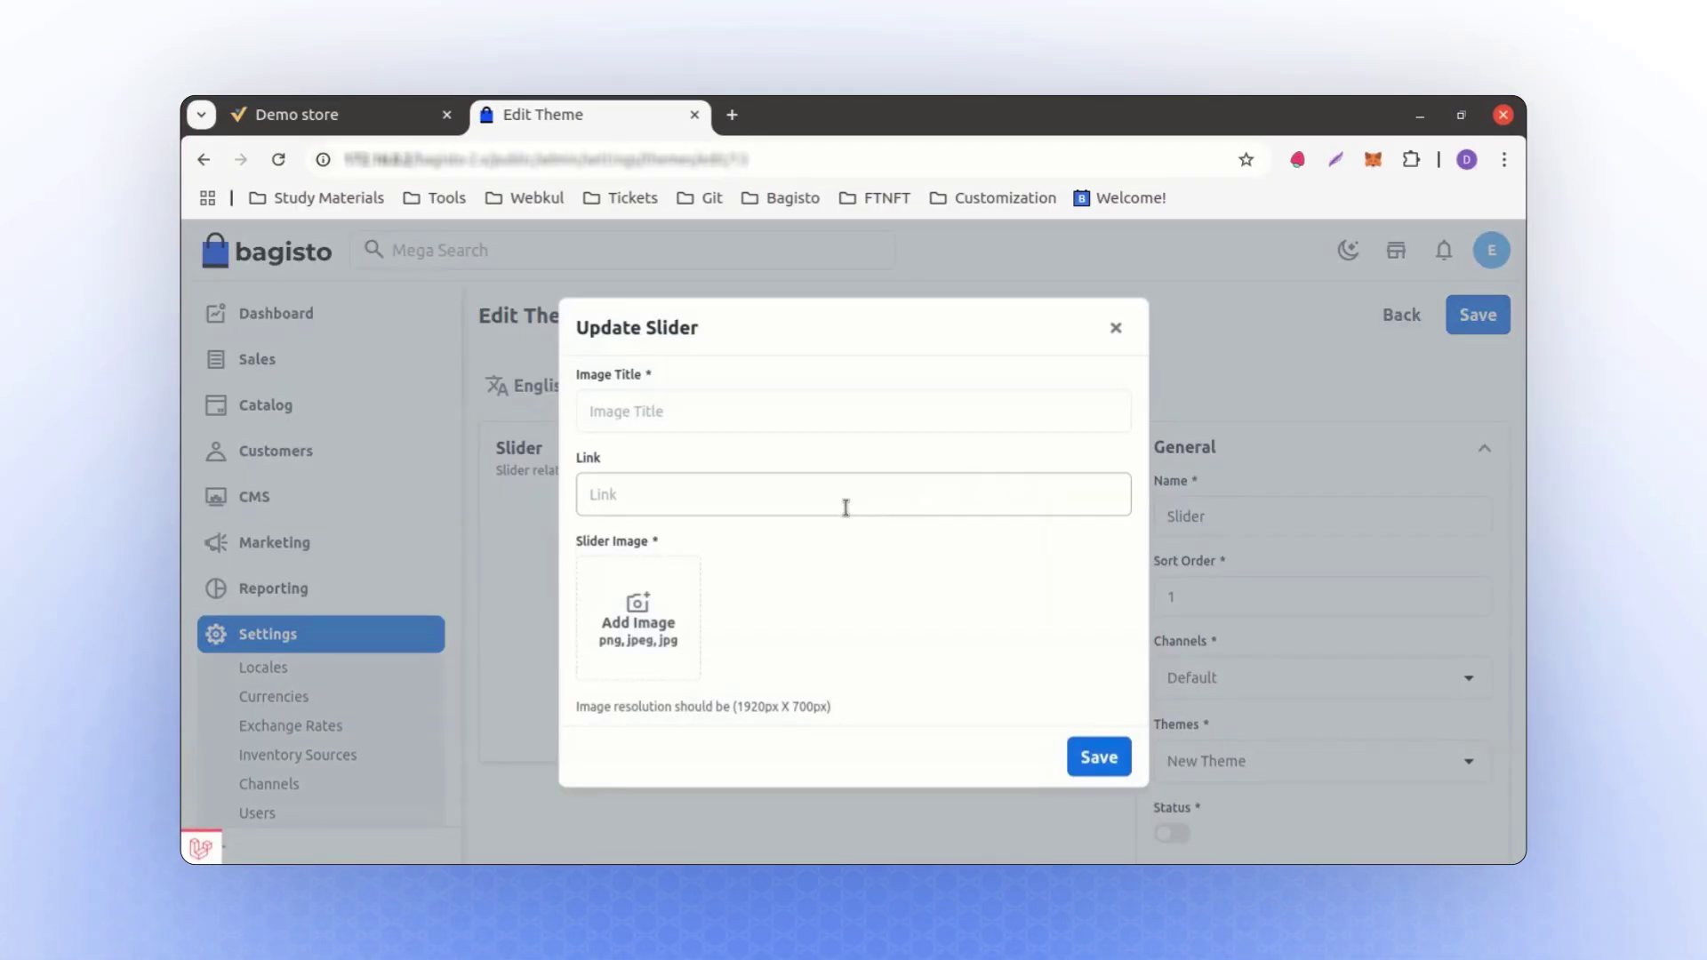
pyautogui.click(628, 406)
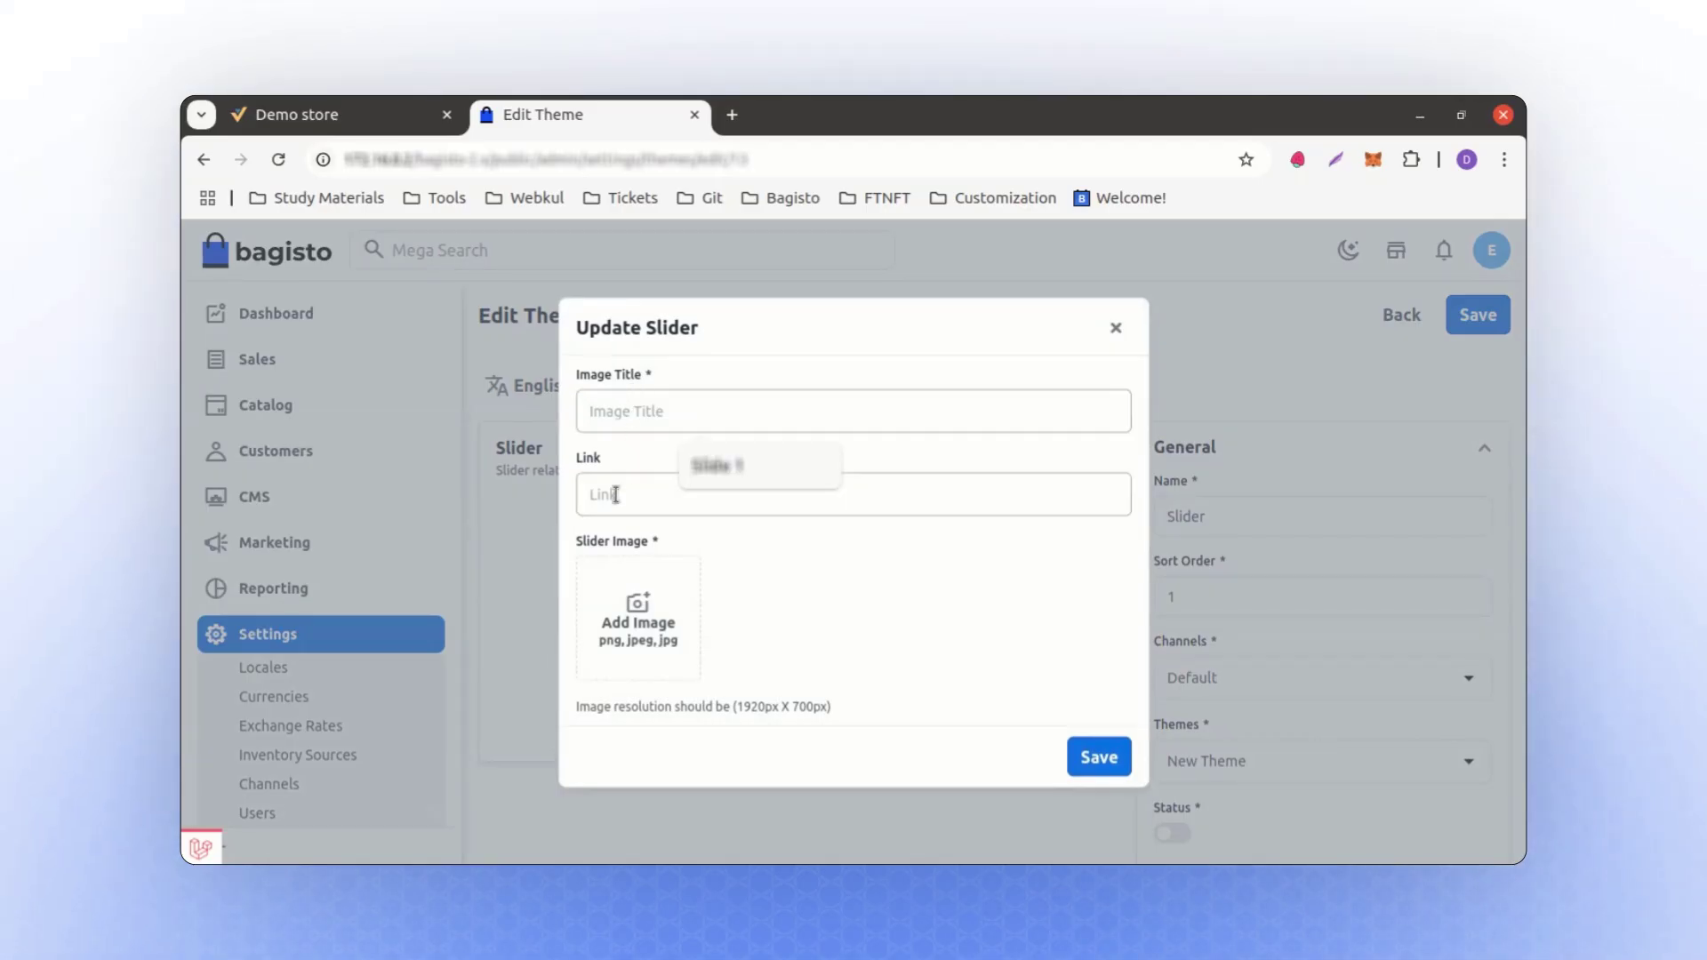
pyautogui.click(614, 495)
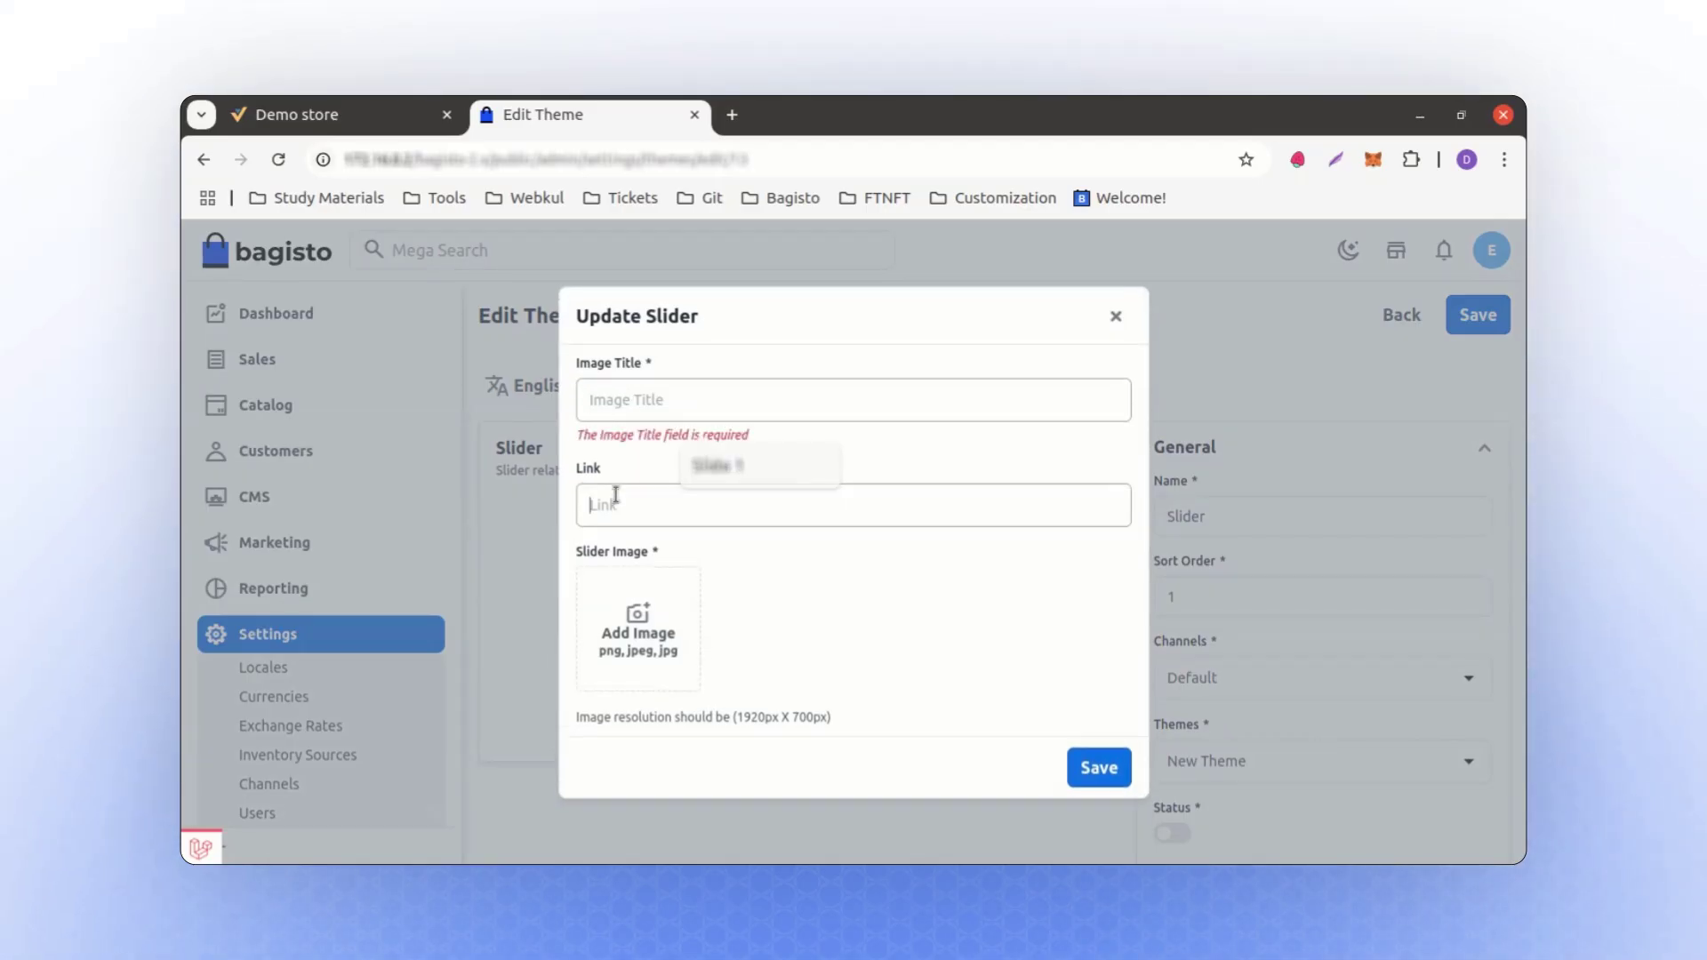
pyautogui.click(630, 405)
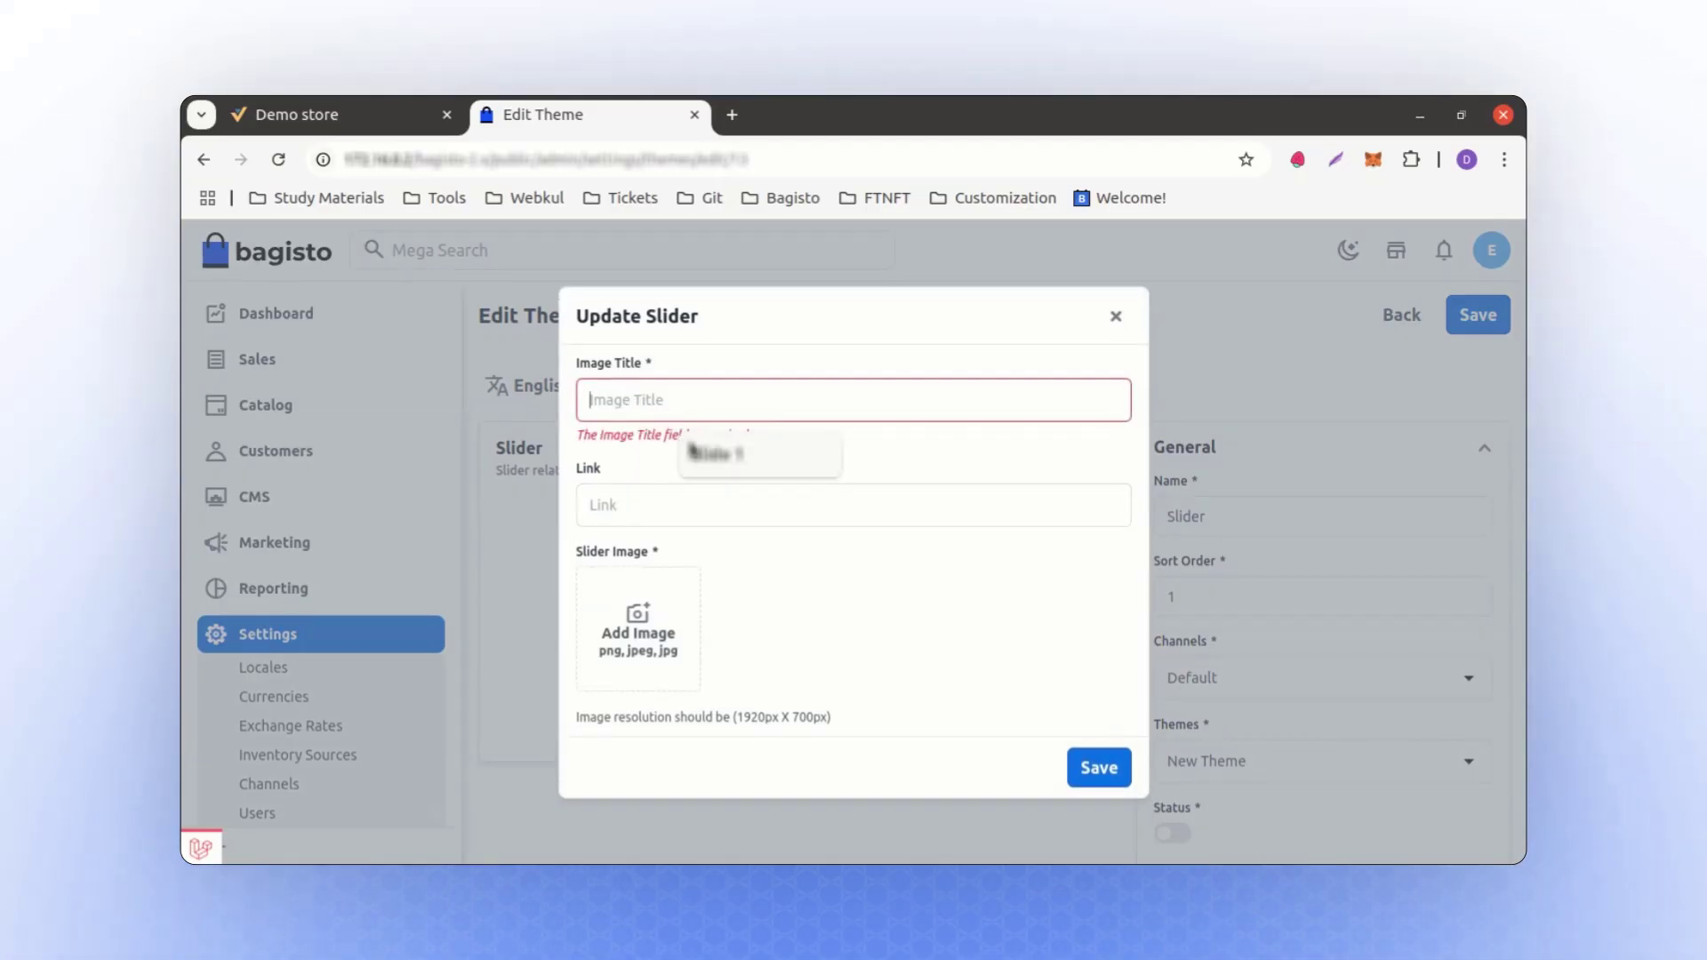
pyautogui.click(697, 454)
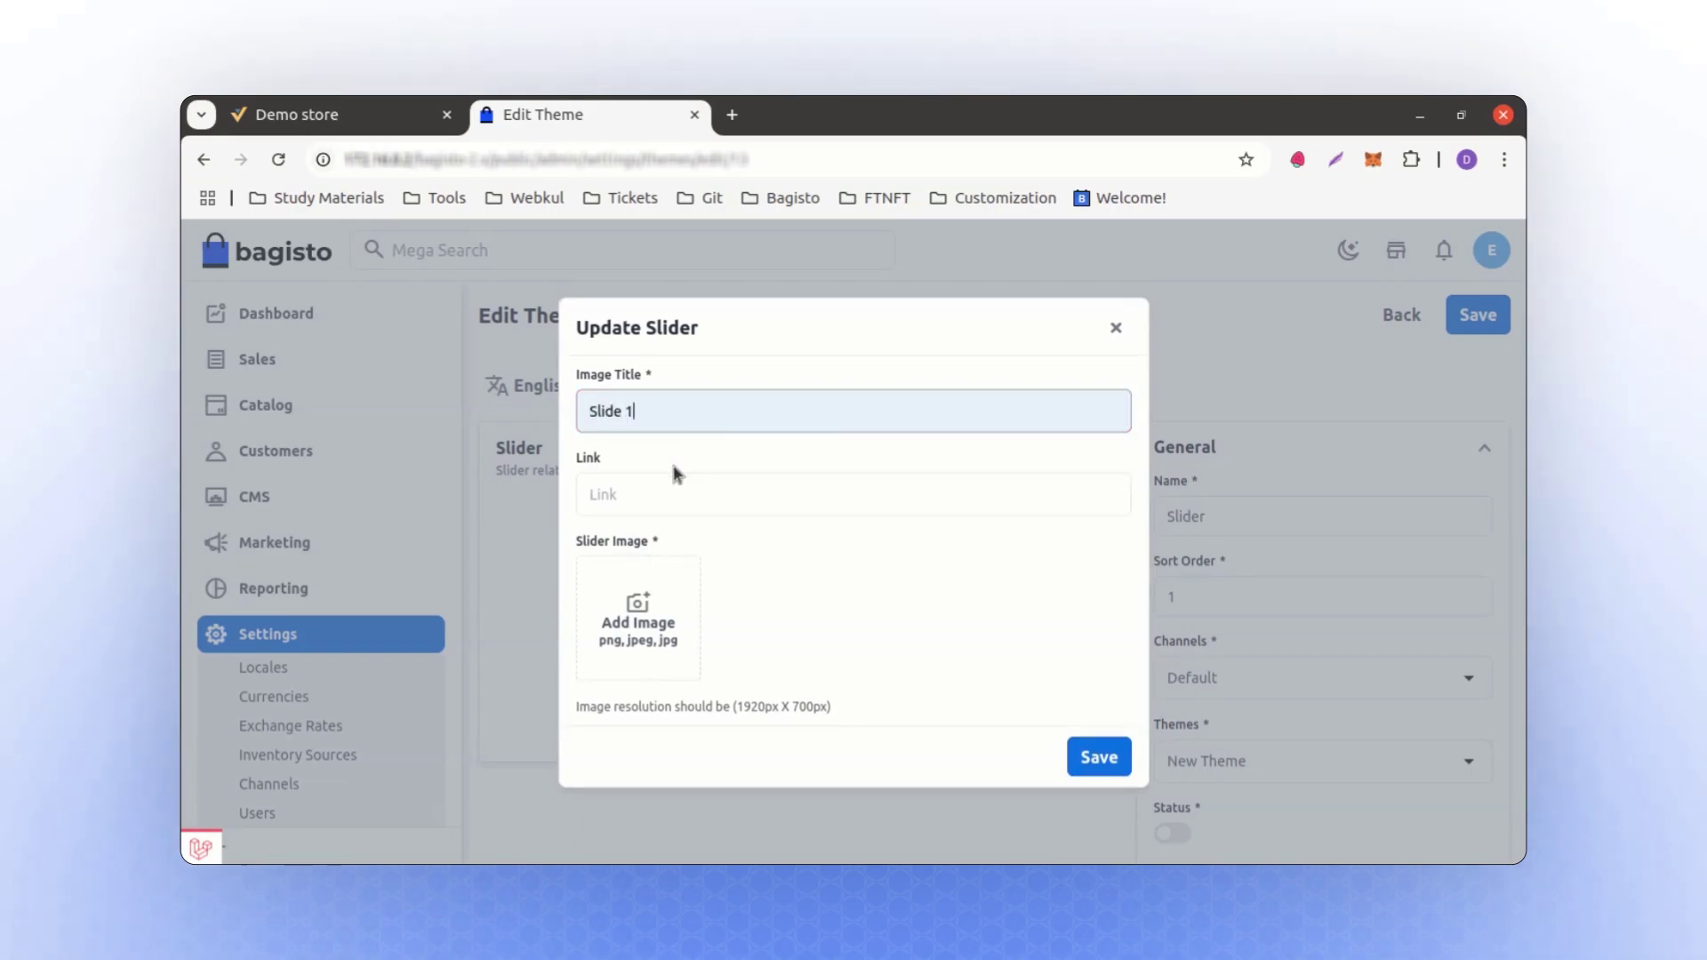
# - Attach image 4.webp to the slide and save it into the Slider section
pyautogui.click(638, 612)
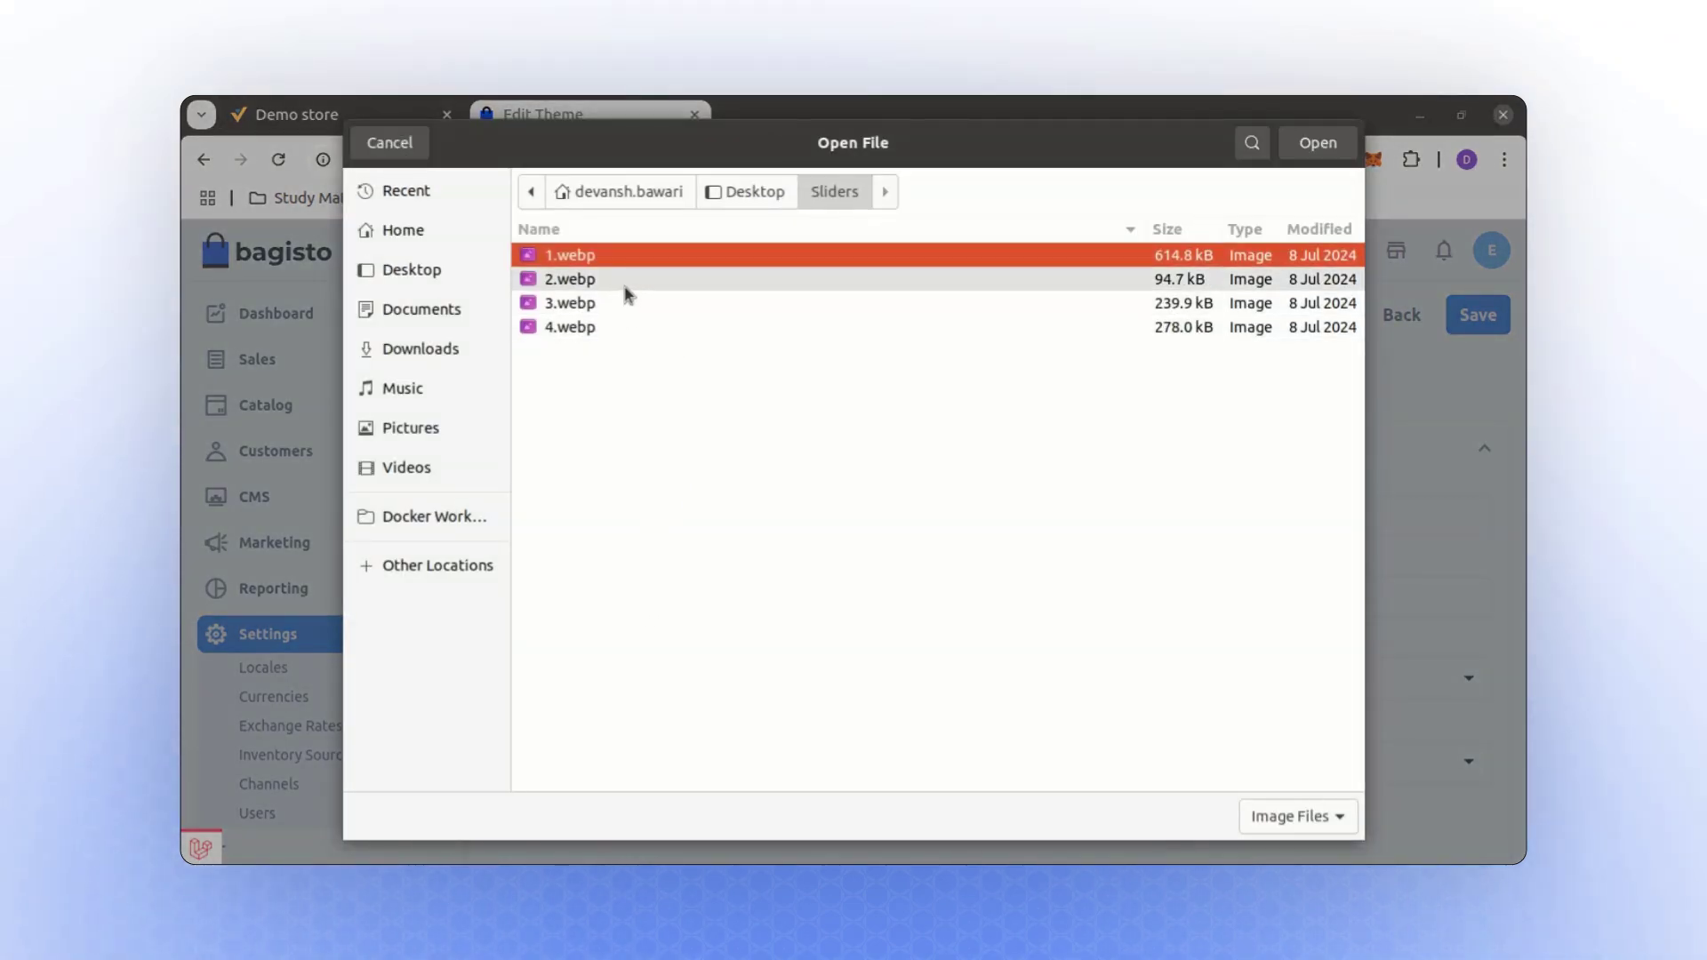
pyautogui.doubleClick(583, 329)
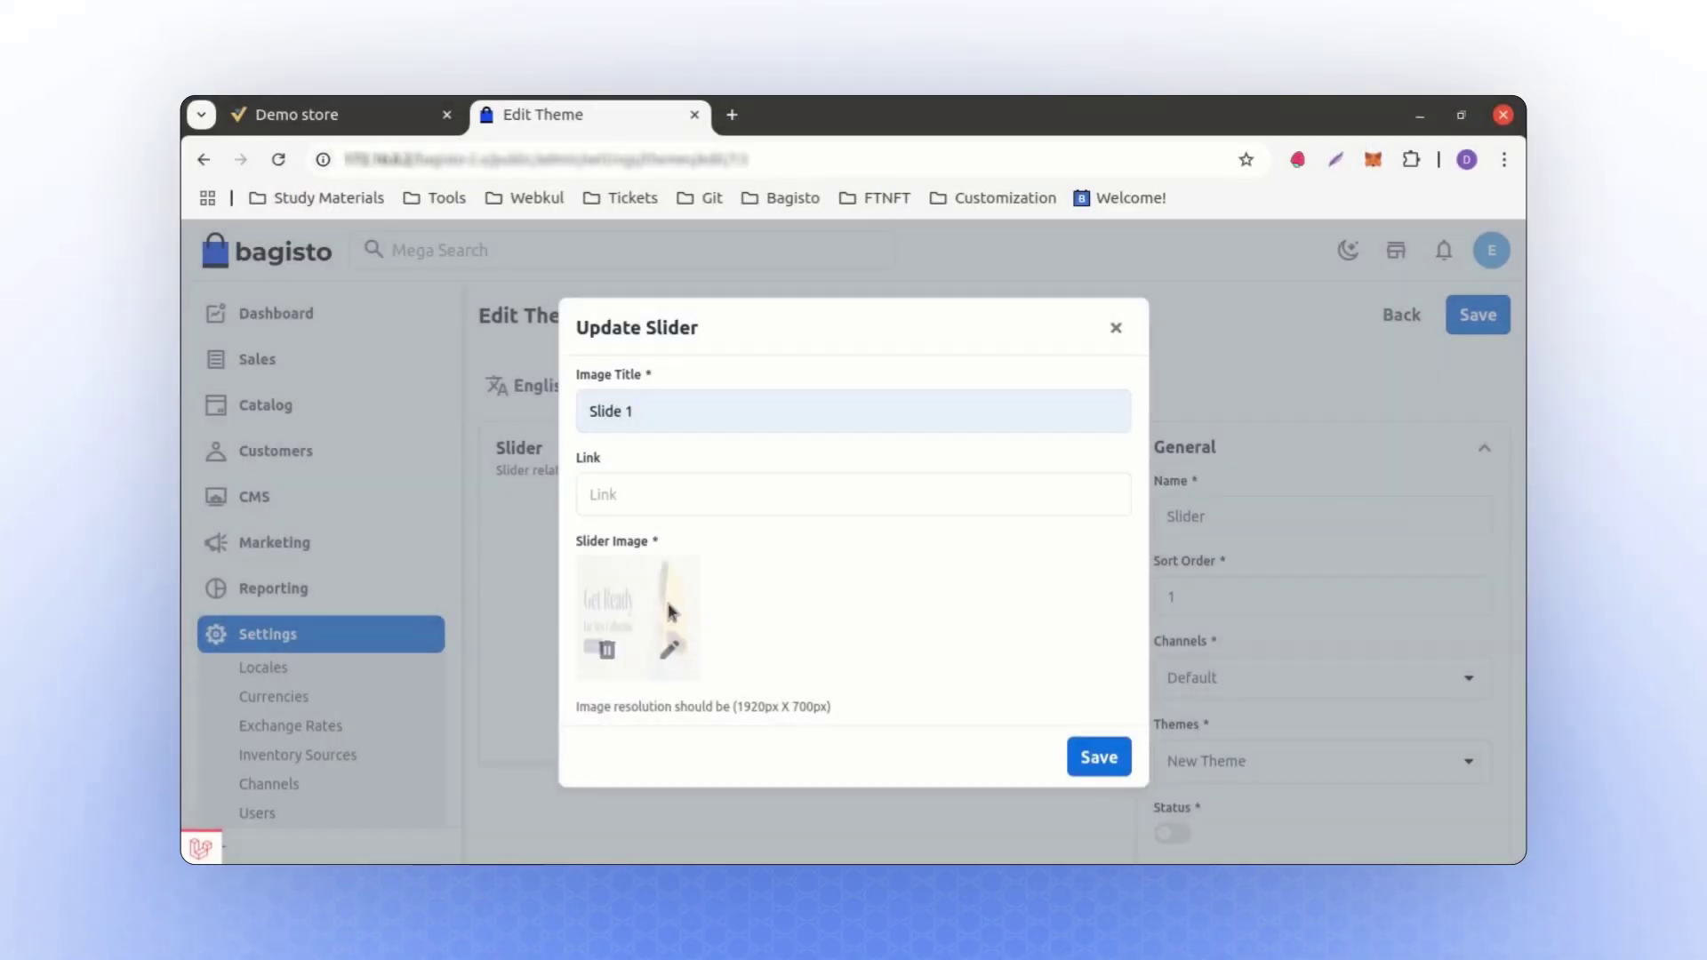
pyautogui.click(1099, 757)
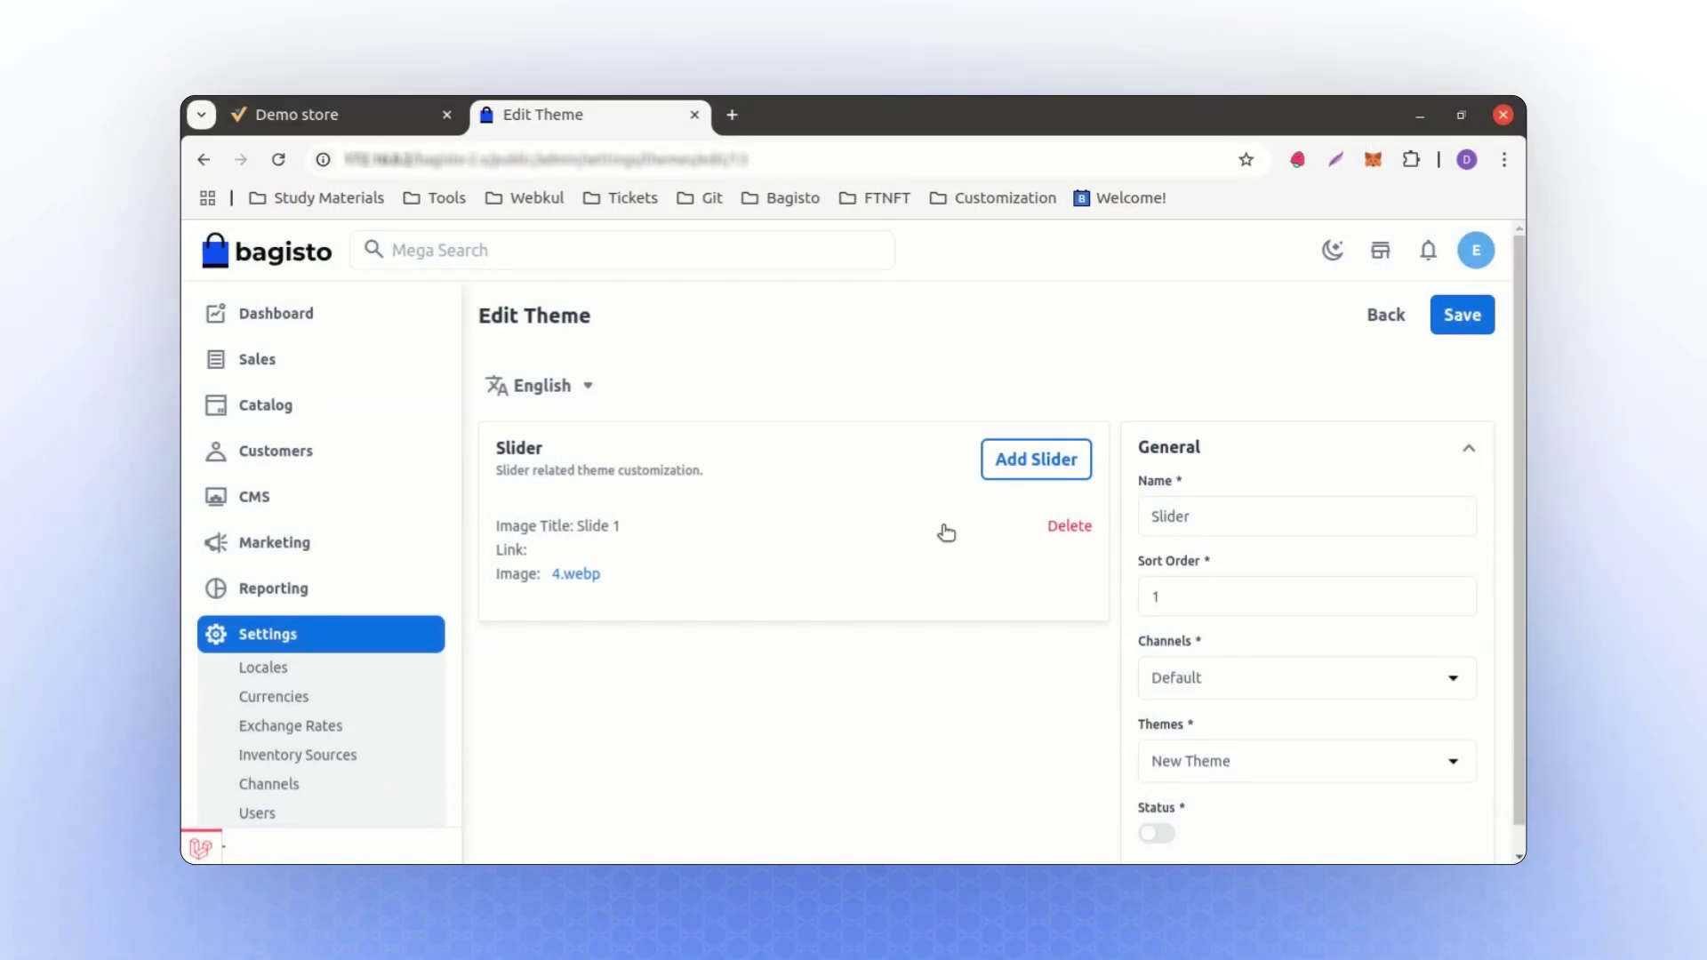
pyautogui.scroll(-1, 873, 613)
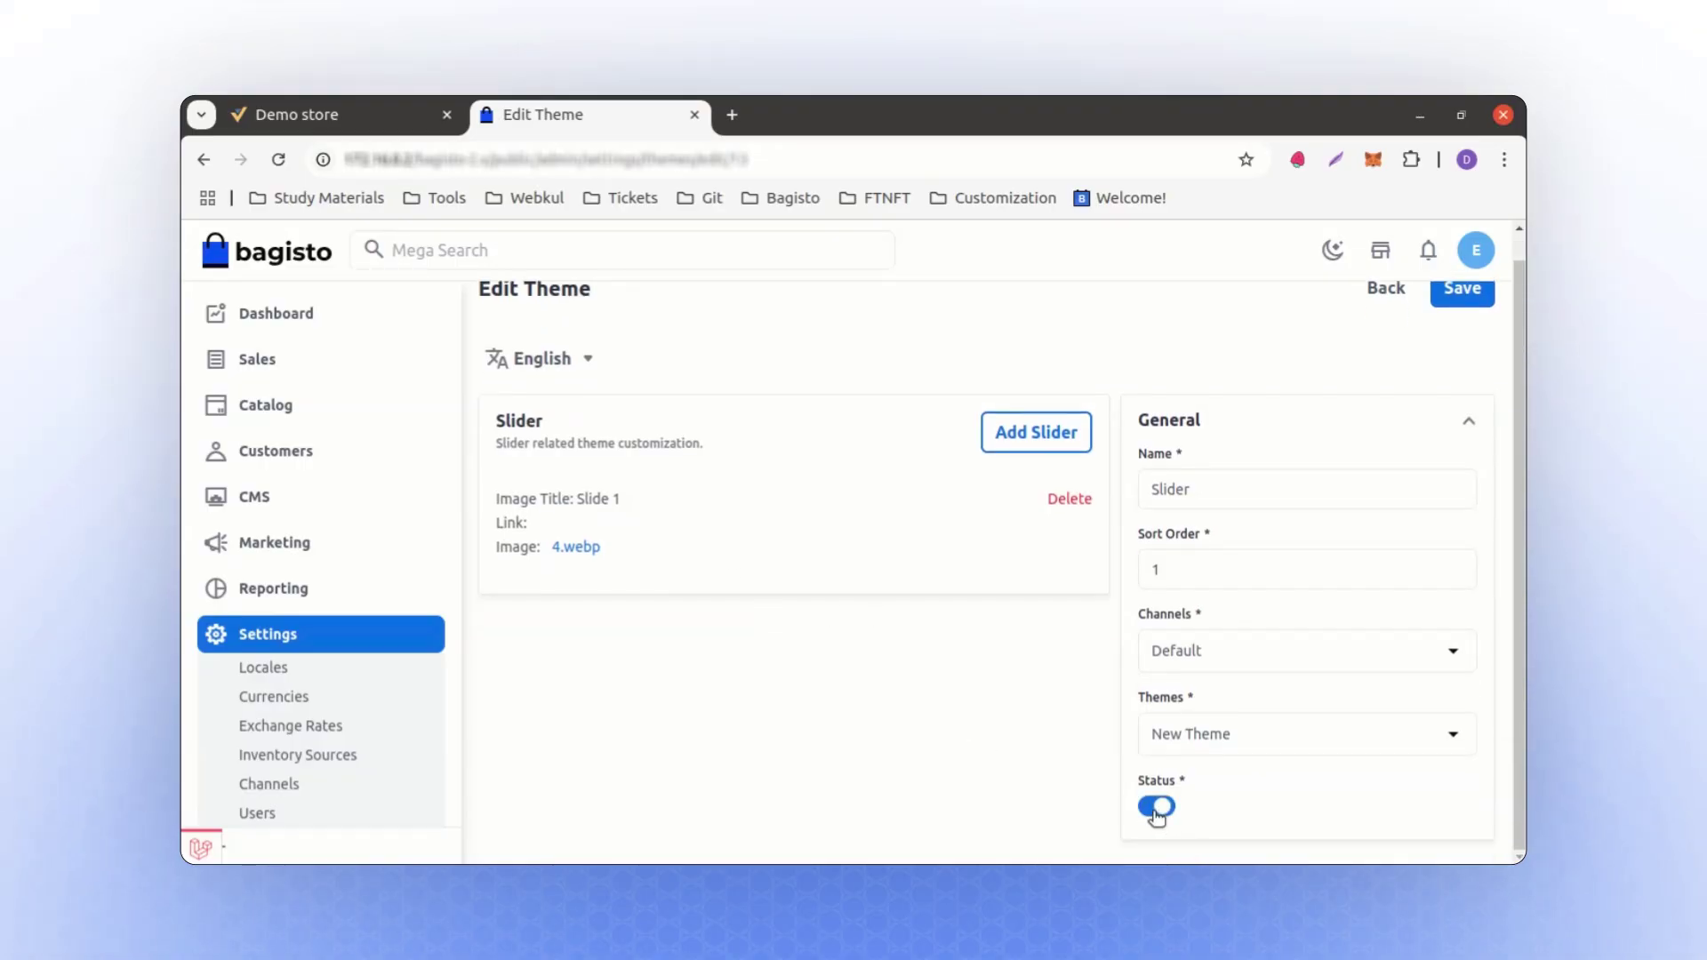
pyautogui.scroll(1, 1450, 553)
# - Save the Slider theme changes and open the storefront in a new tab
pyautogui.click(1464, 324)
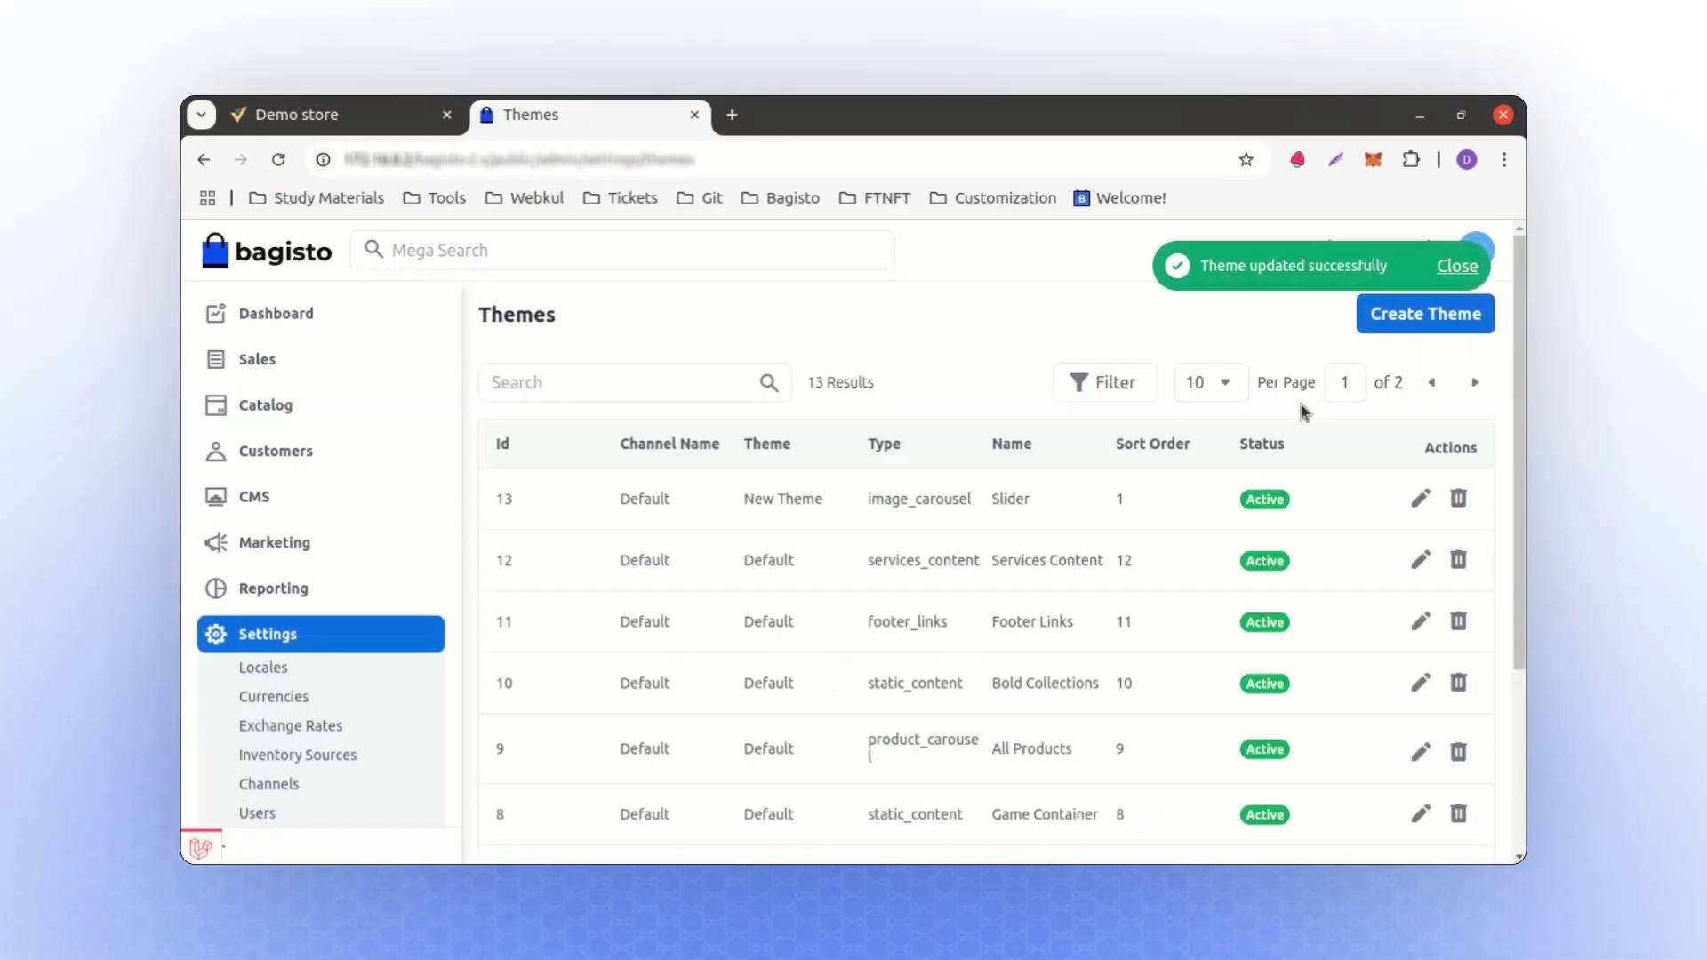
pyautogui.click(1458, 267)
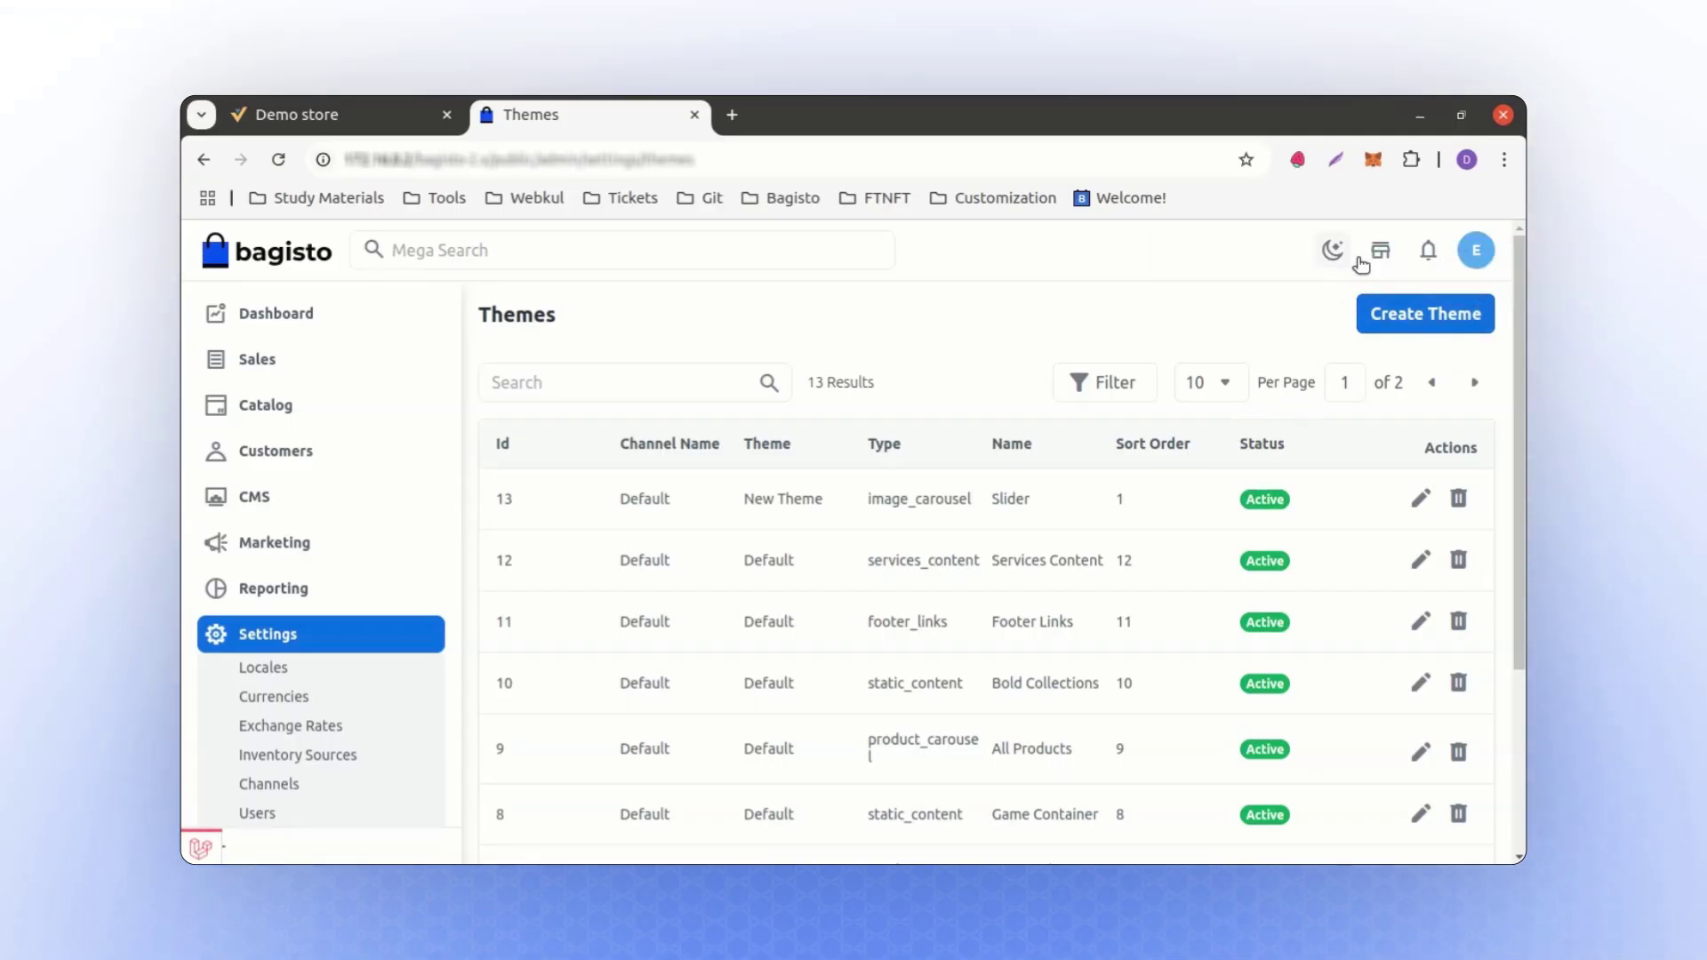
pyautogui.click(1379, 253)
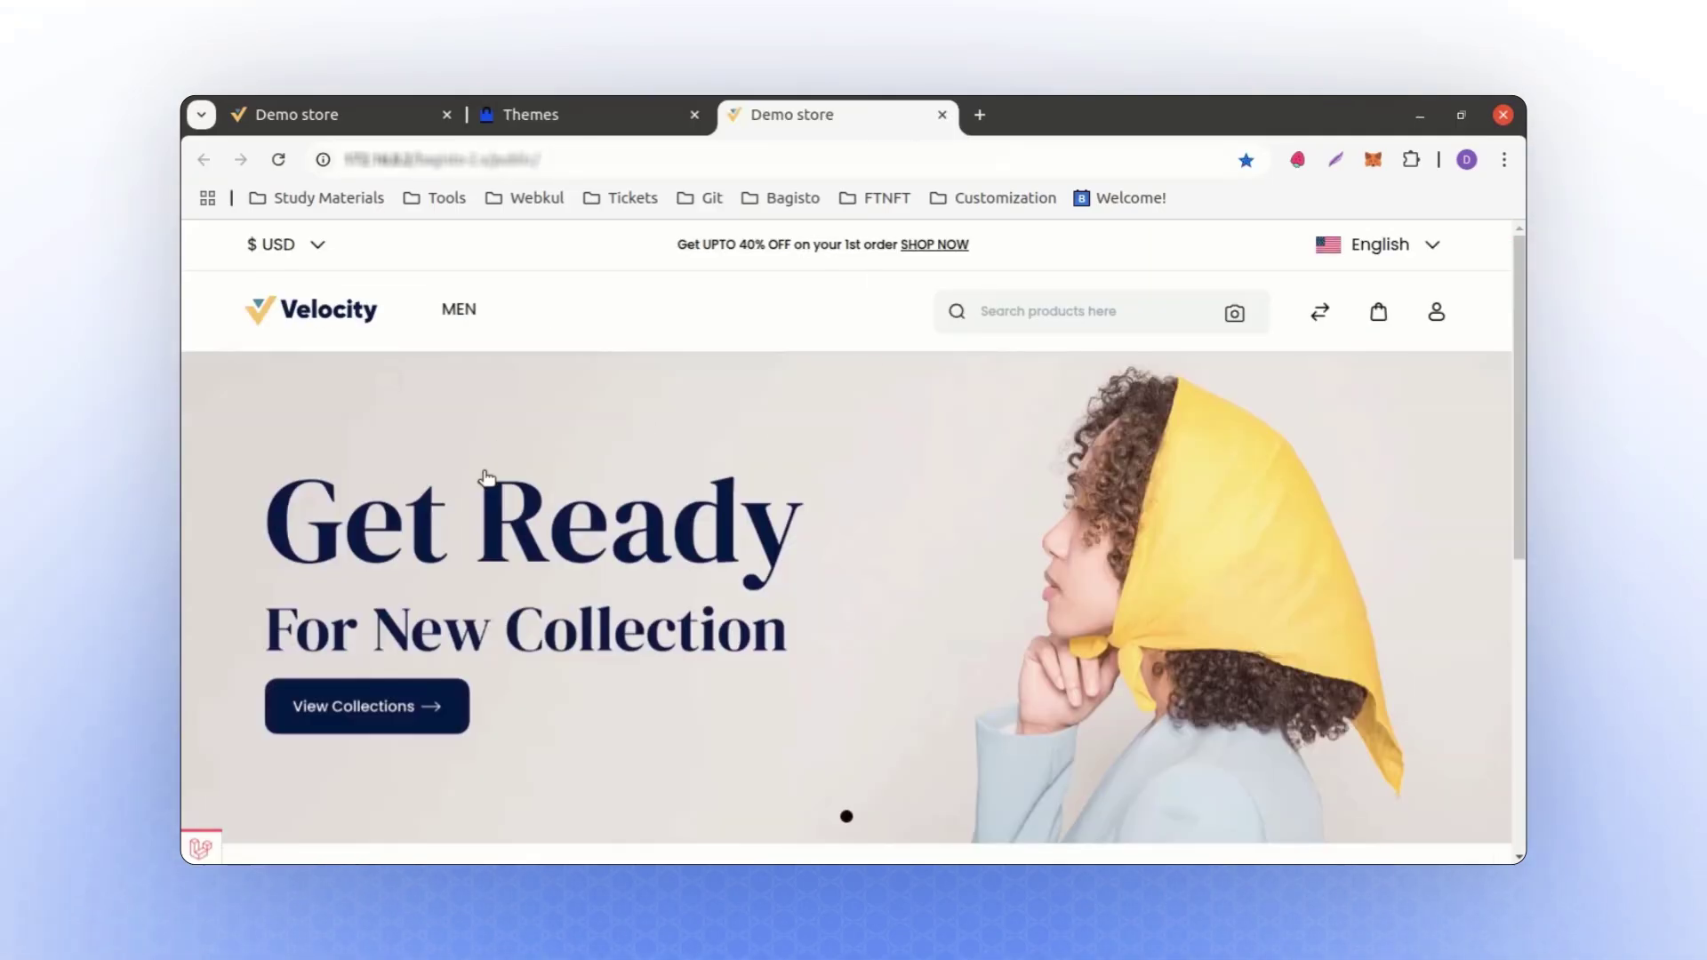
# - Check the Get Ready hero slide on the storefront, then return to the admin Themes tab
pyautogui.scroll(-4, 671, 663)
pyautogui.scroll(5, 672, 663)
pyautogui.moveTo(996, 665); pyautogui.dragTo(732, 656)
pyautogui.hotkey('ctrl', 'pageup')
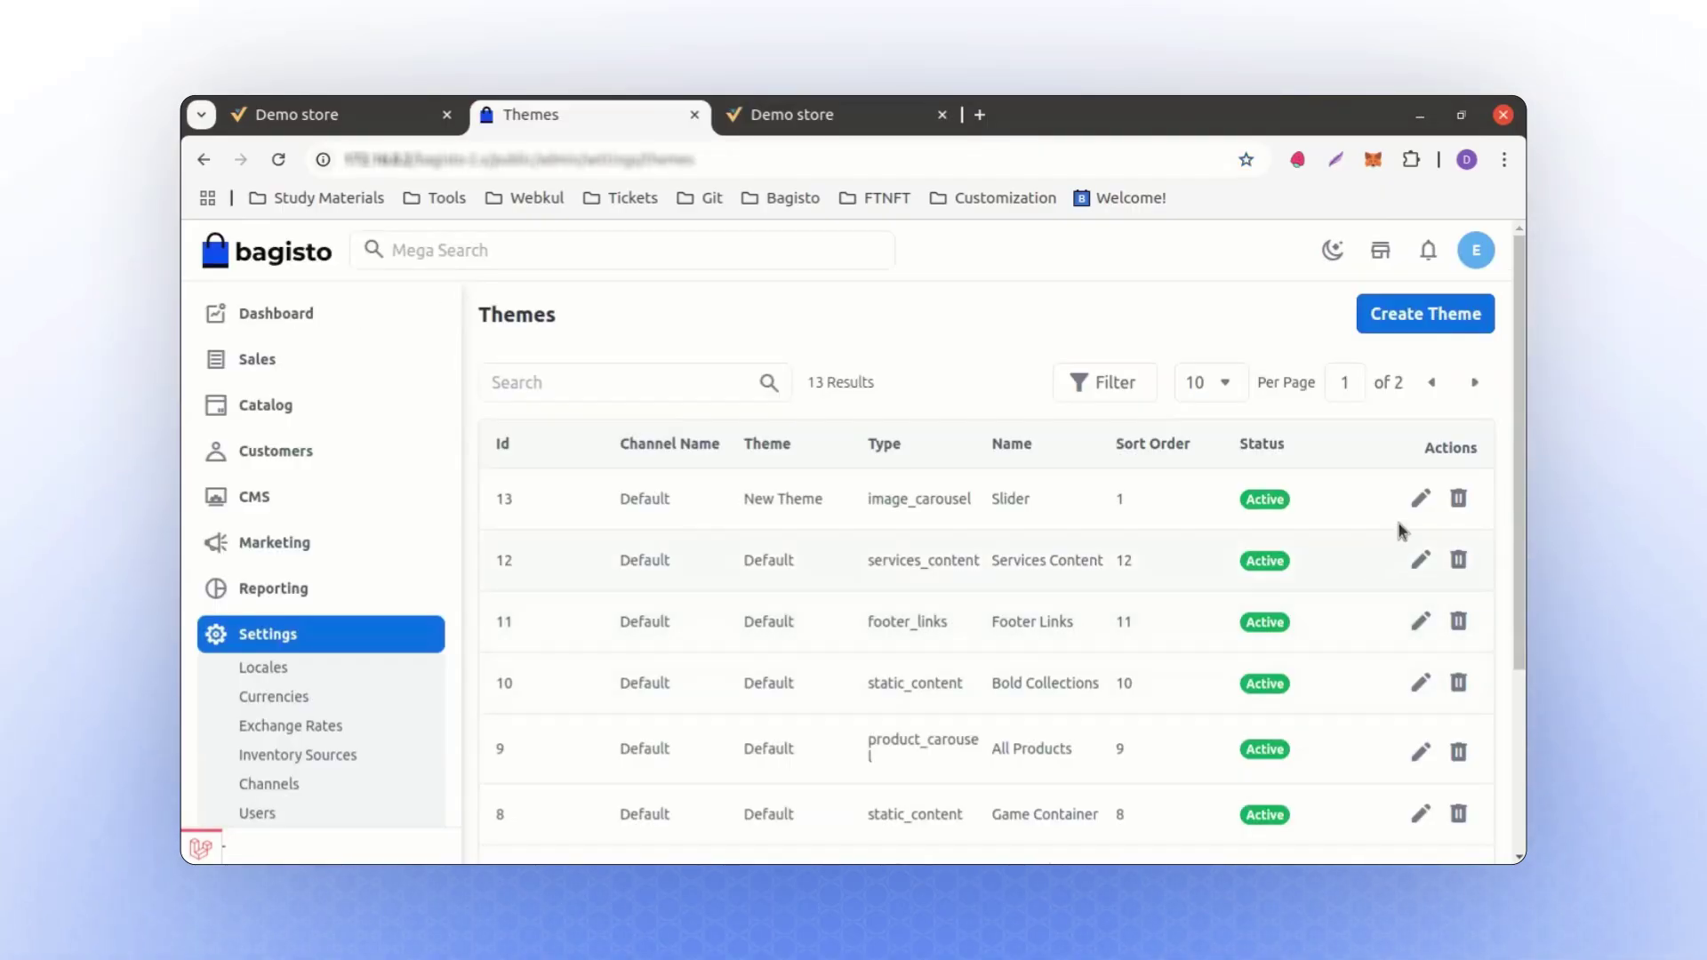
# - Add another slide titled 'Slide 1' with image 3.webp to Slider and save the theme
pyautogui.click(1419, 498)
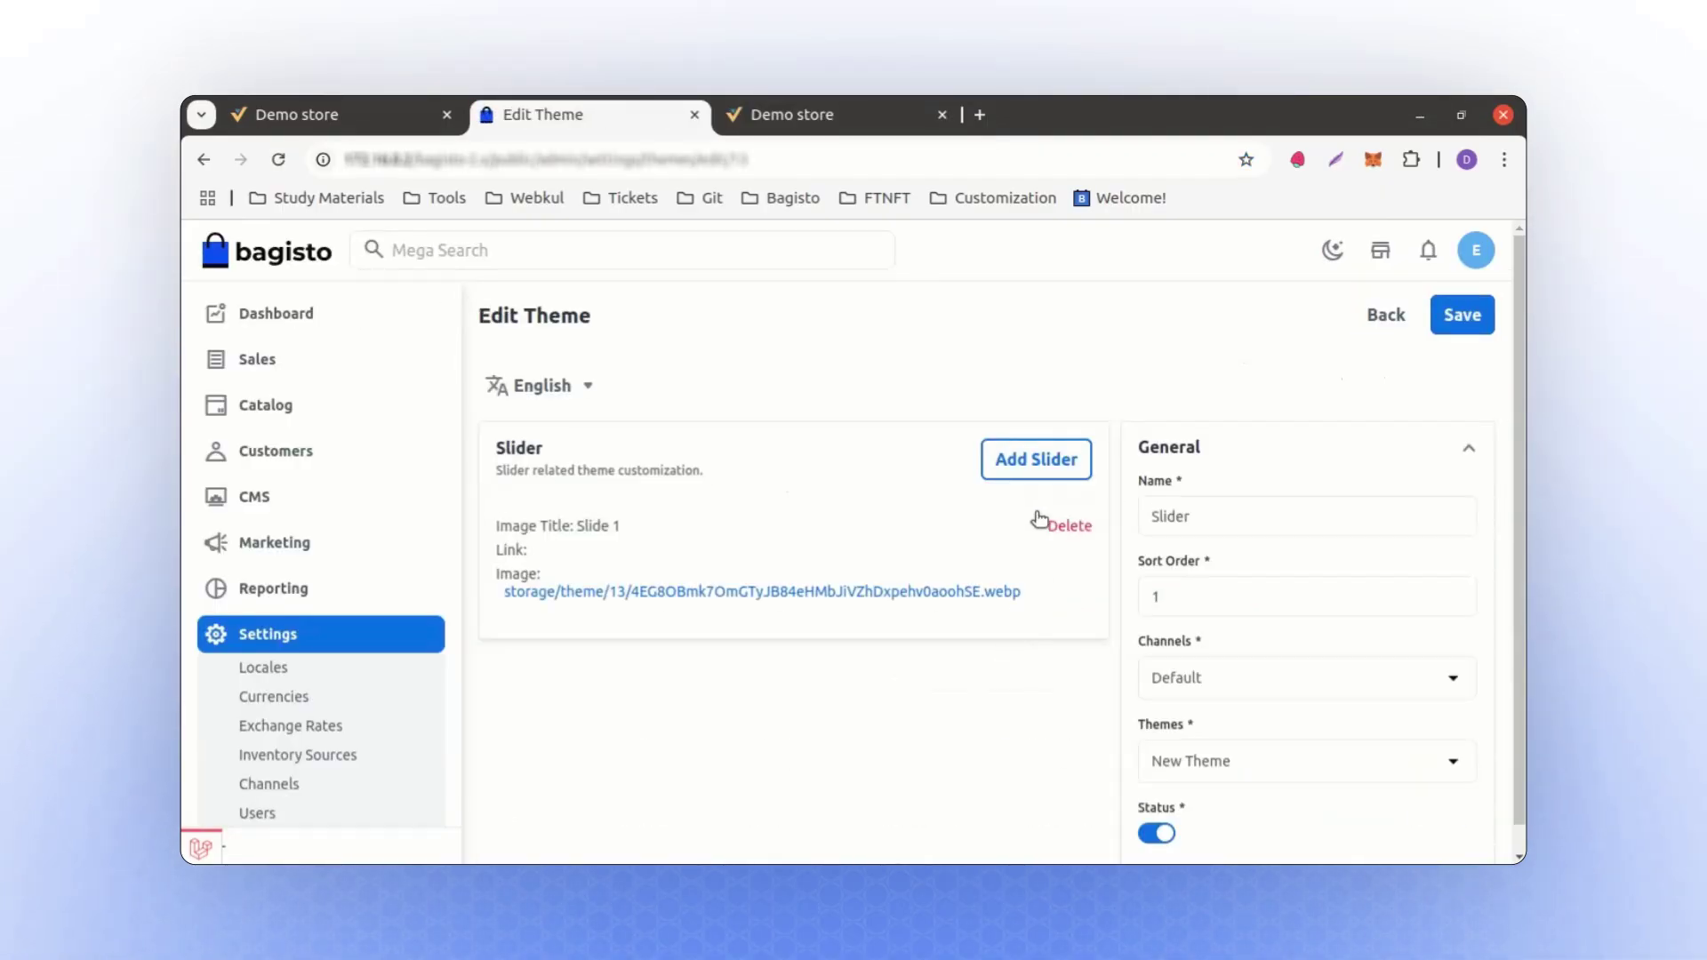
pyautogui.click(1032, 469)
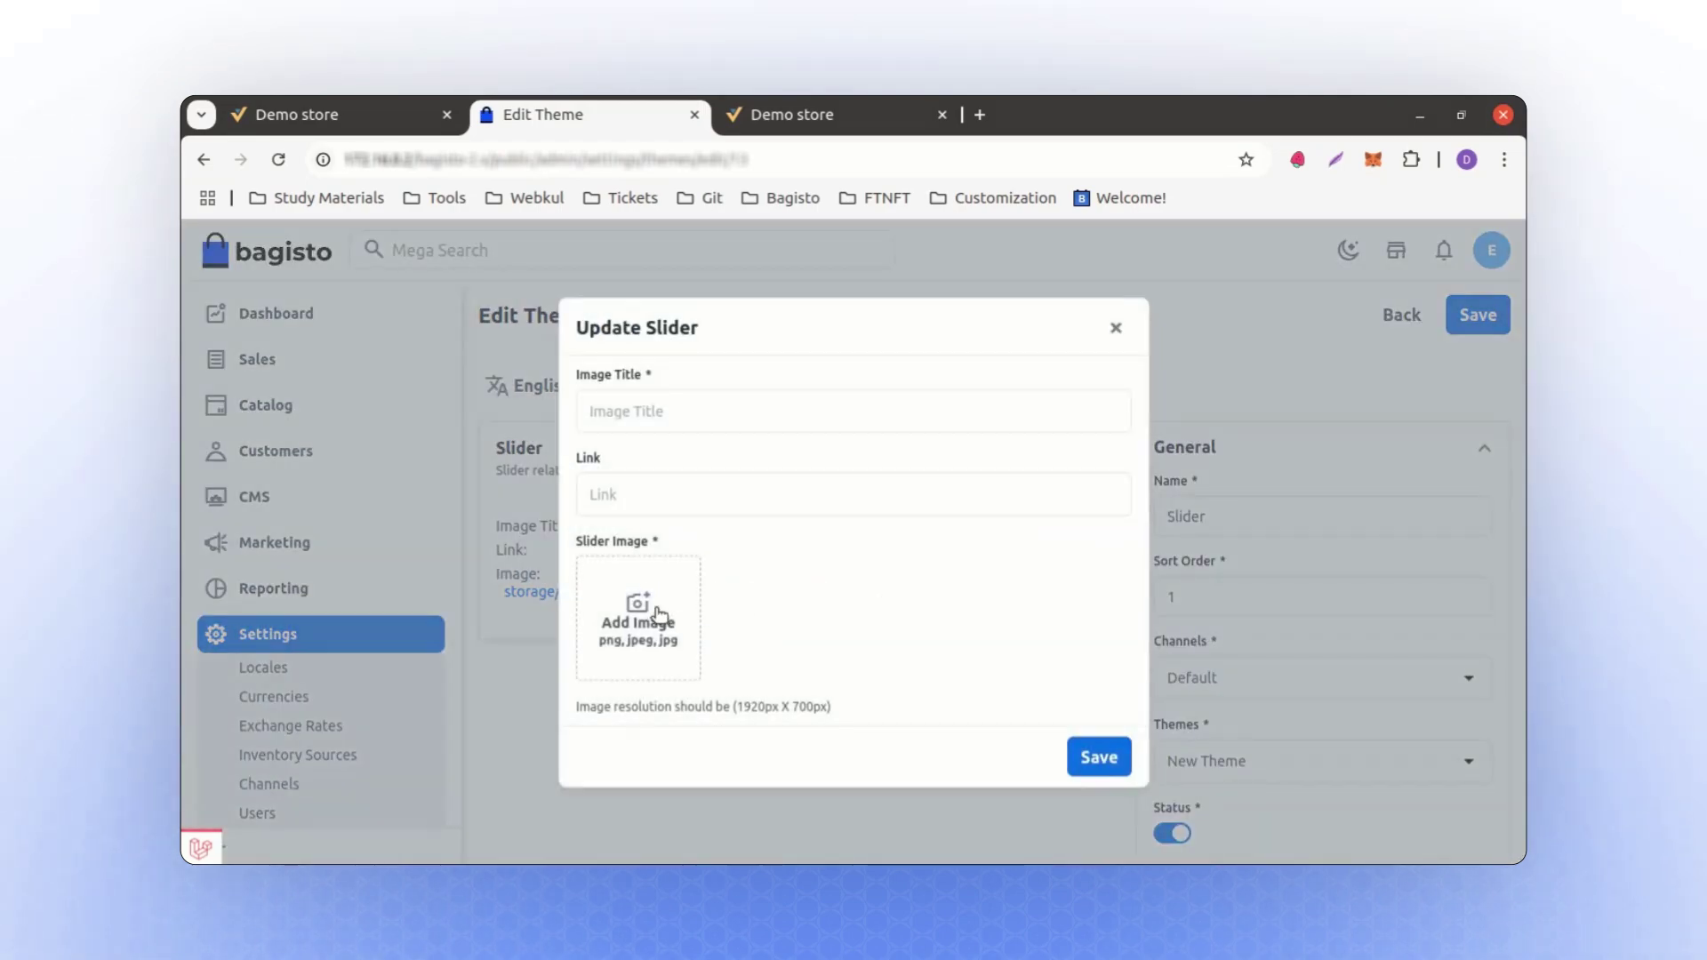
pyautogui.click(646, 409)
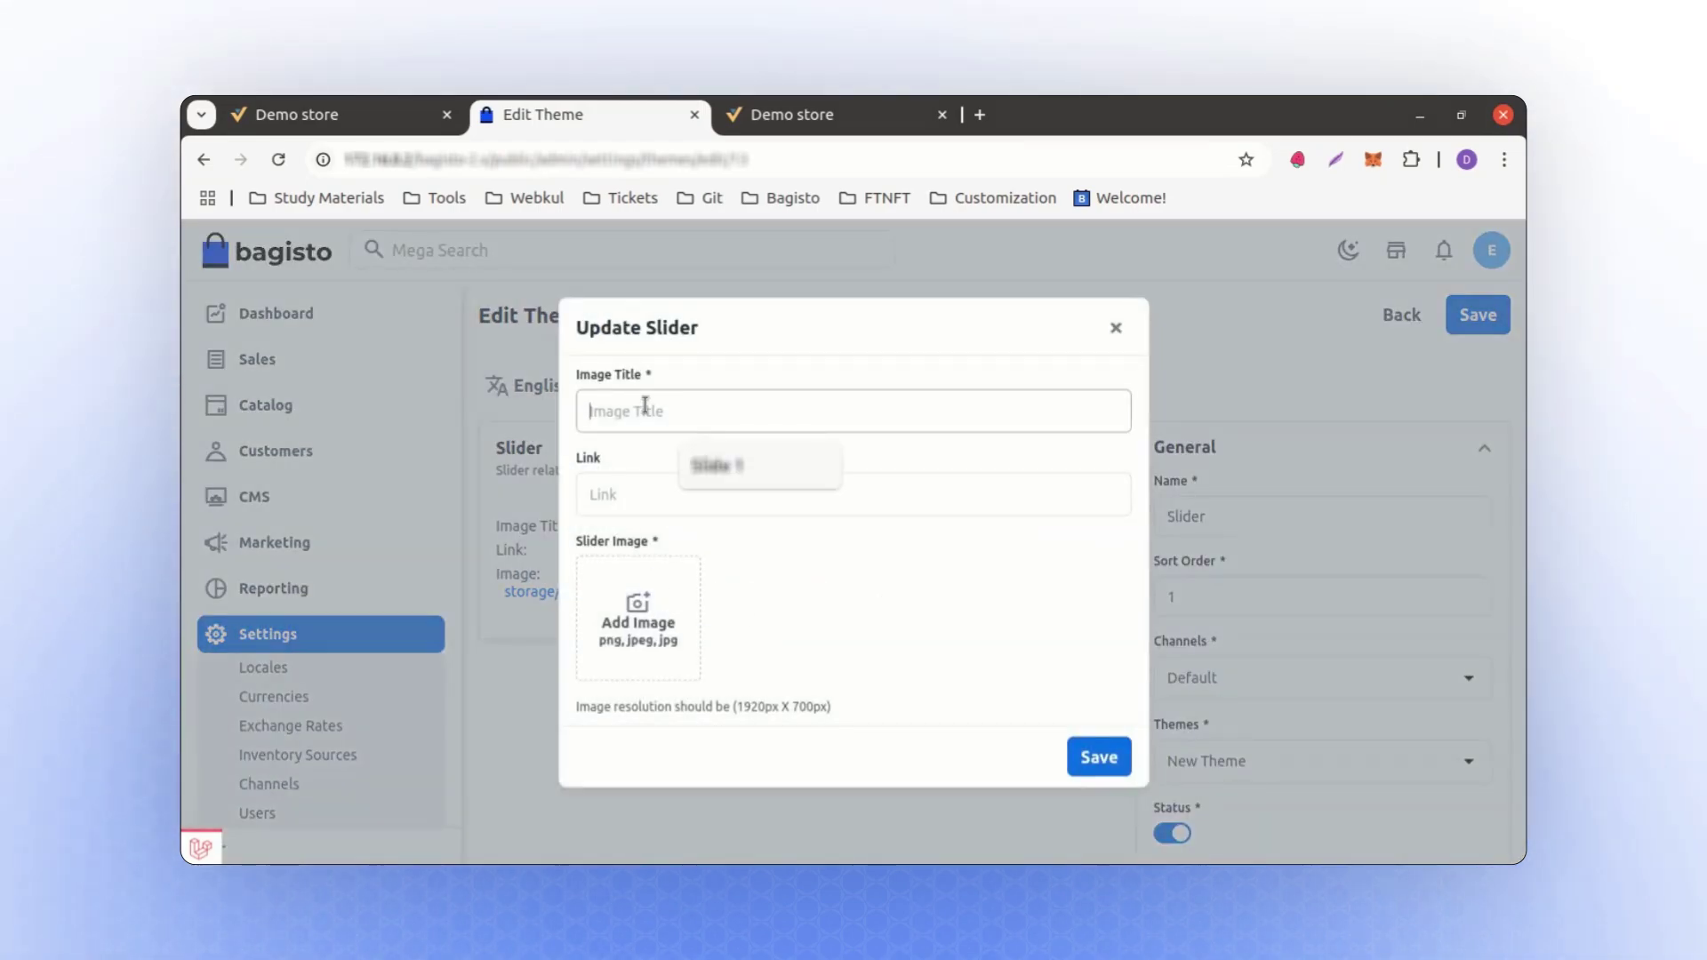
pyautogui.write('Slide ')
pyautogui.write('1')
pyautogui.click(638, 605)
pyautogui.doubleClick(578, 303)
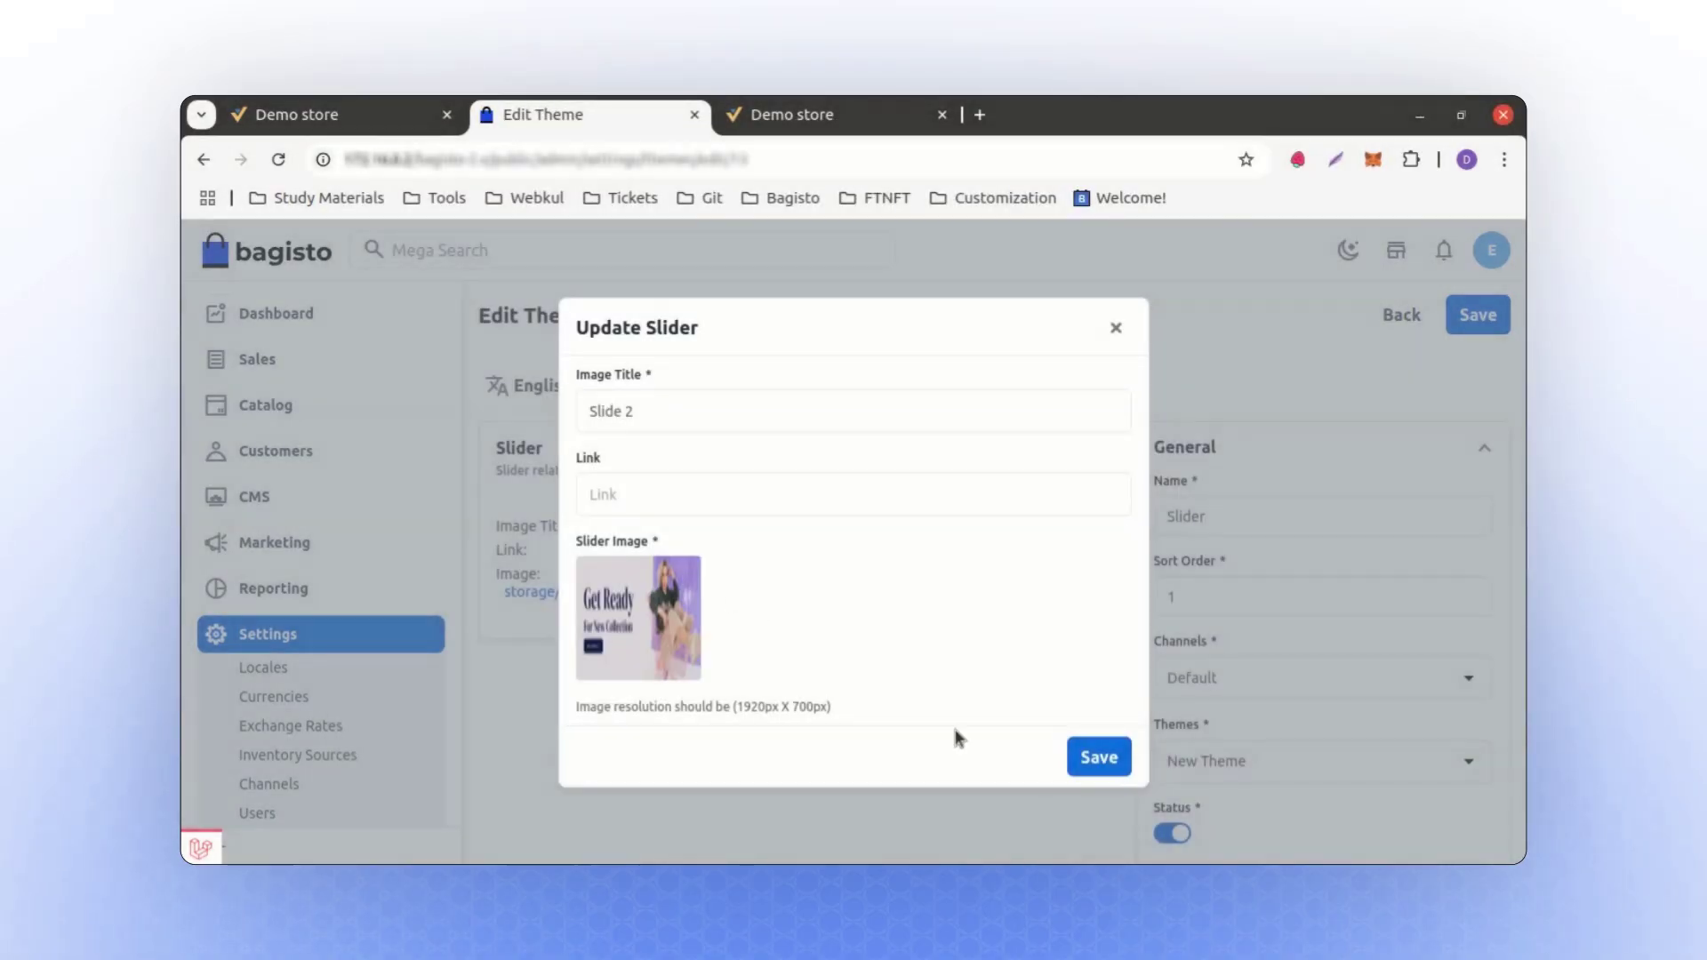
pyautogui.click(1087, 756)
pyautogui.click(1463, 315)
# - Preview the updated slider on the storefront, then go back to the admin Themes list
pyautogui.hotkey('ctrl', 'Tab')
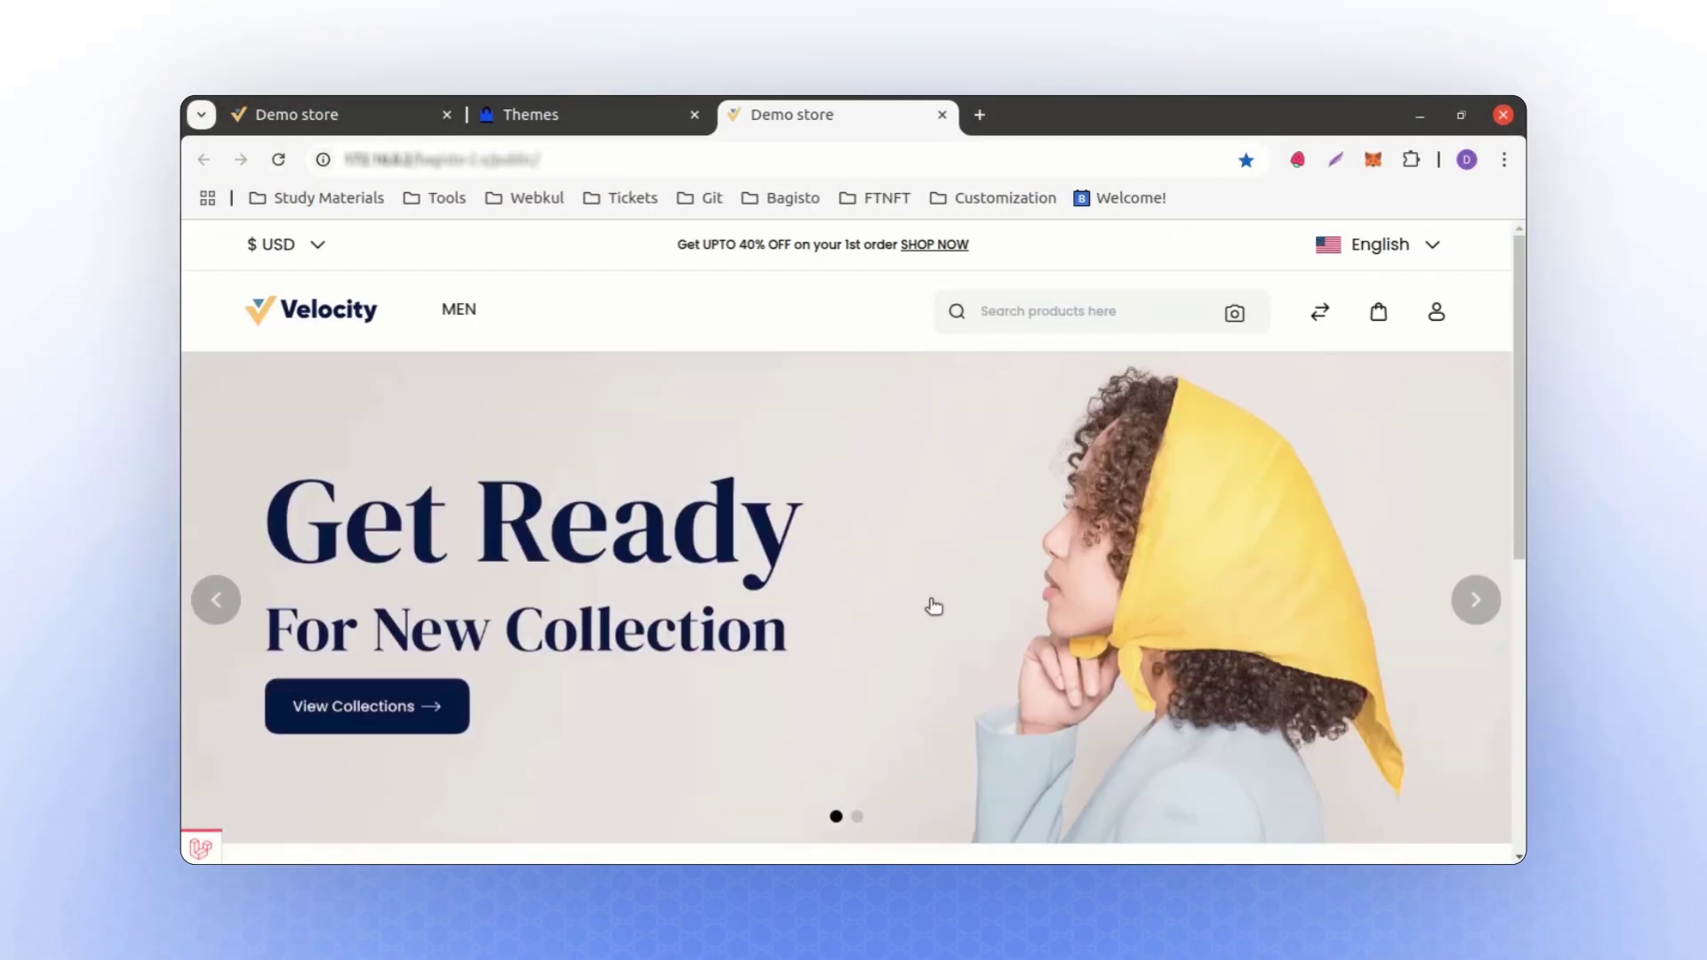
pyautogui.scroll(-1, 930, 610)
pyautogui.scroll(1, 860, 709)
pyautogui.hotkey('ctrl', 'shift', 'Tab')
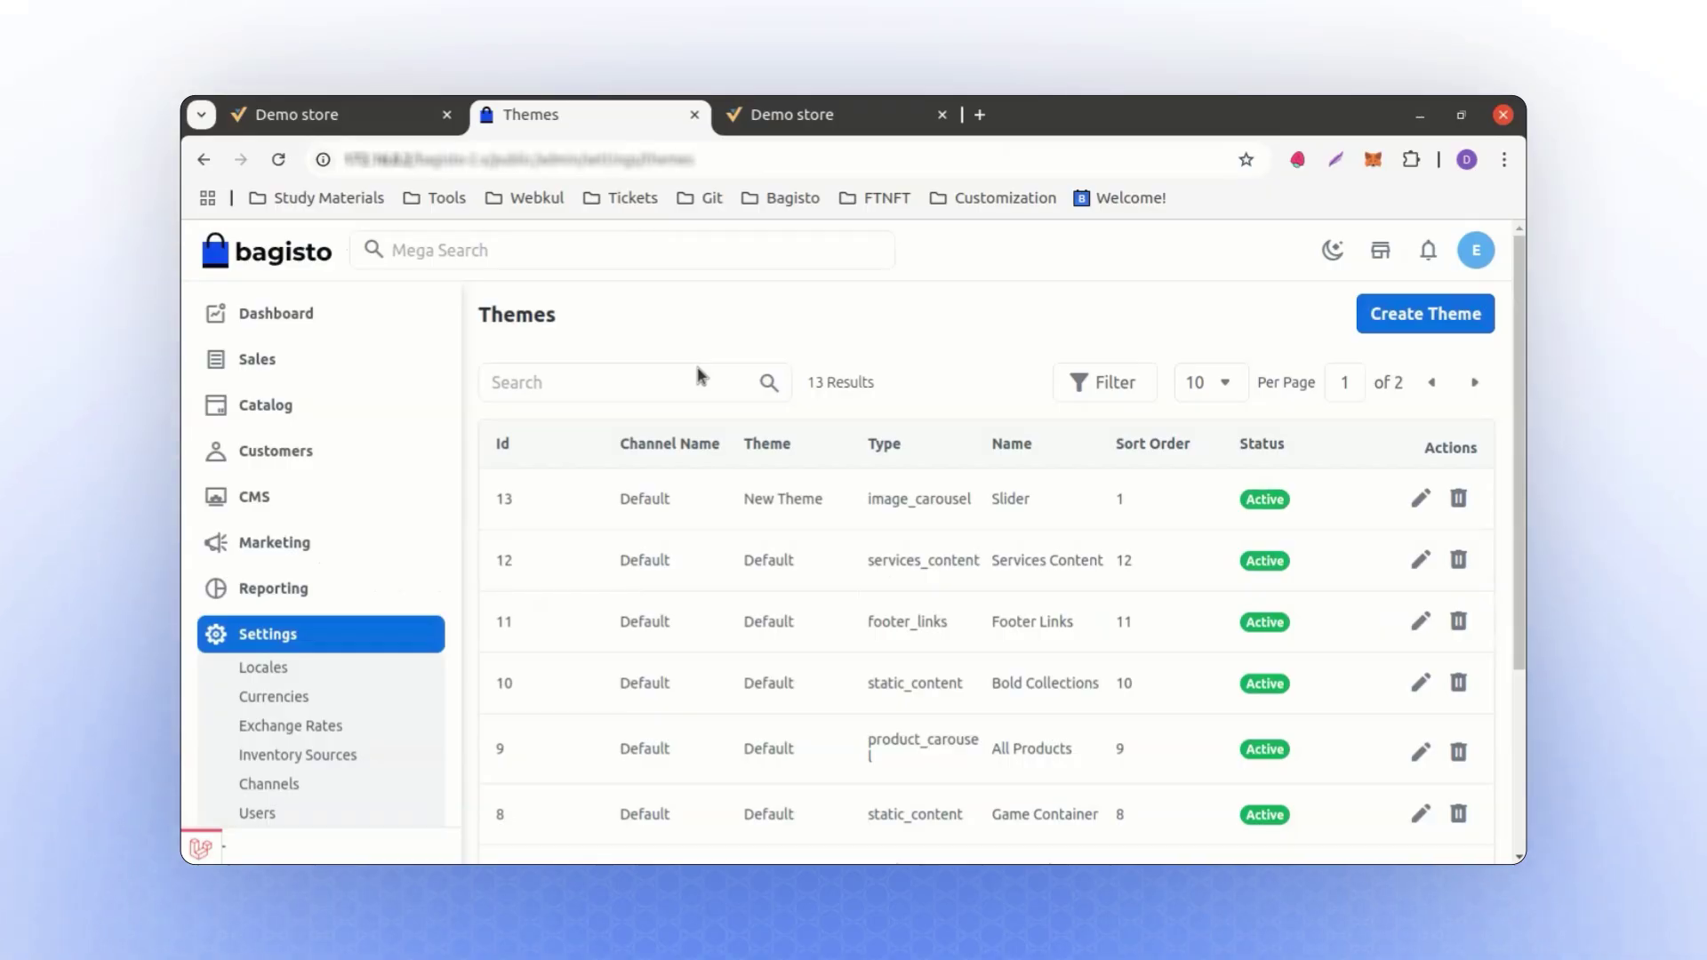
# - Fill in a Category Carousel section named 'Random Category', sort order 2, for New Theme
pyautogui.click(1425, 313)
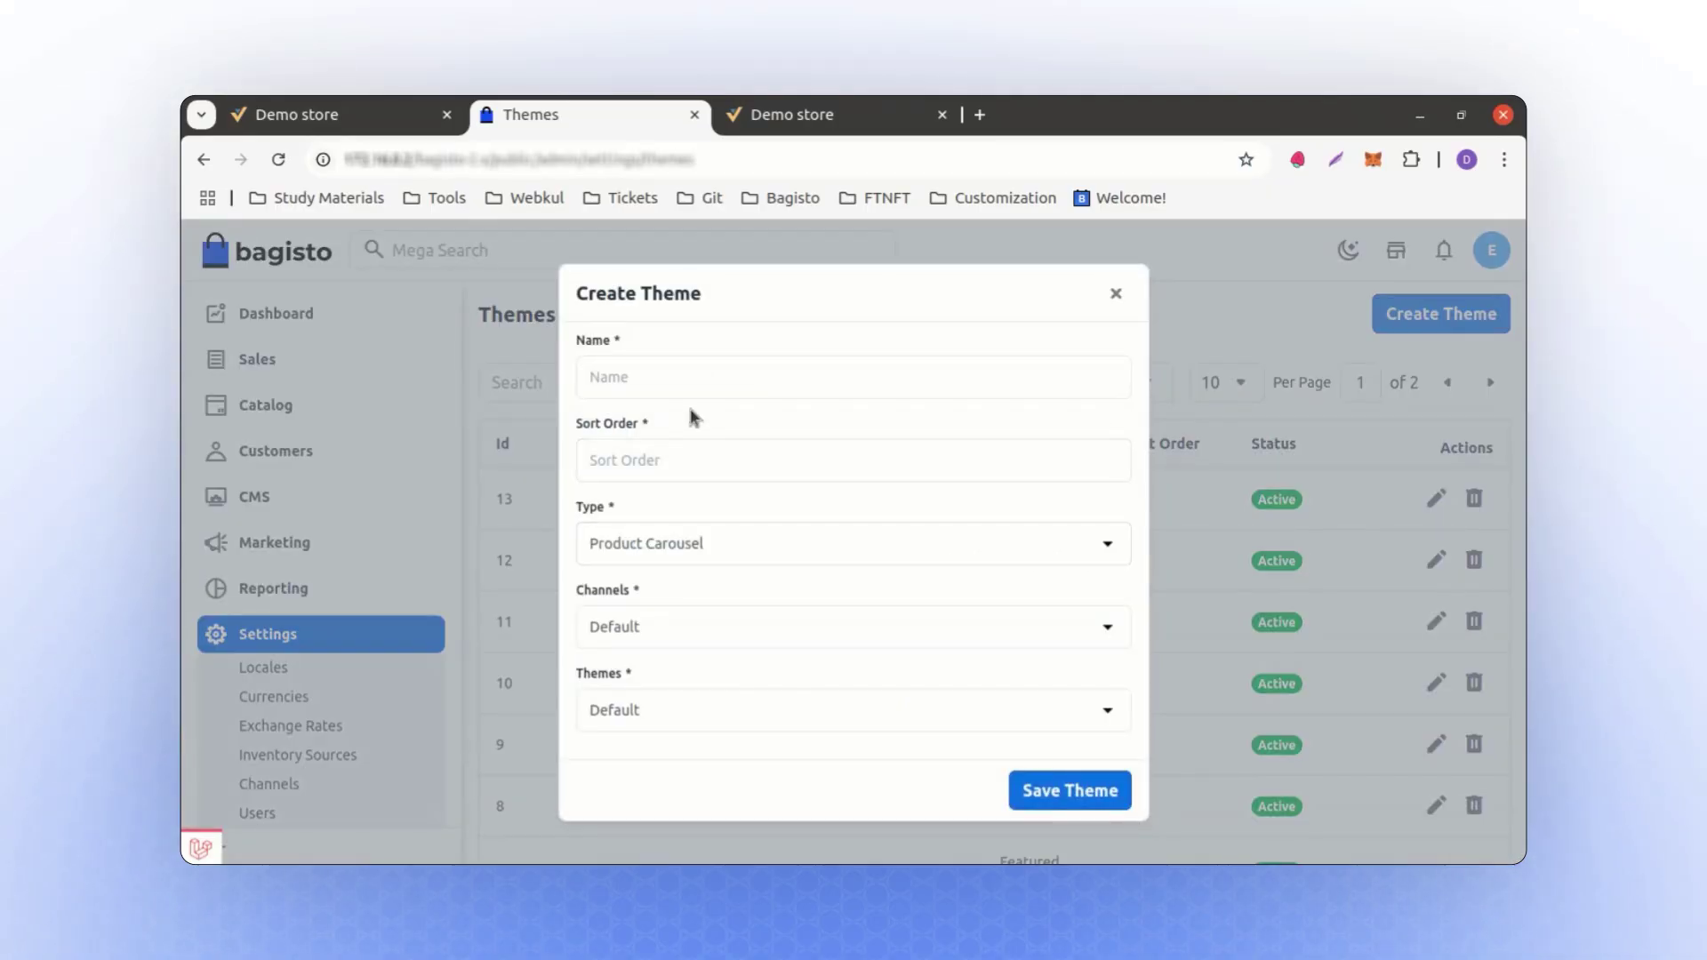
pyautogui.click(702, 544)
pyautogui.click(696, 602)
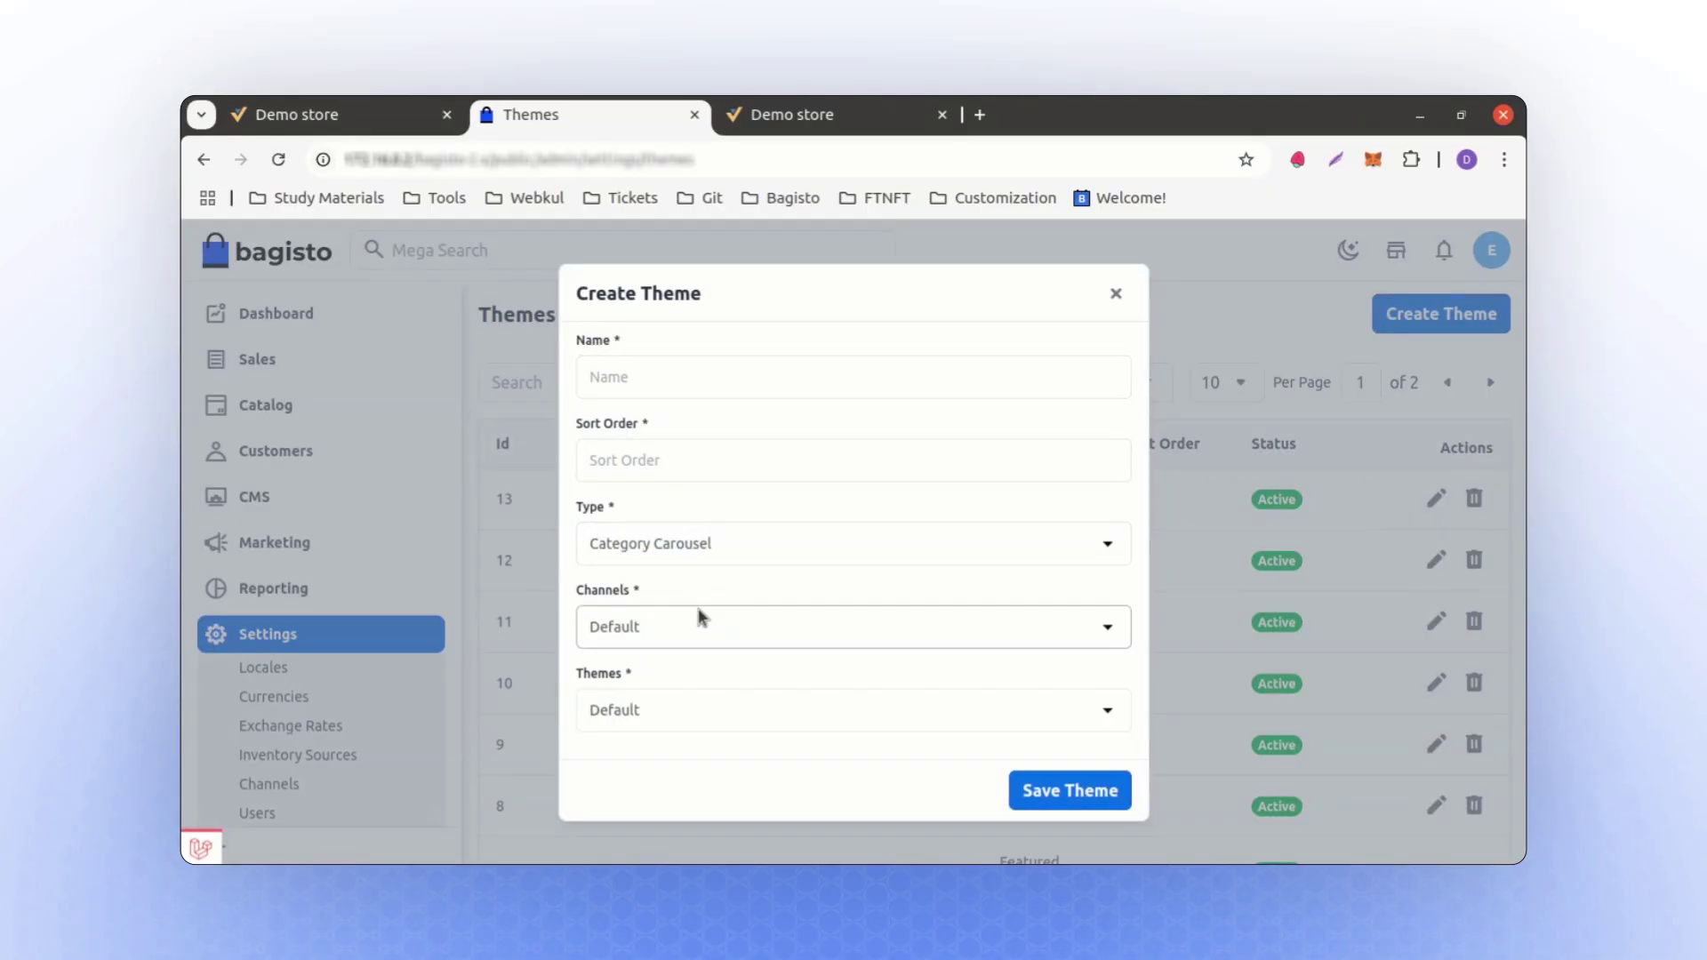
pyautogui.click(642, 367)
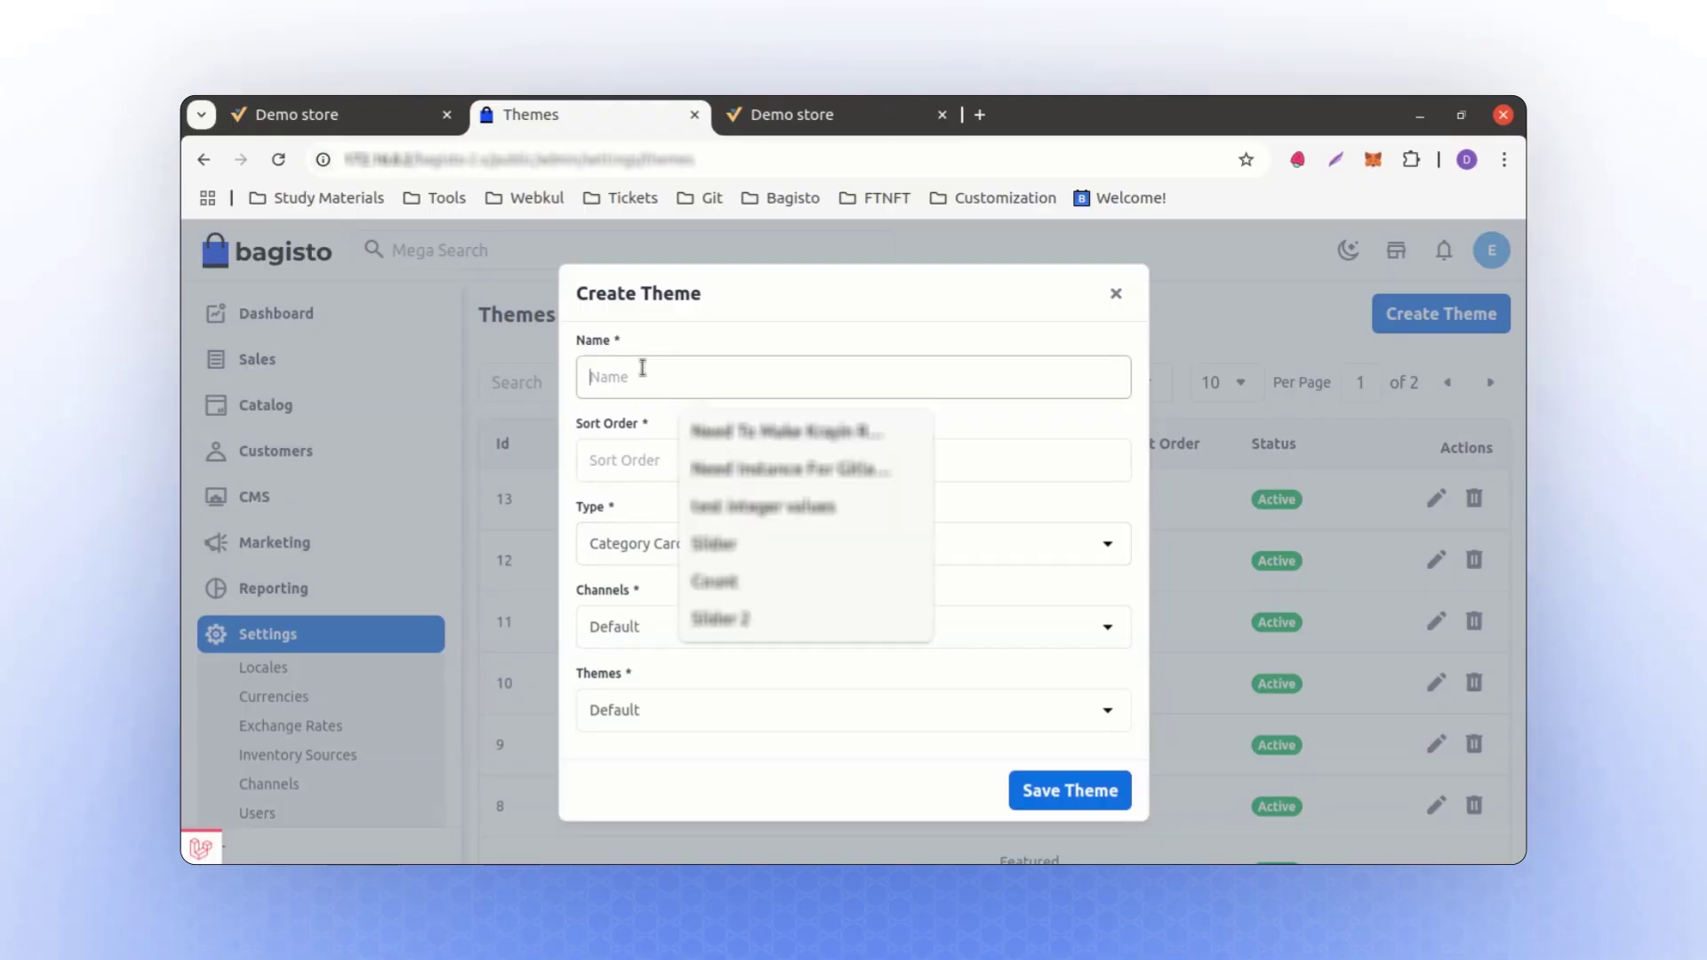
pyautogui.write('C')
pyautogui.press('BackSpace')
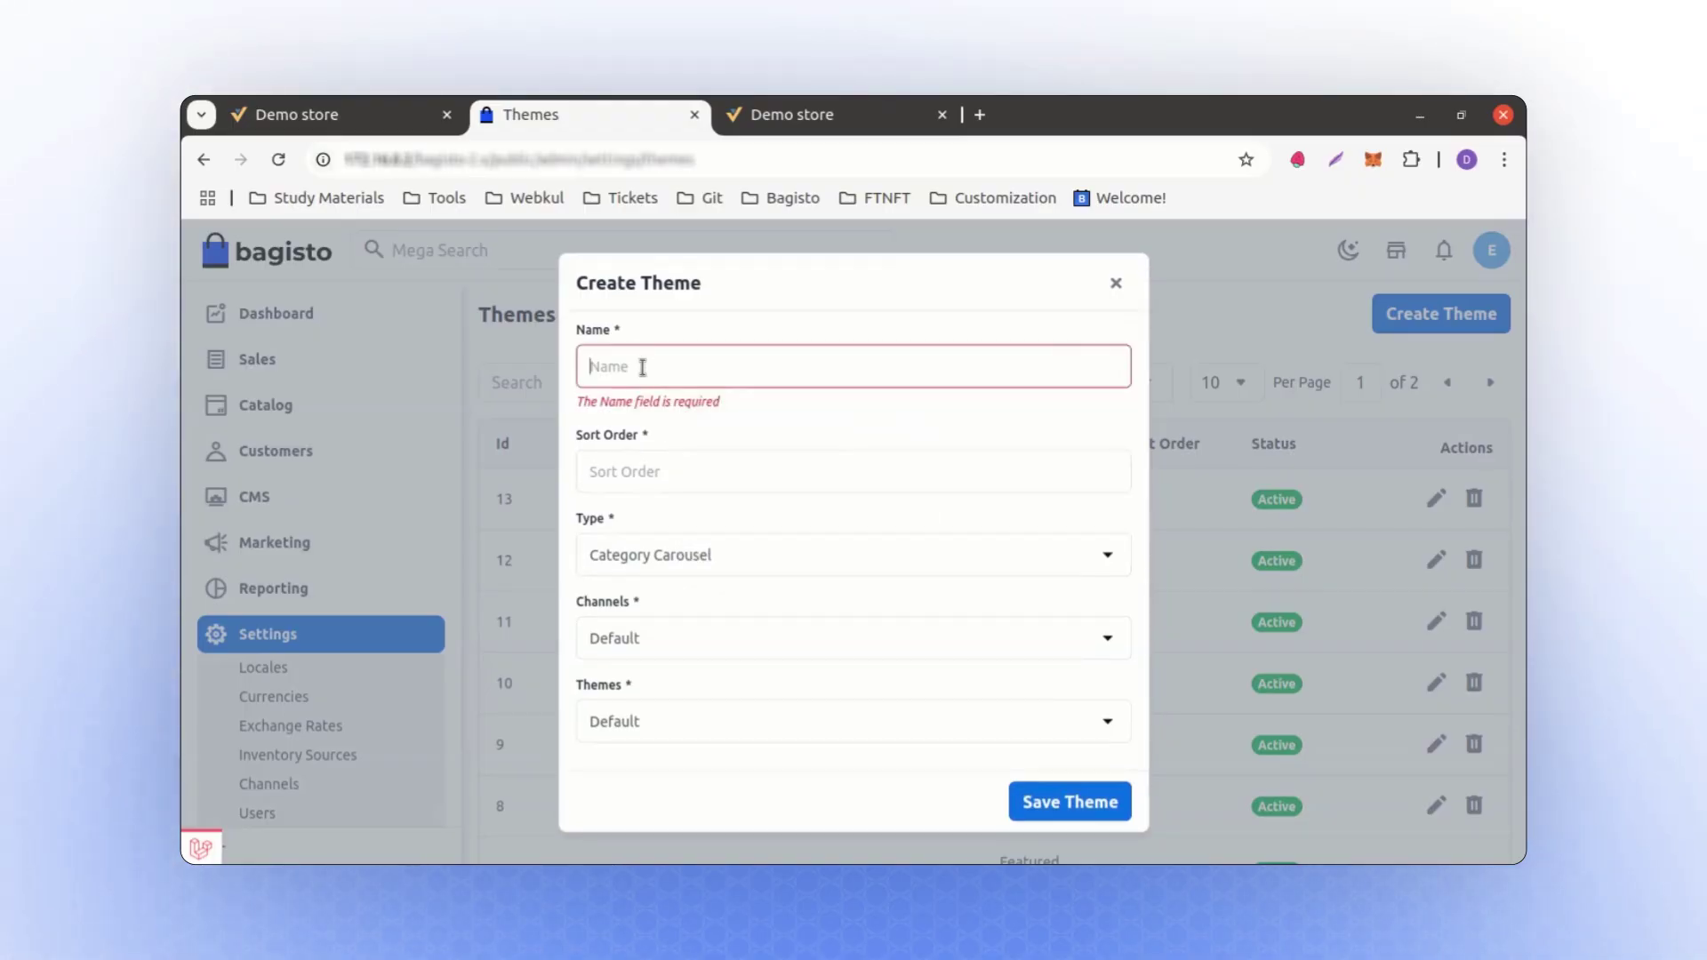
pyautogui.write('Random Category')
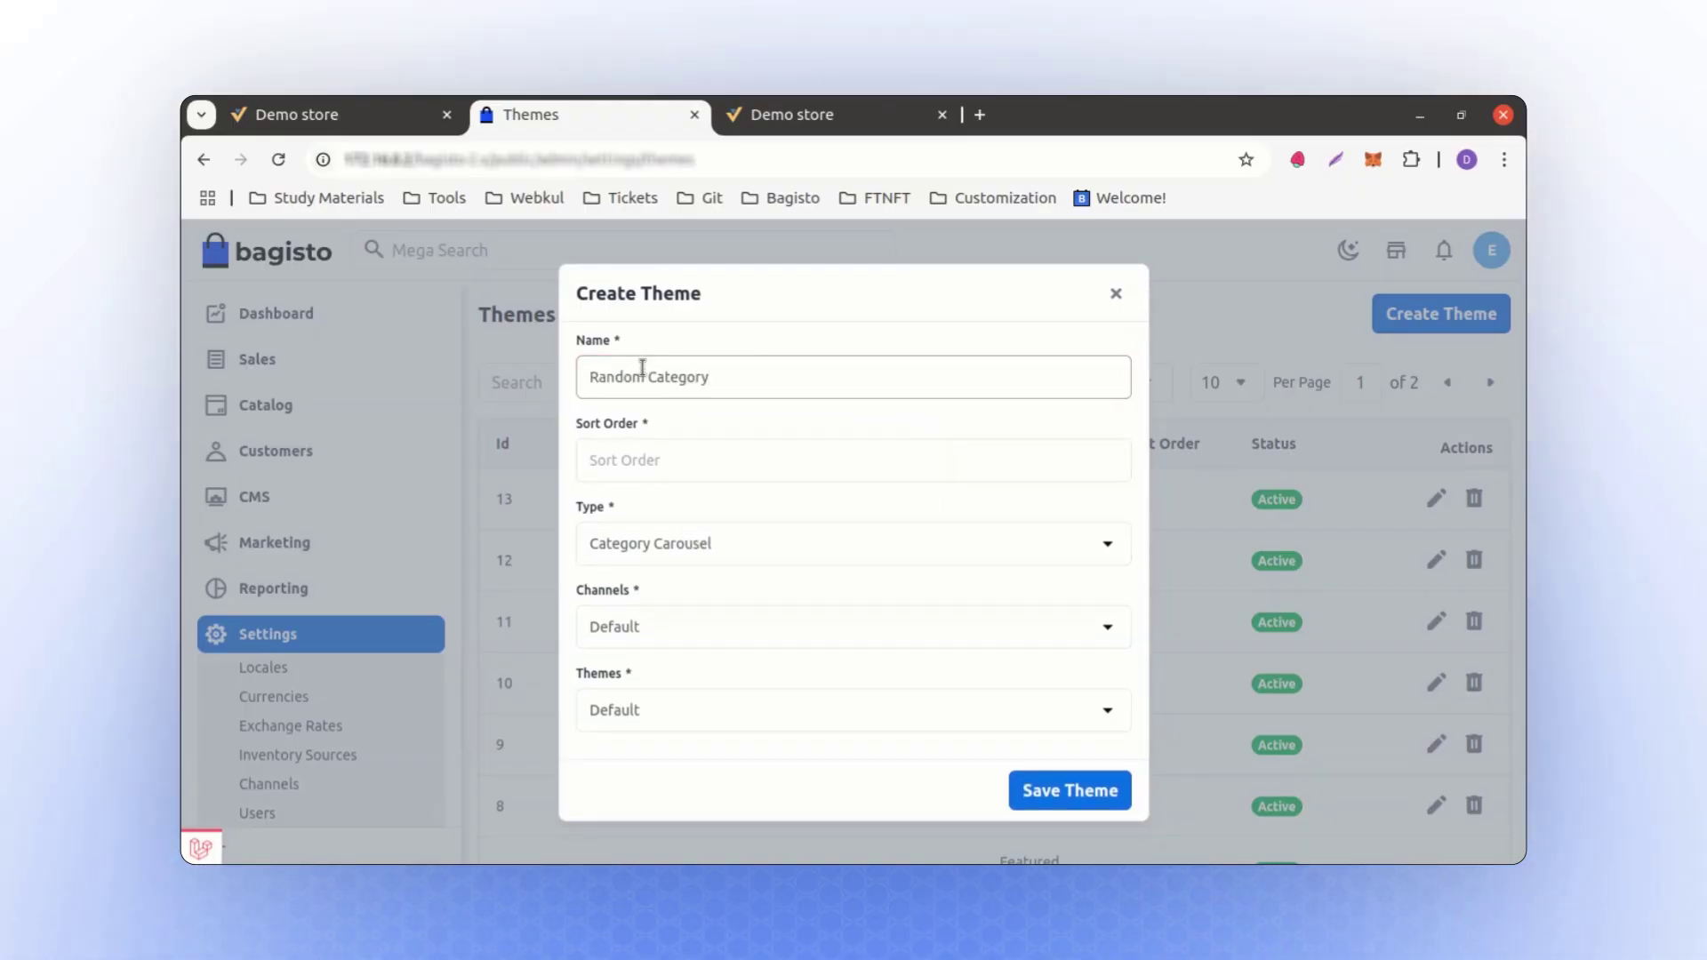
pyautogui.click(673, 469)
pyautogui.write('2')
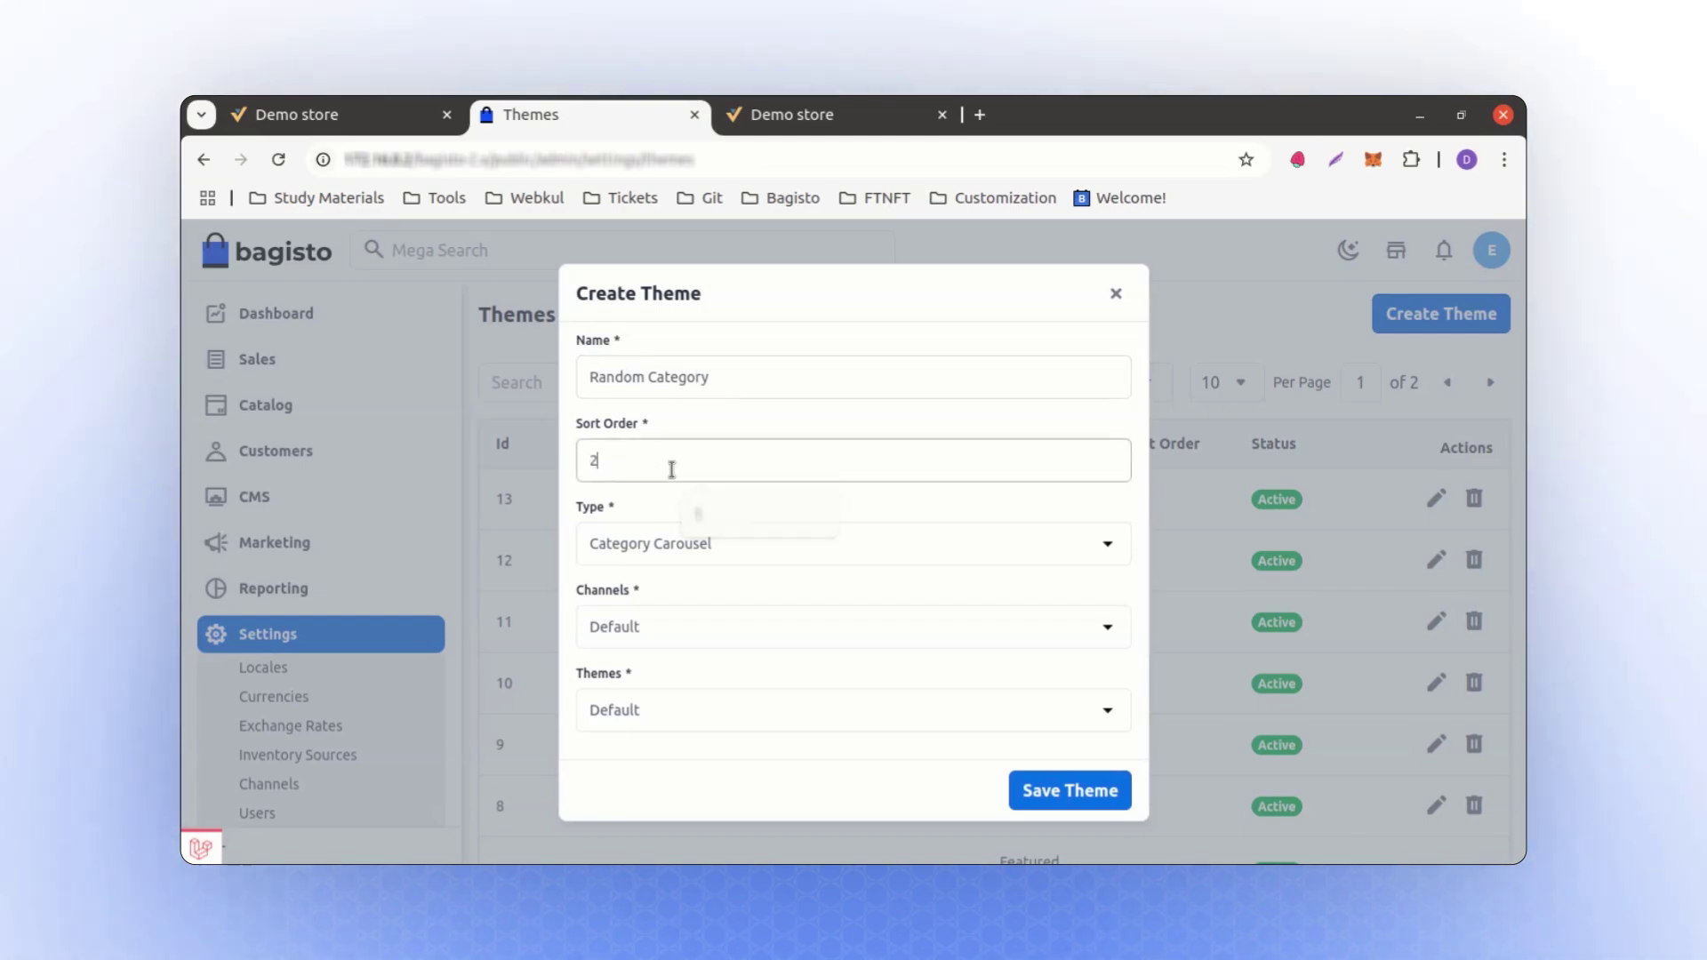
pyautogui.click(681, 707)
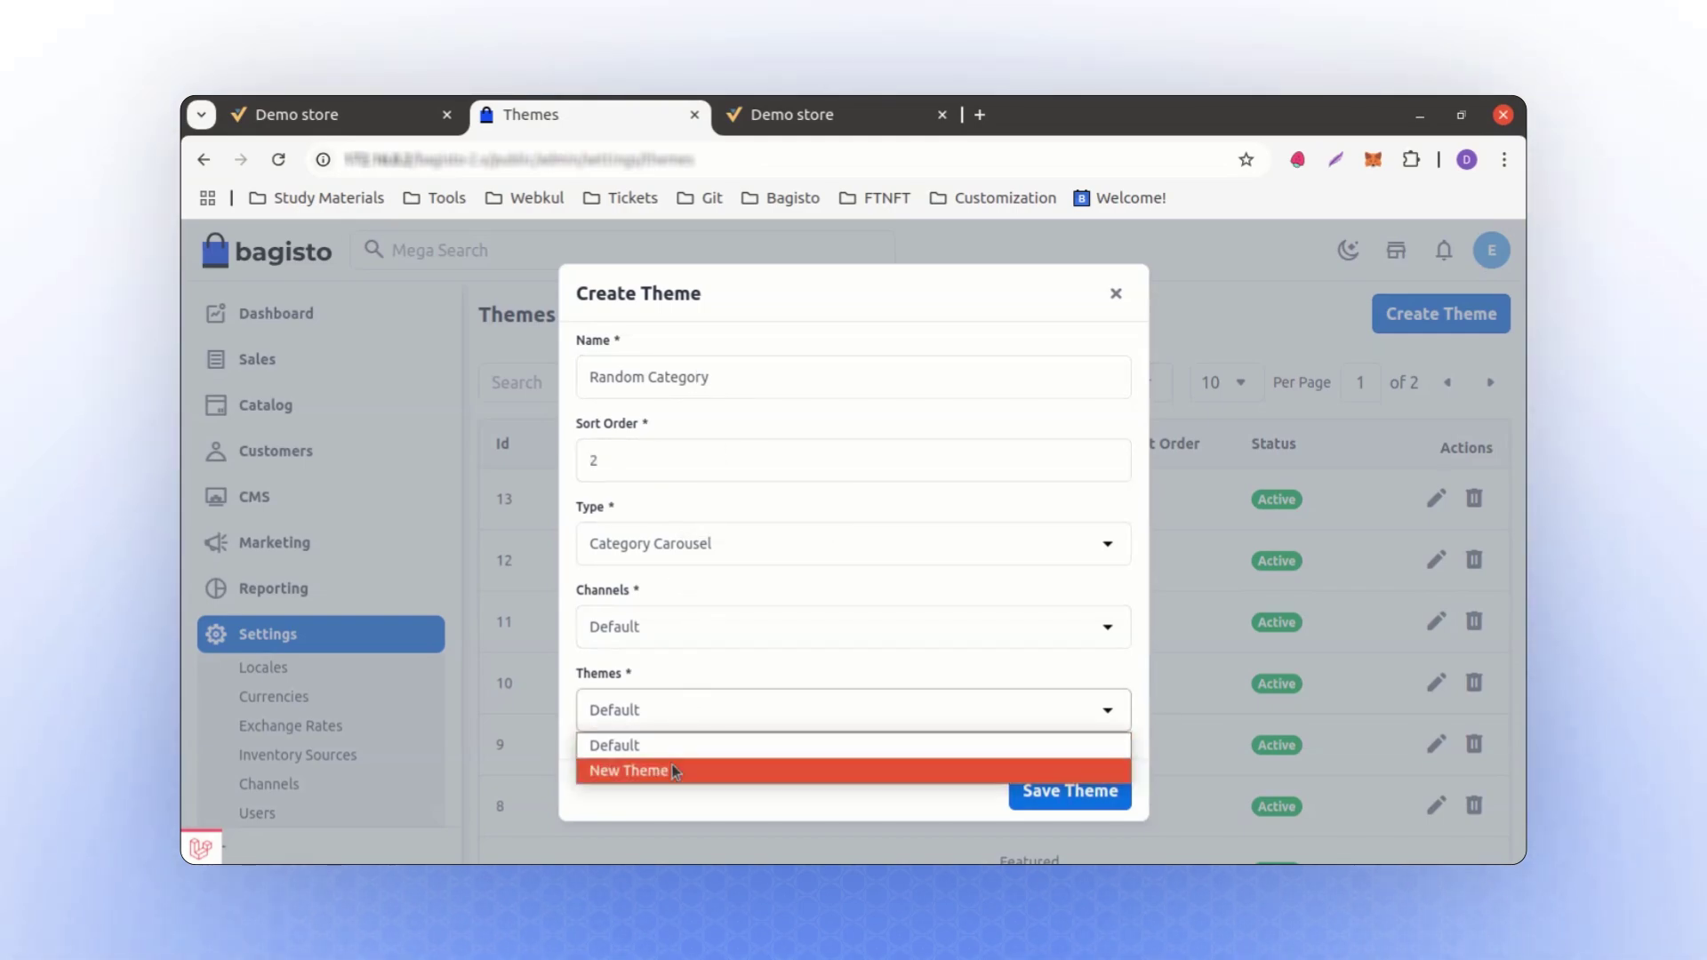
pyautogui.click(671, 766)
# - Create the Random Category section, set its sort to descending and make its status active
pyautogui.click(1056, 792)
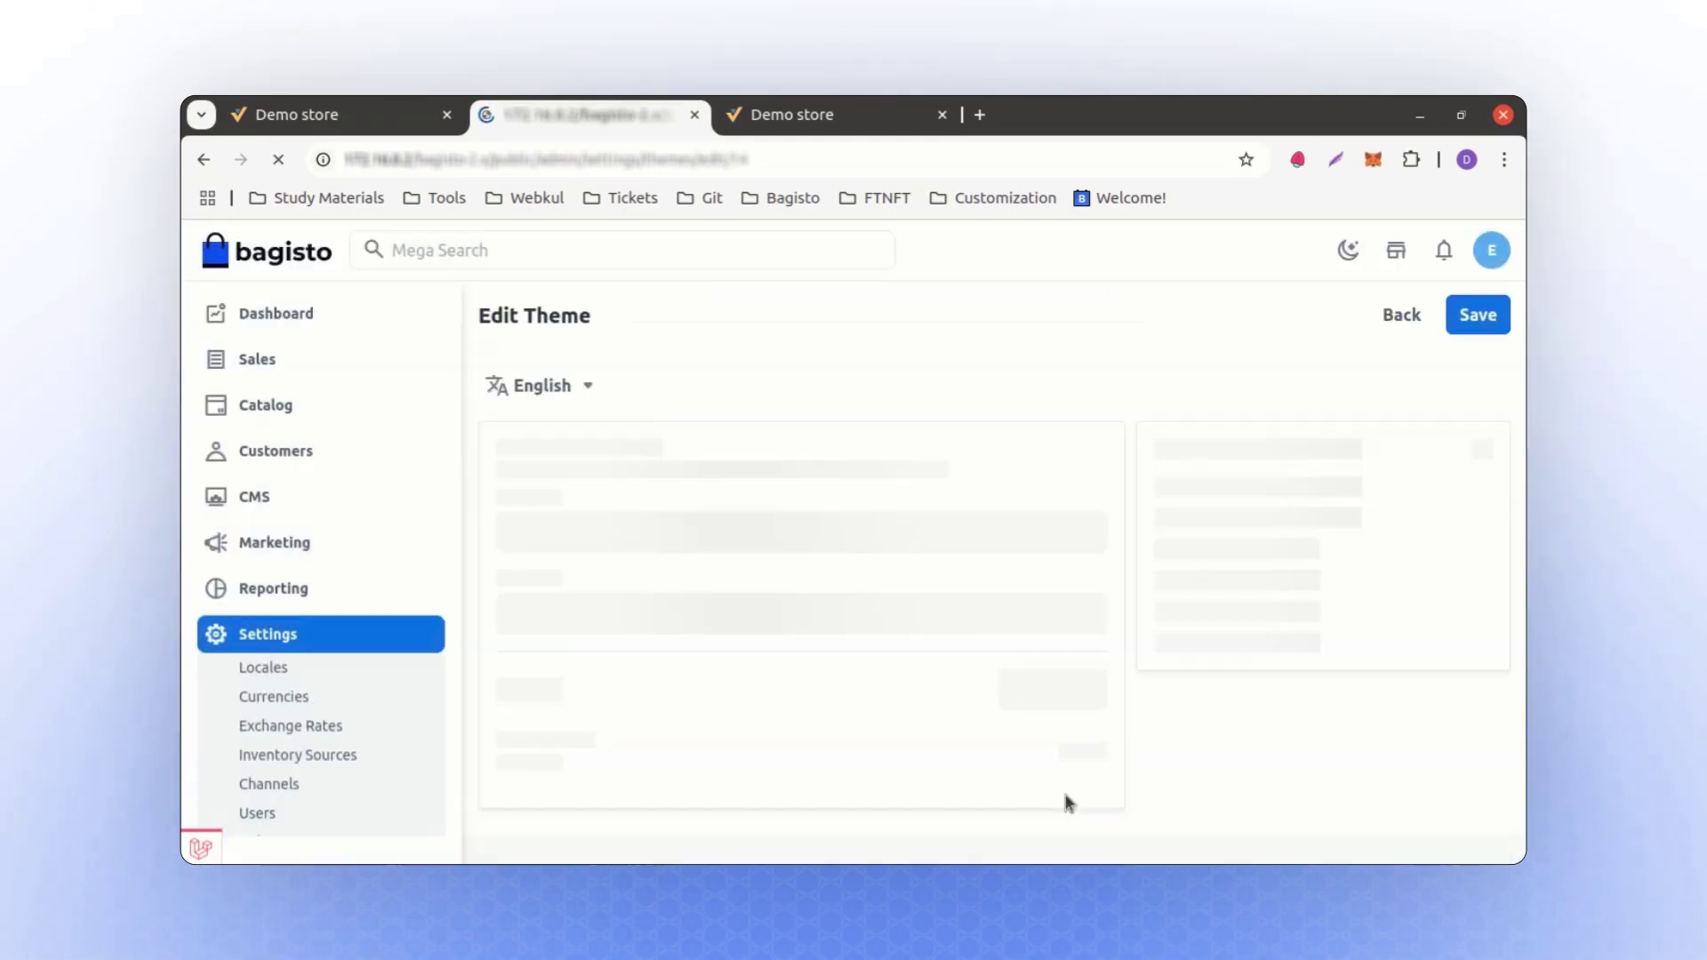
pyautogui.scroll(-2, 889, 658)
pyautogui.scroll(1, 766, 560)
pyautogui.click(558, 407)
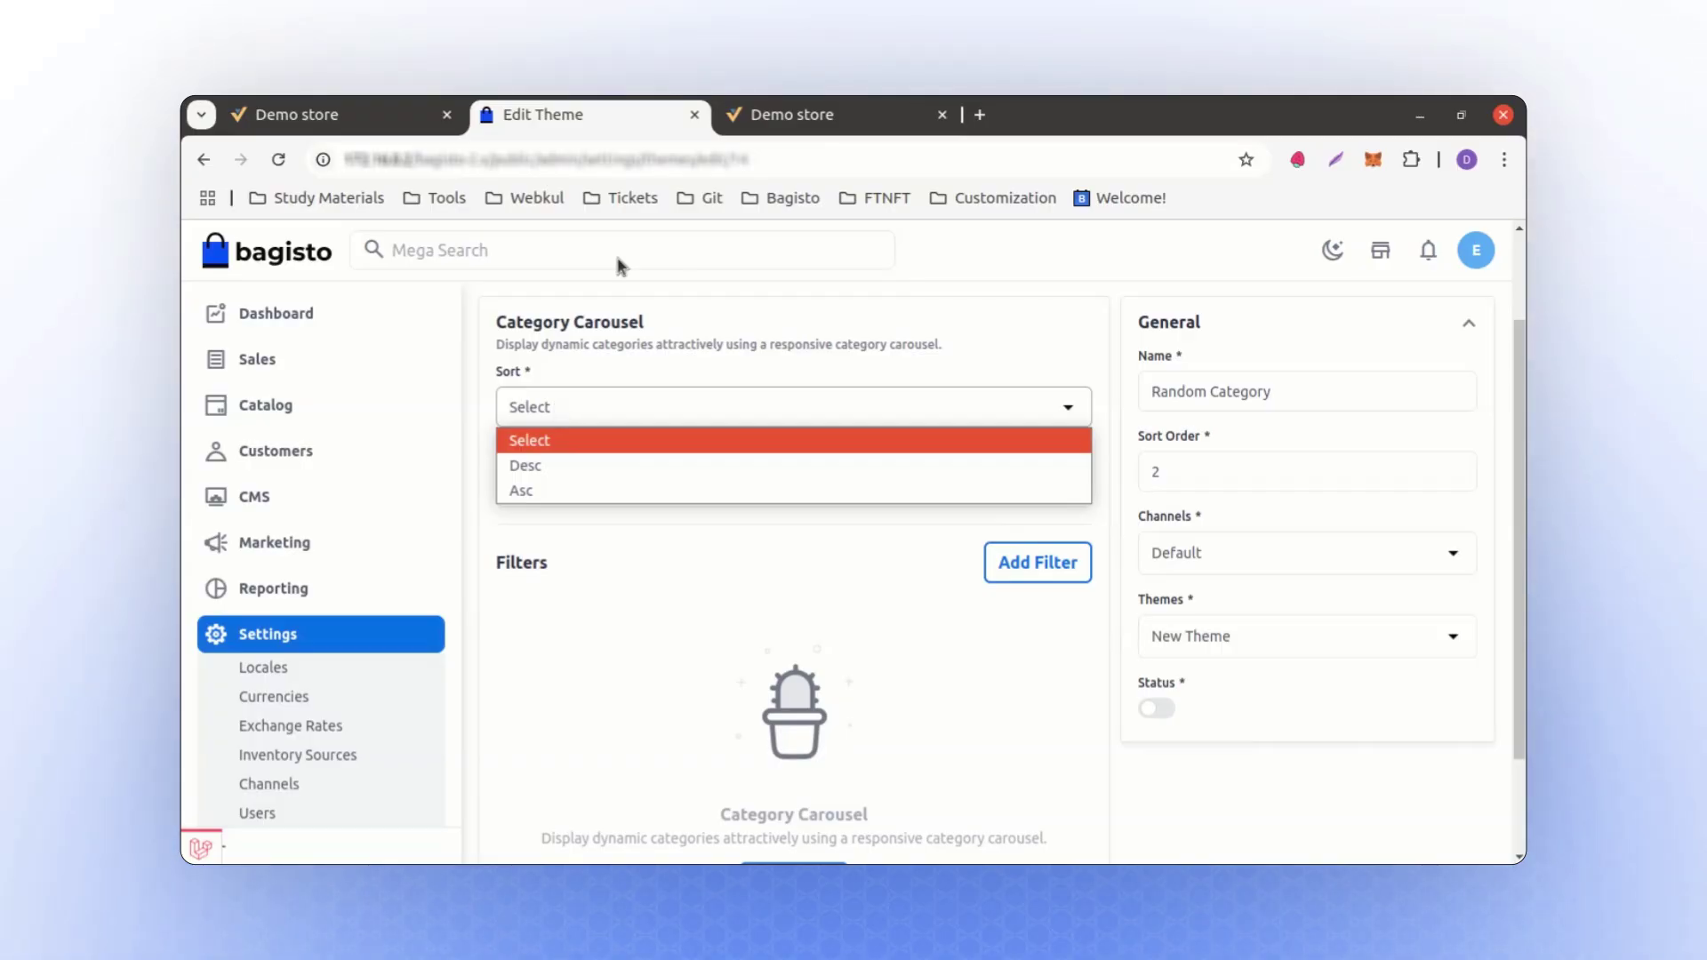
pyautogui.click(555, 471)
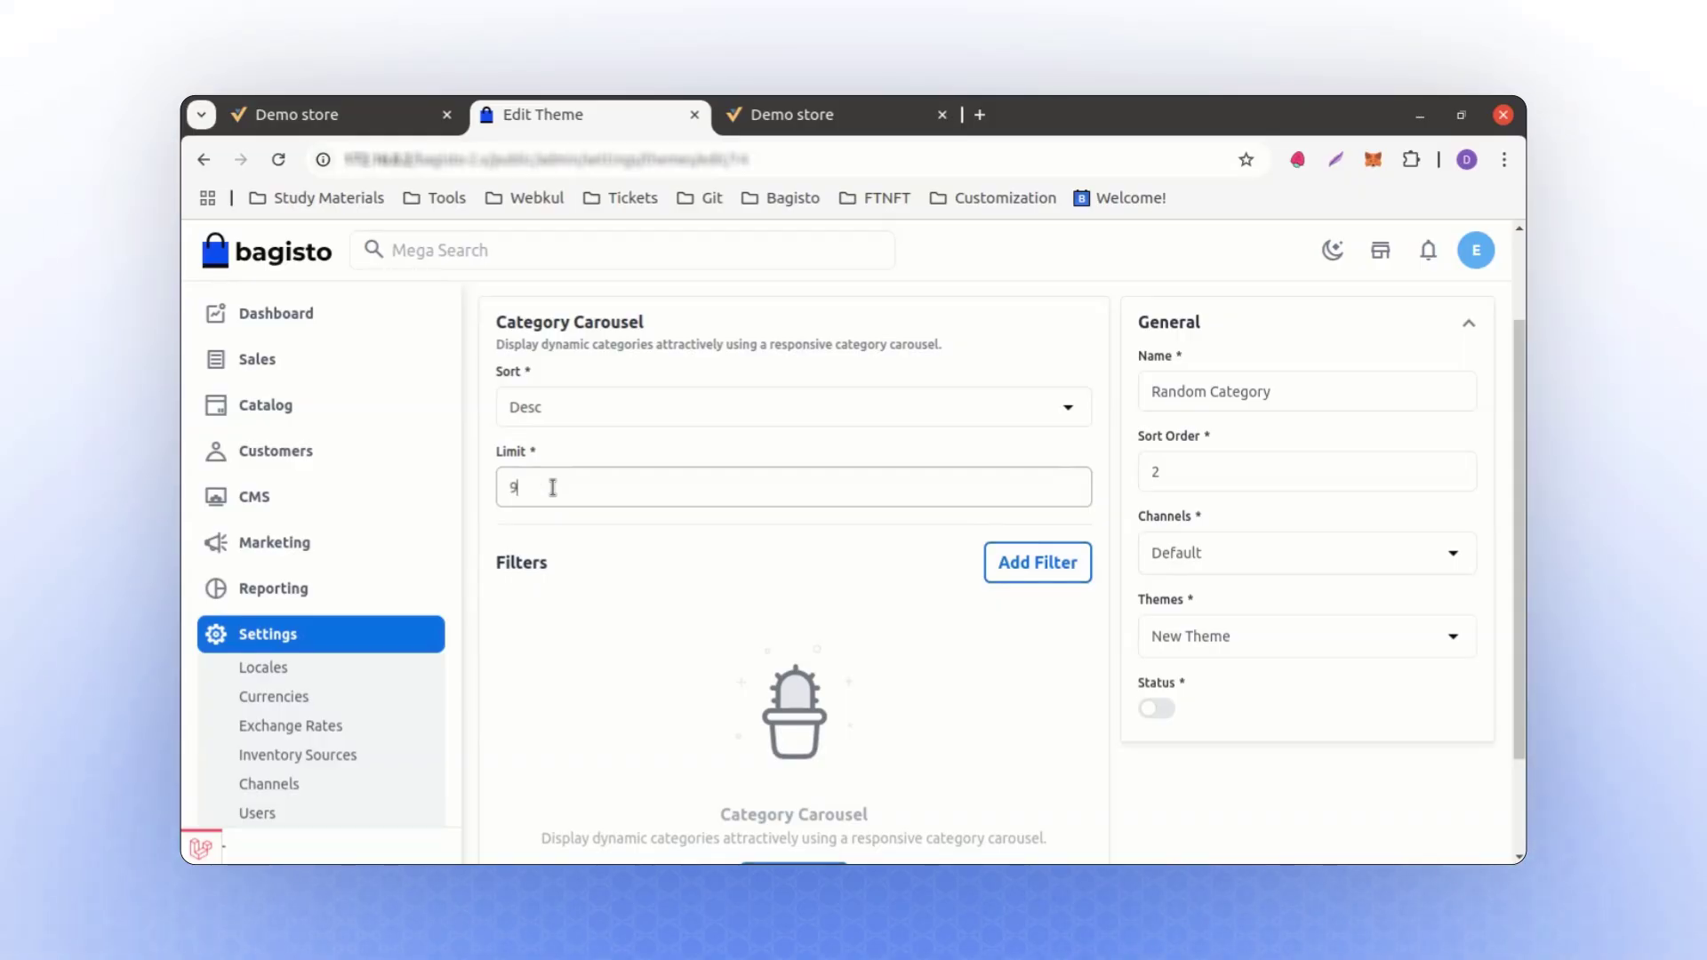
pyautogui.scroll(-3, 685, 573)
pyautogui.scroll(5, 1211, 572)
pyautogui.scroll(-3, 1162, 702)
pyautogui.click(1156, 702)
pyautogui.scroll(-3, 1086, 705)
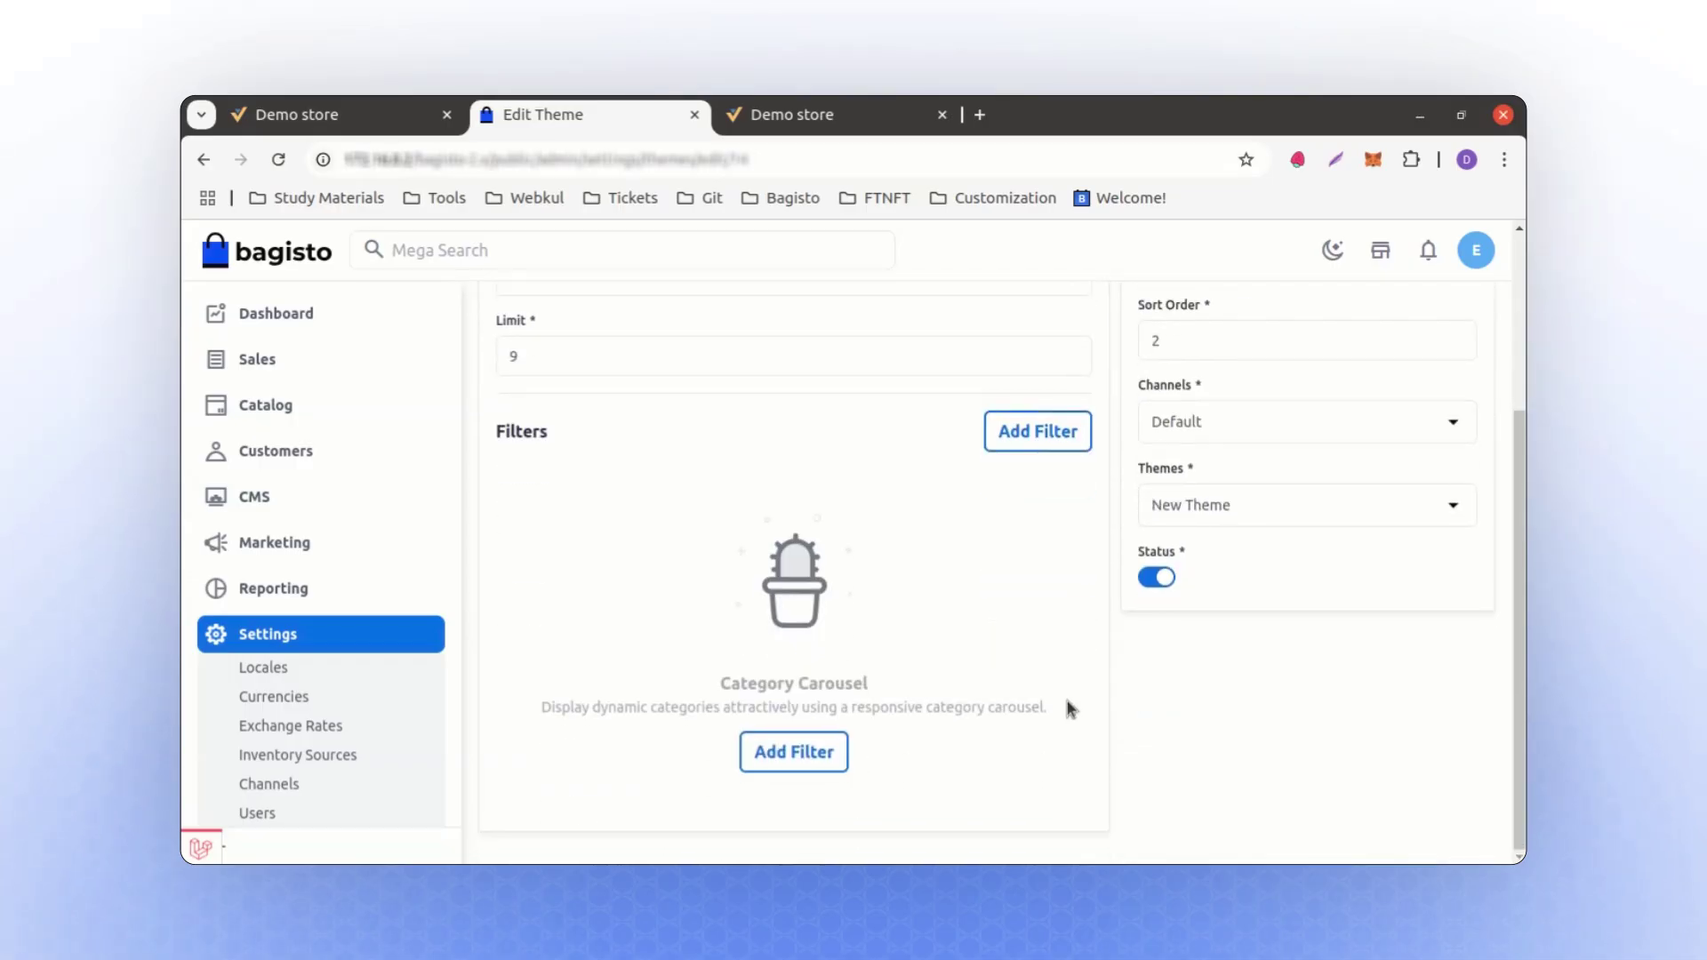
pyautogui.scroll(5, 1170, 656)
# - Save the carousel settings and reload the storefront to show Root, Men and Winter Wear
pyautogui.click(1455, 312)
pyautogui.hotkey('ctrl', 'Tab')
pyautogui.hotkey('ctrl', 'r')
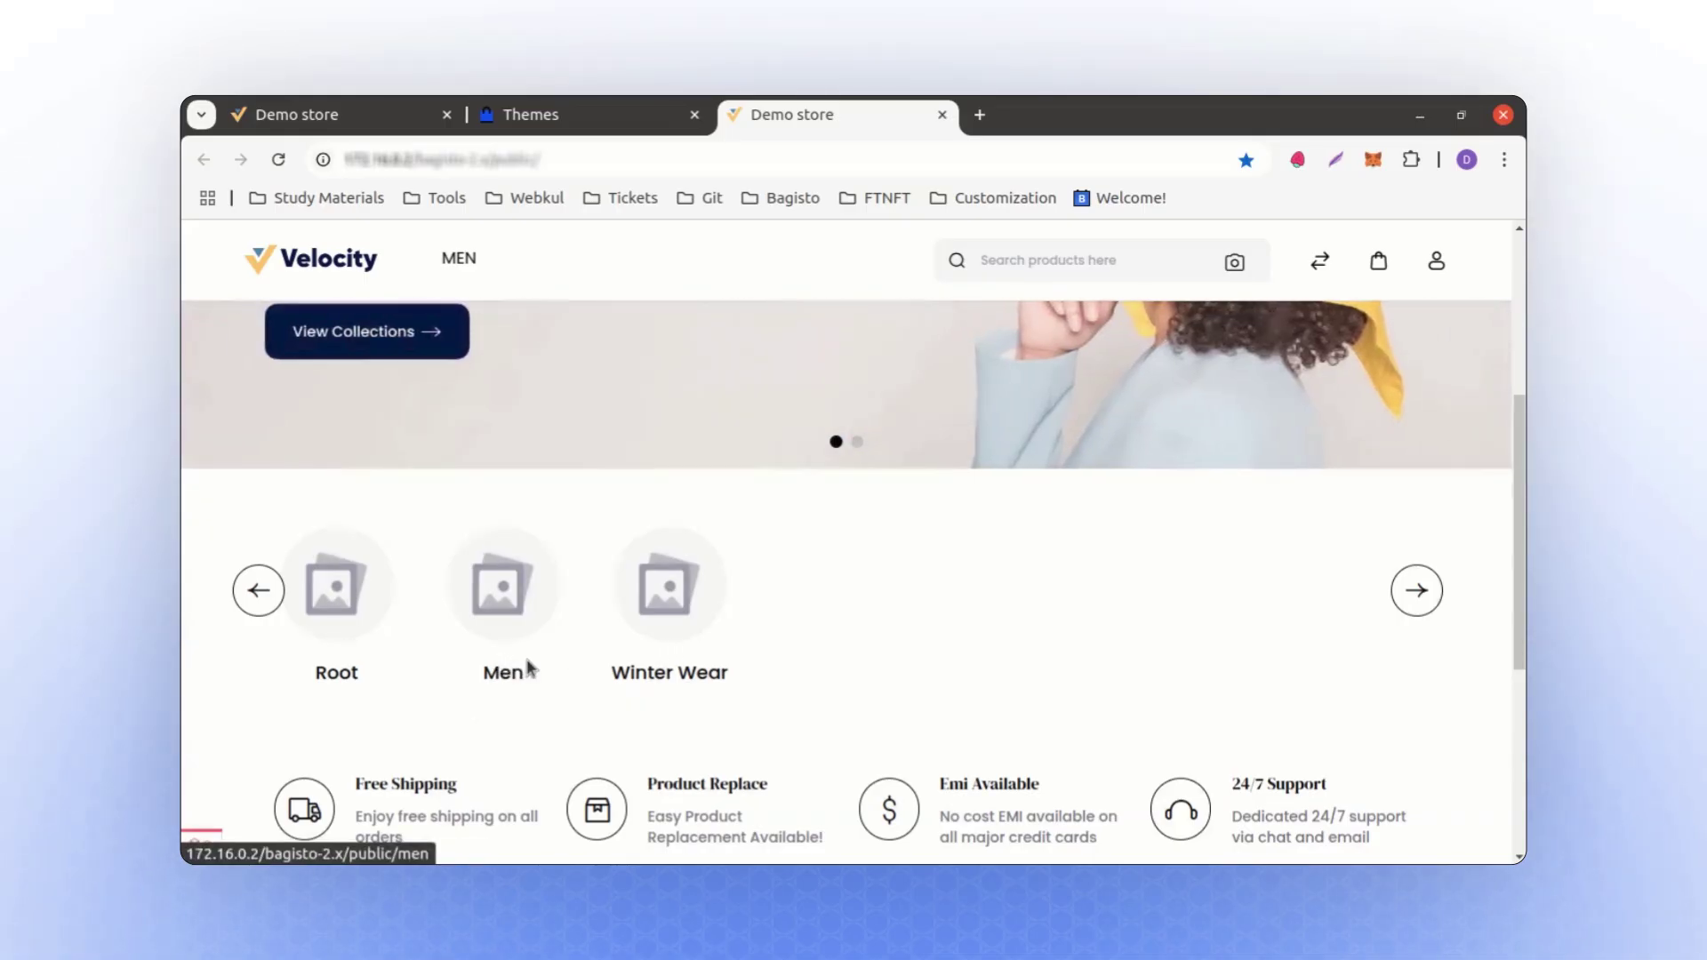
# - Return to the admin Themes list, now listing Random Category as entry 14
pyautogui.click(569, 114)
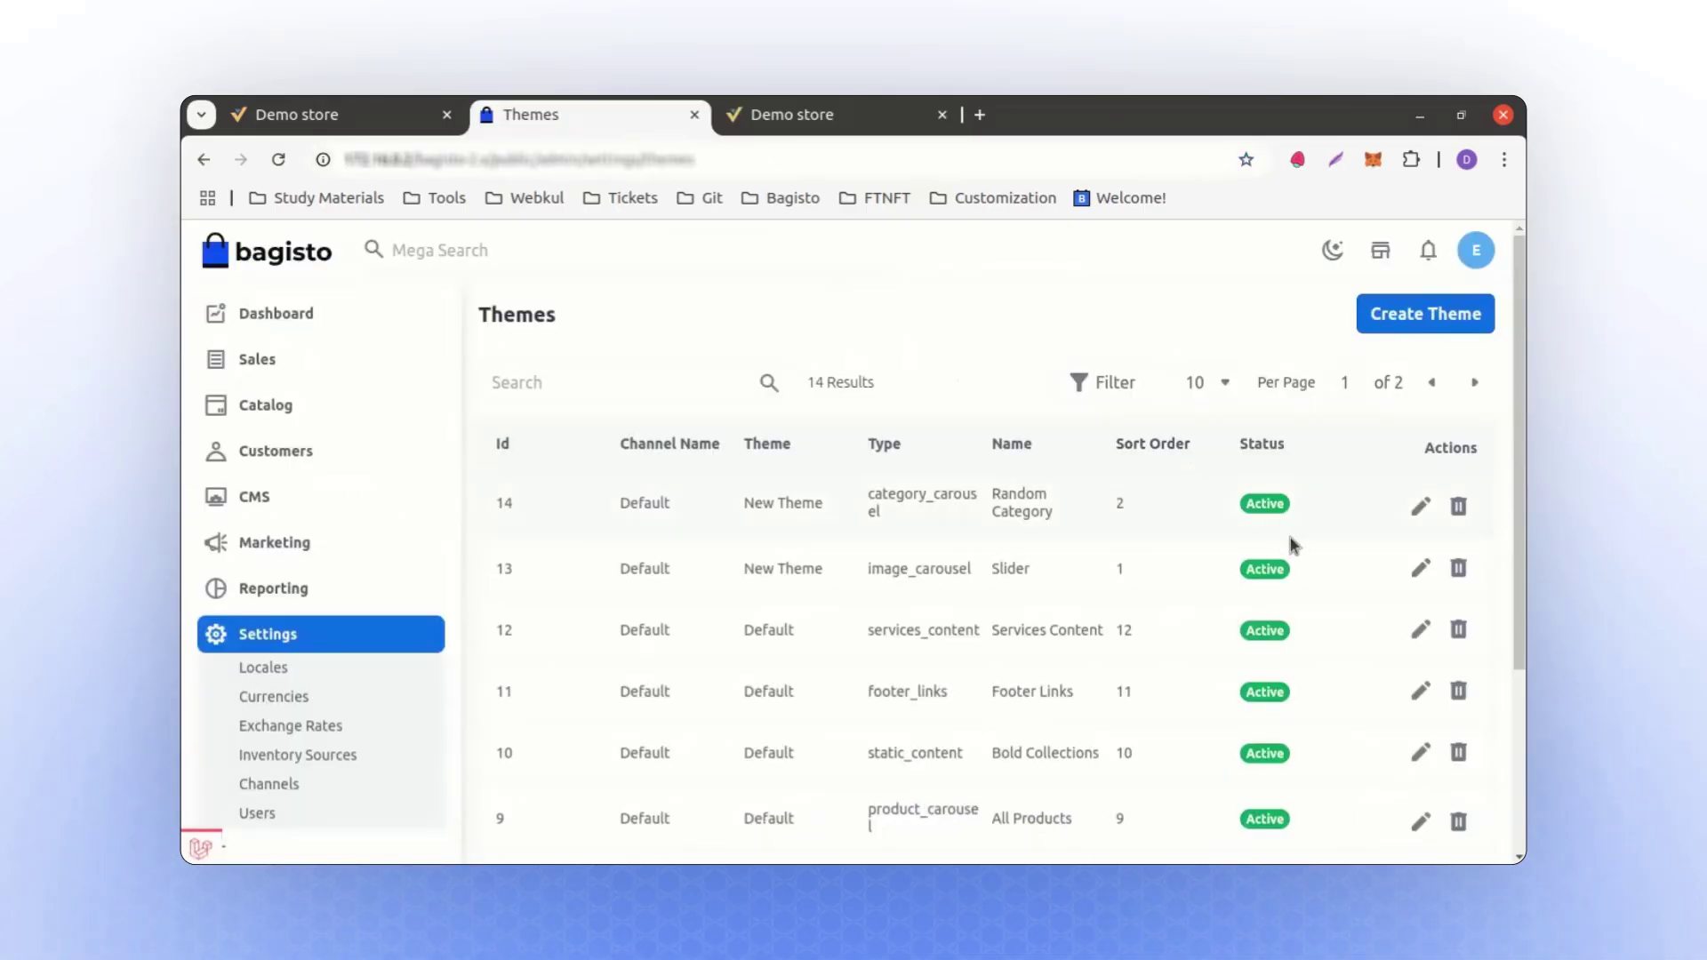
# - Add a Parent ID filter with value 1 to the Random Category carousel
pyautogui.click(1414, 513)
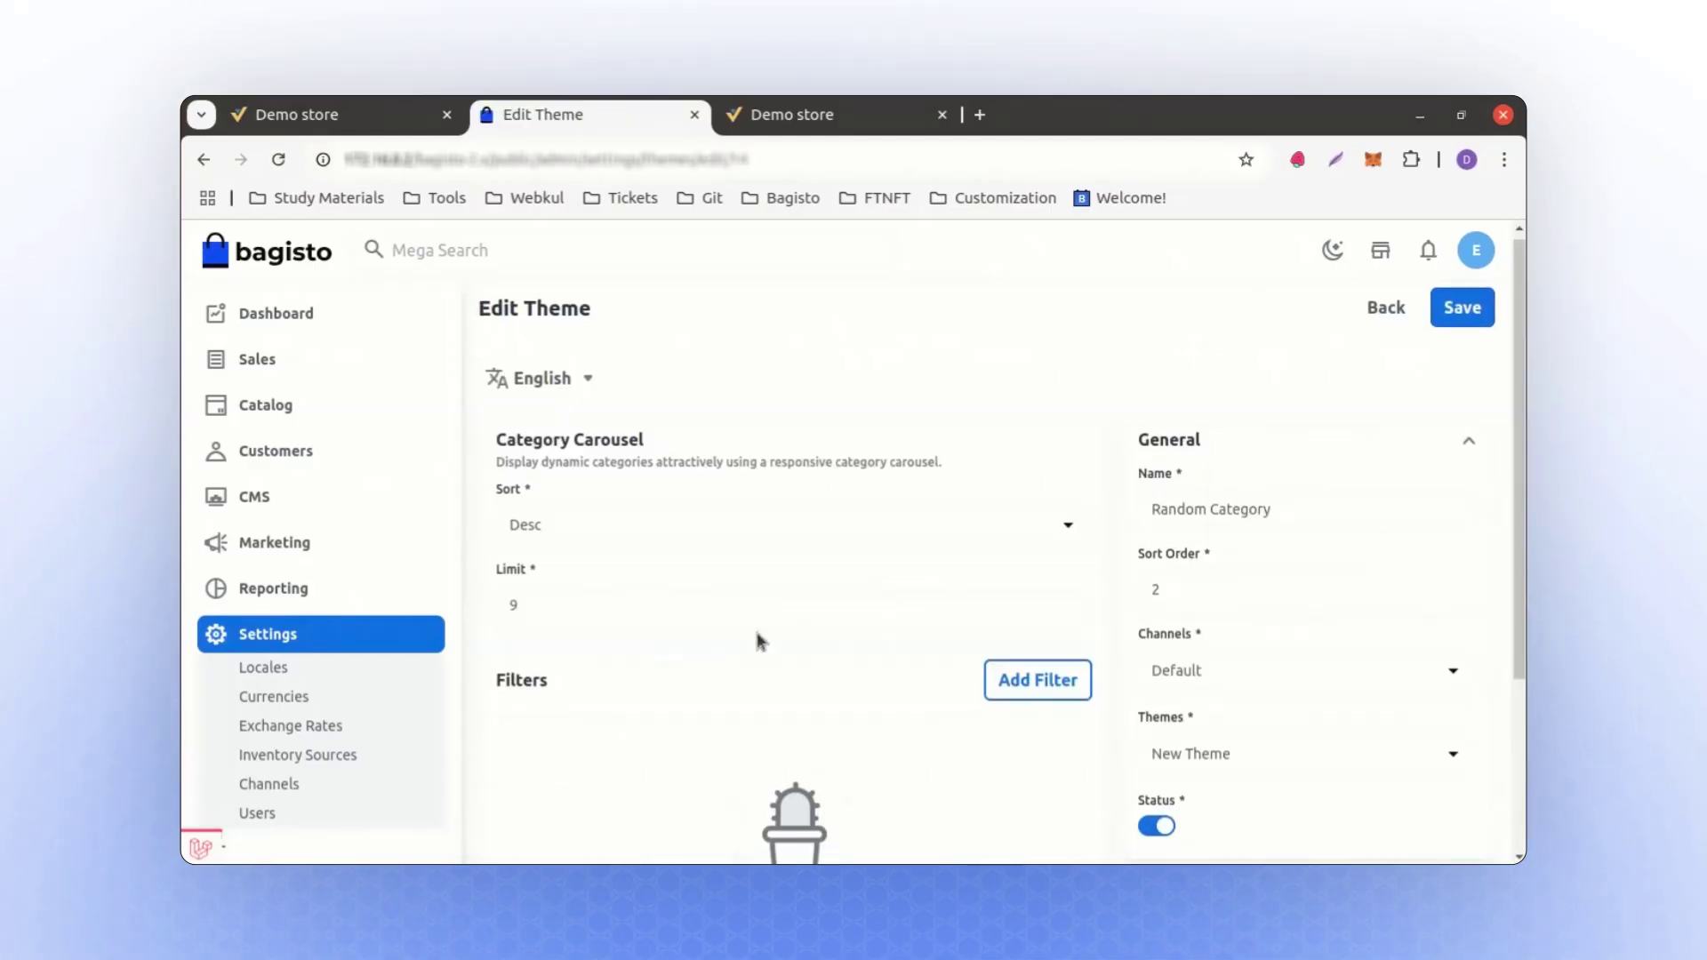
pyautogui.scroll(-3, 759, 640)
pyautogui.click(1010, 431)
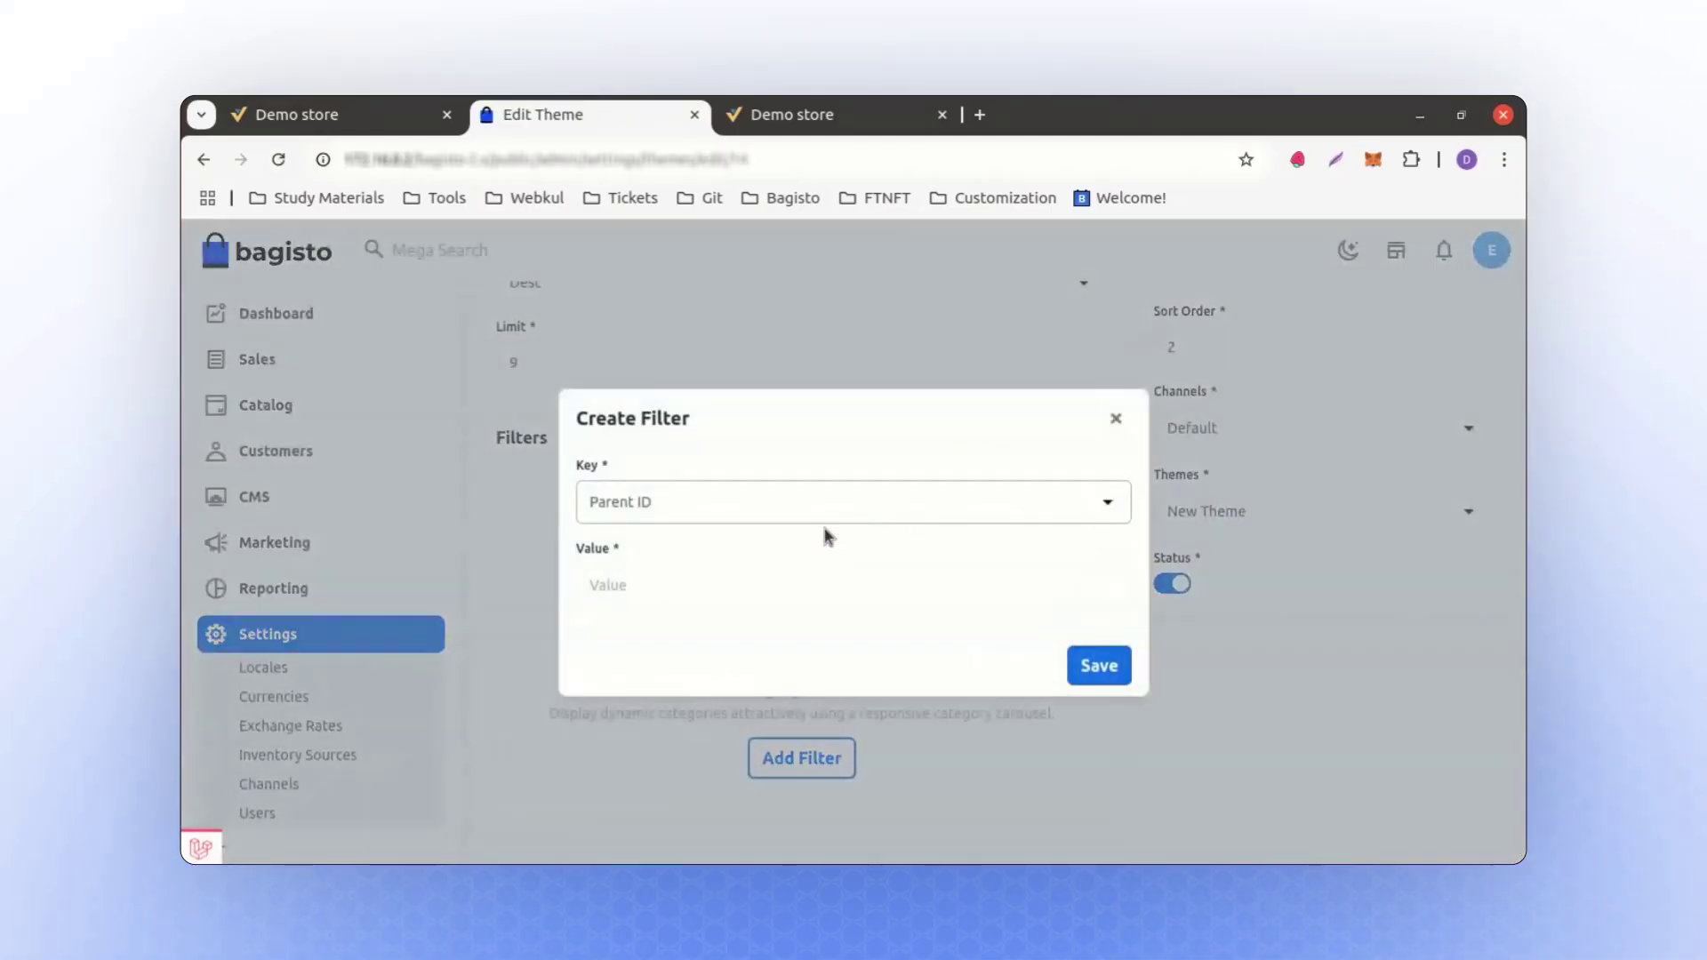
pyautogui.click(647, 507)
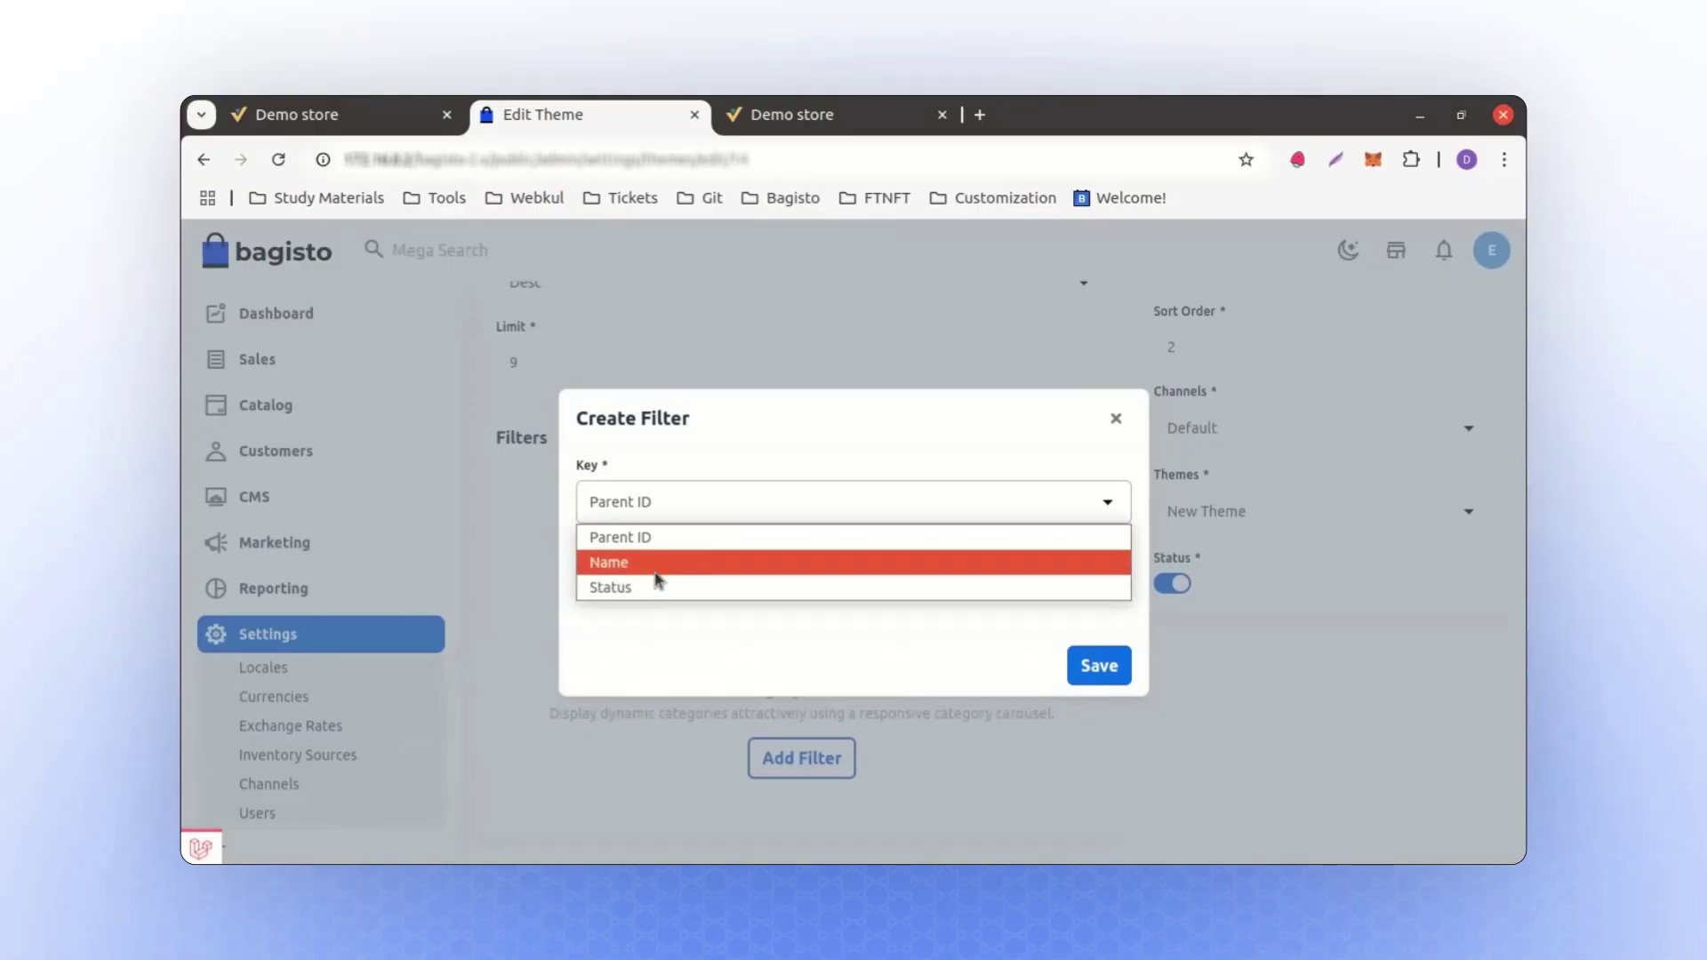
pyautogui.click(657, 538)
pyautogui.click(638, 585)
pyautogui.write('1')
pyautogui.click(1089, 669)
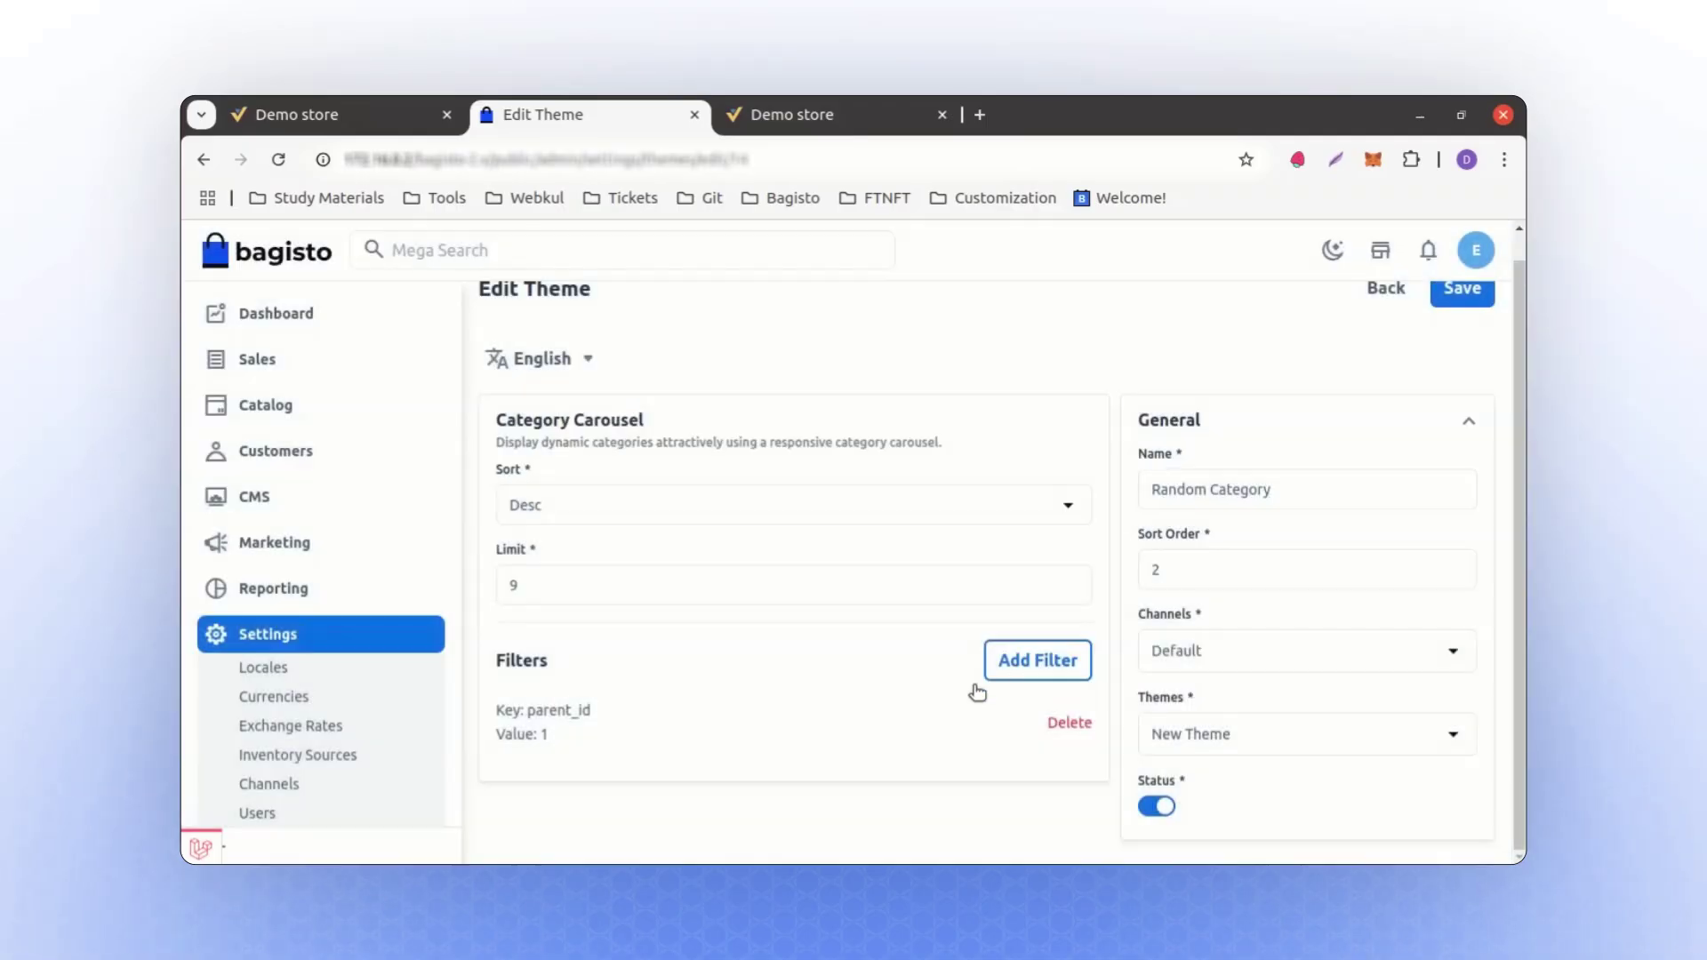
# - Save the carousel, confirm the storefront shows only Men, then return to the Themes list
pyautogui.scroll(1, 758, 708)
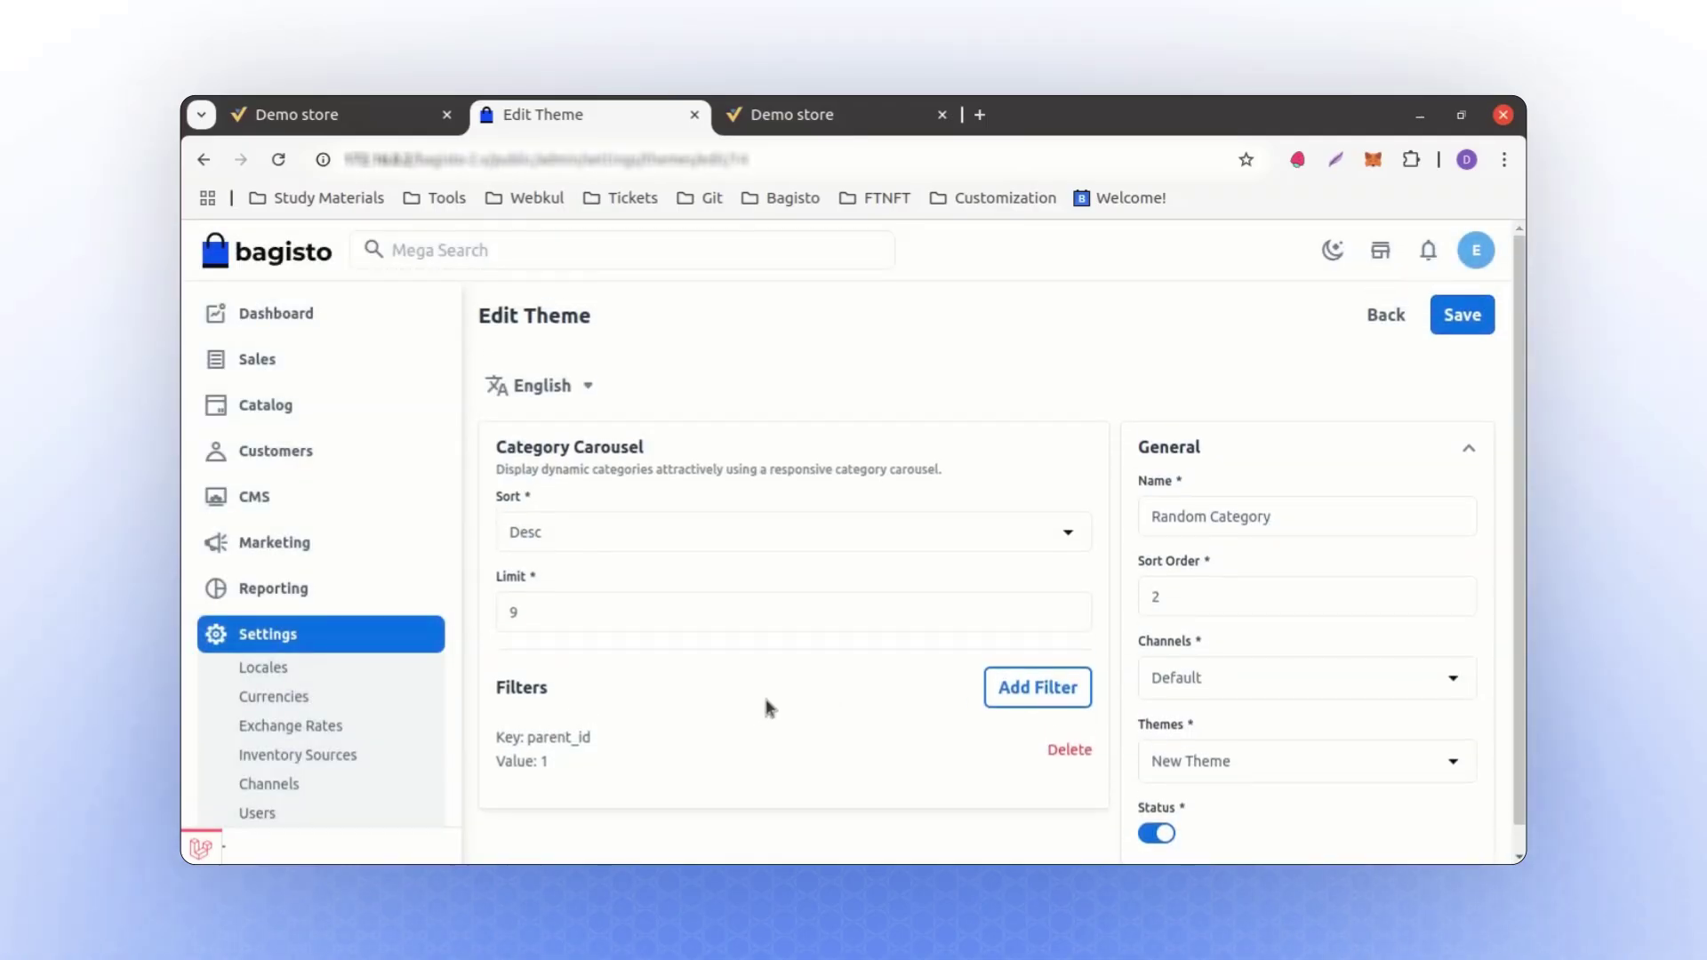
pyautogui.click(1463, 318)
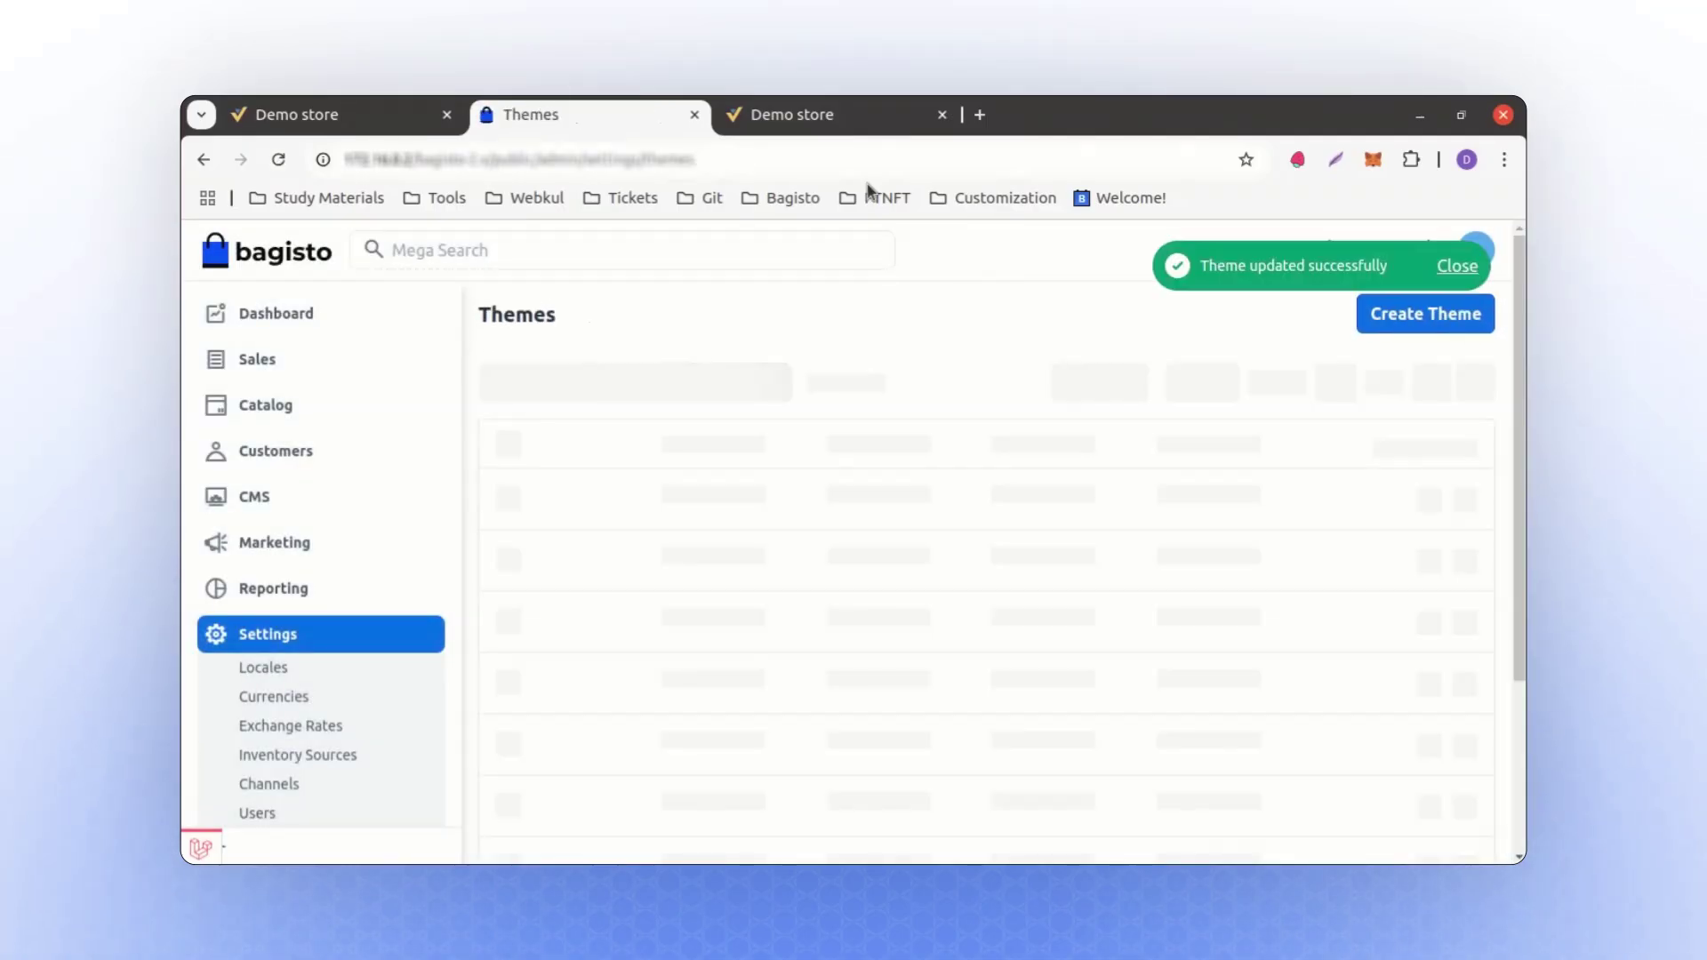
pyautogui.click(811, 116)
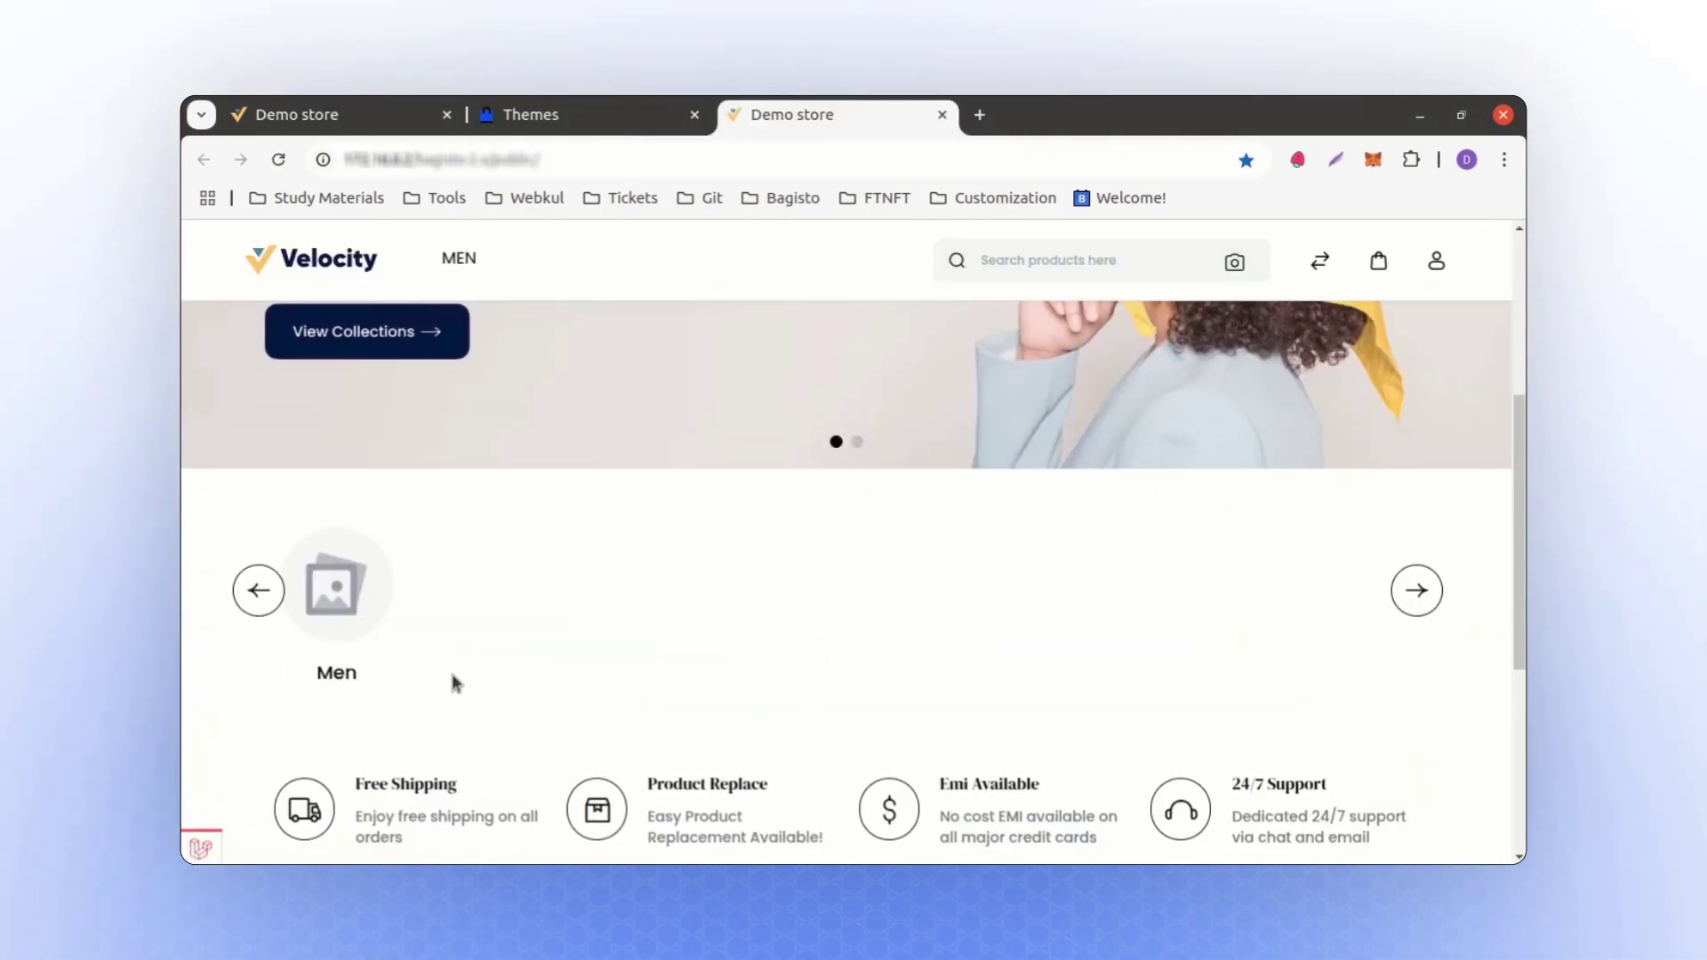
pyautogui.click(531, 115)
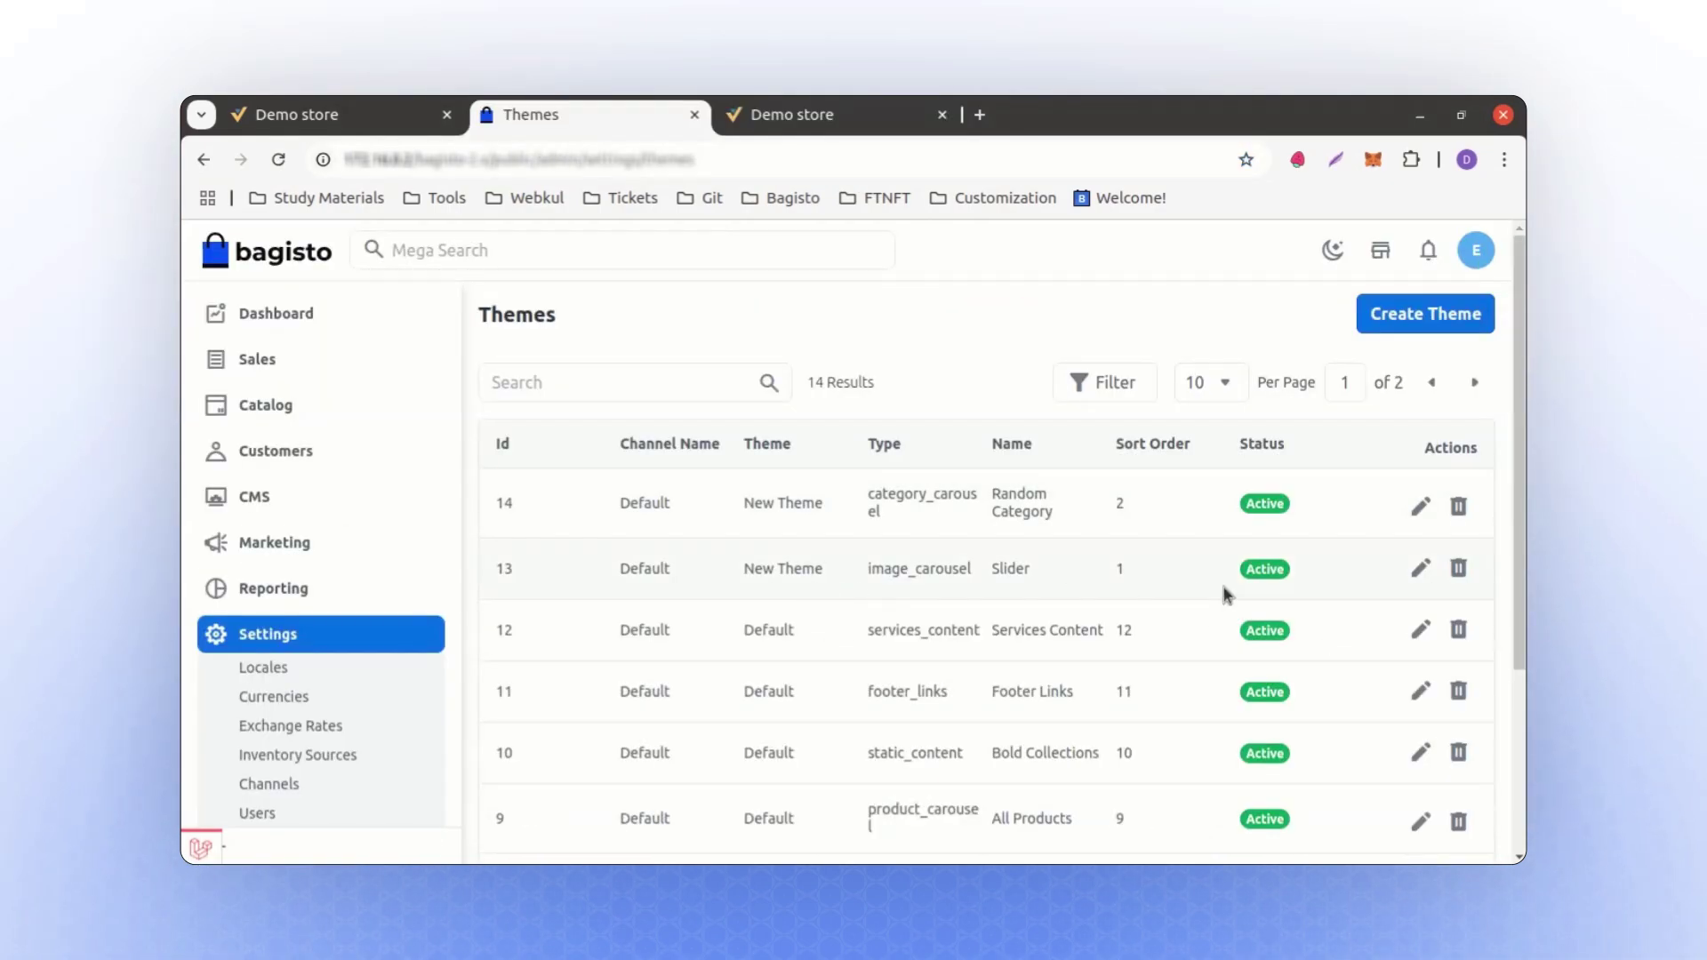
# - Create a Static Content section named Static Content, sort order 1, assigned to New Theme, and save it
pyautogui.click(1398, 322)
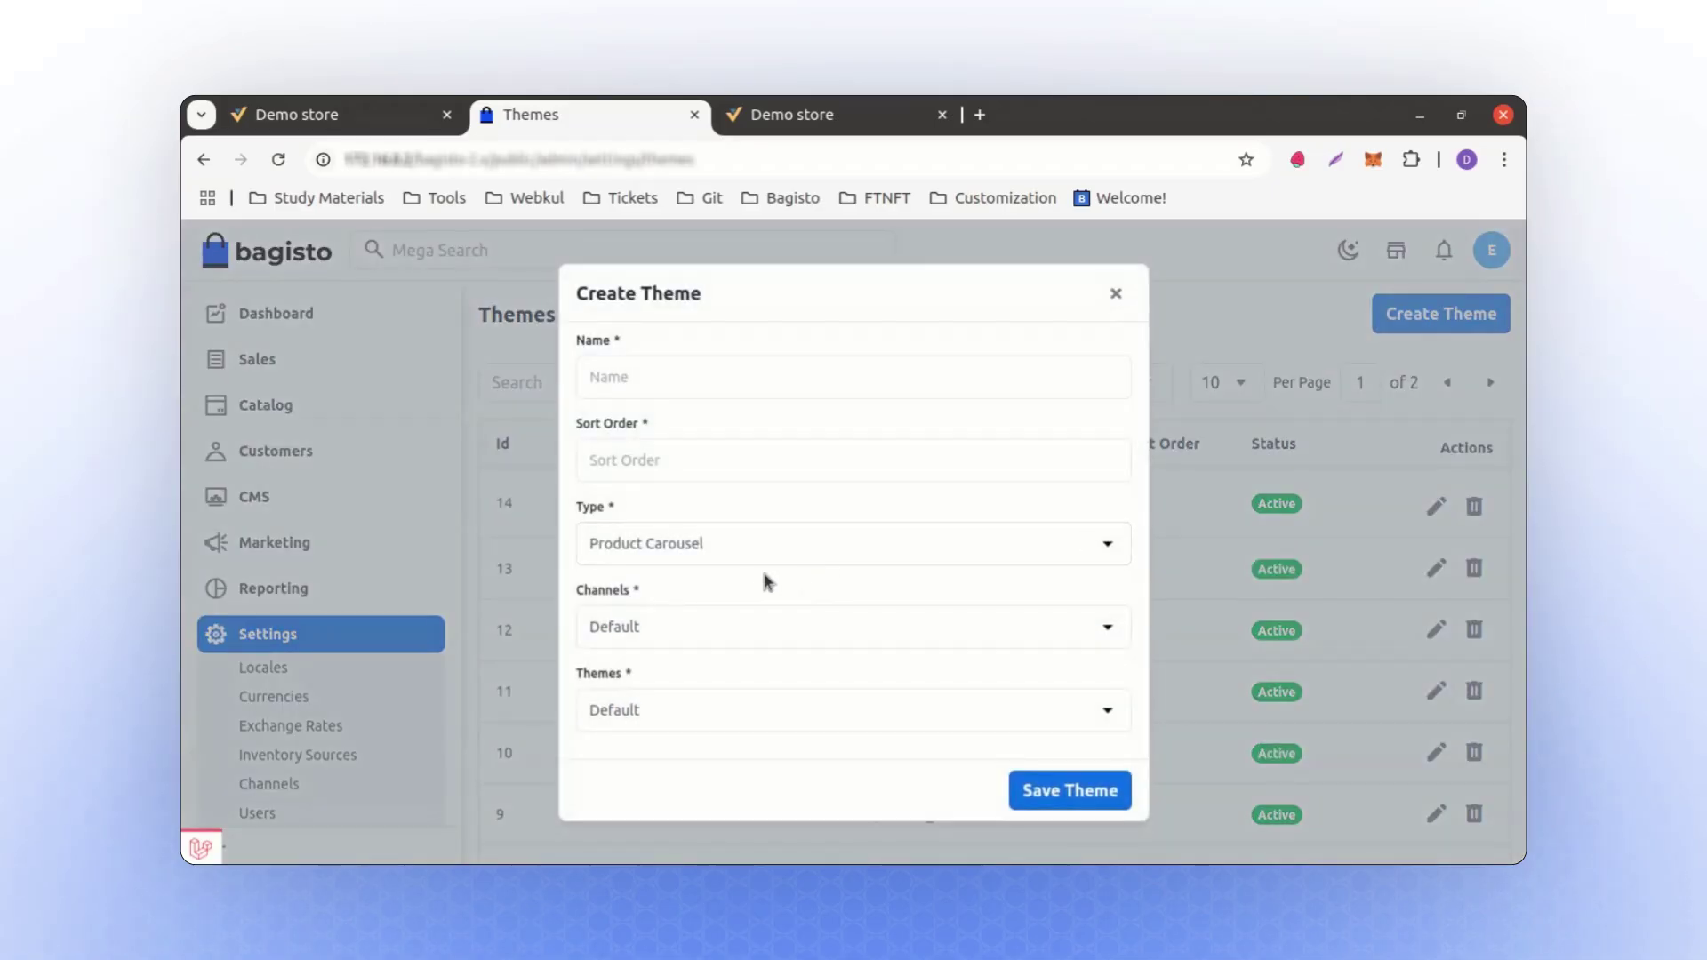
pyautogui.click(721, 550)
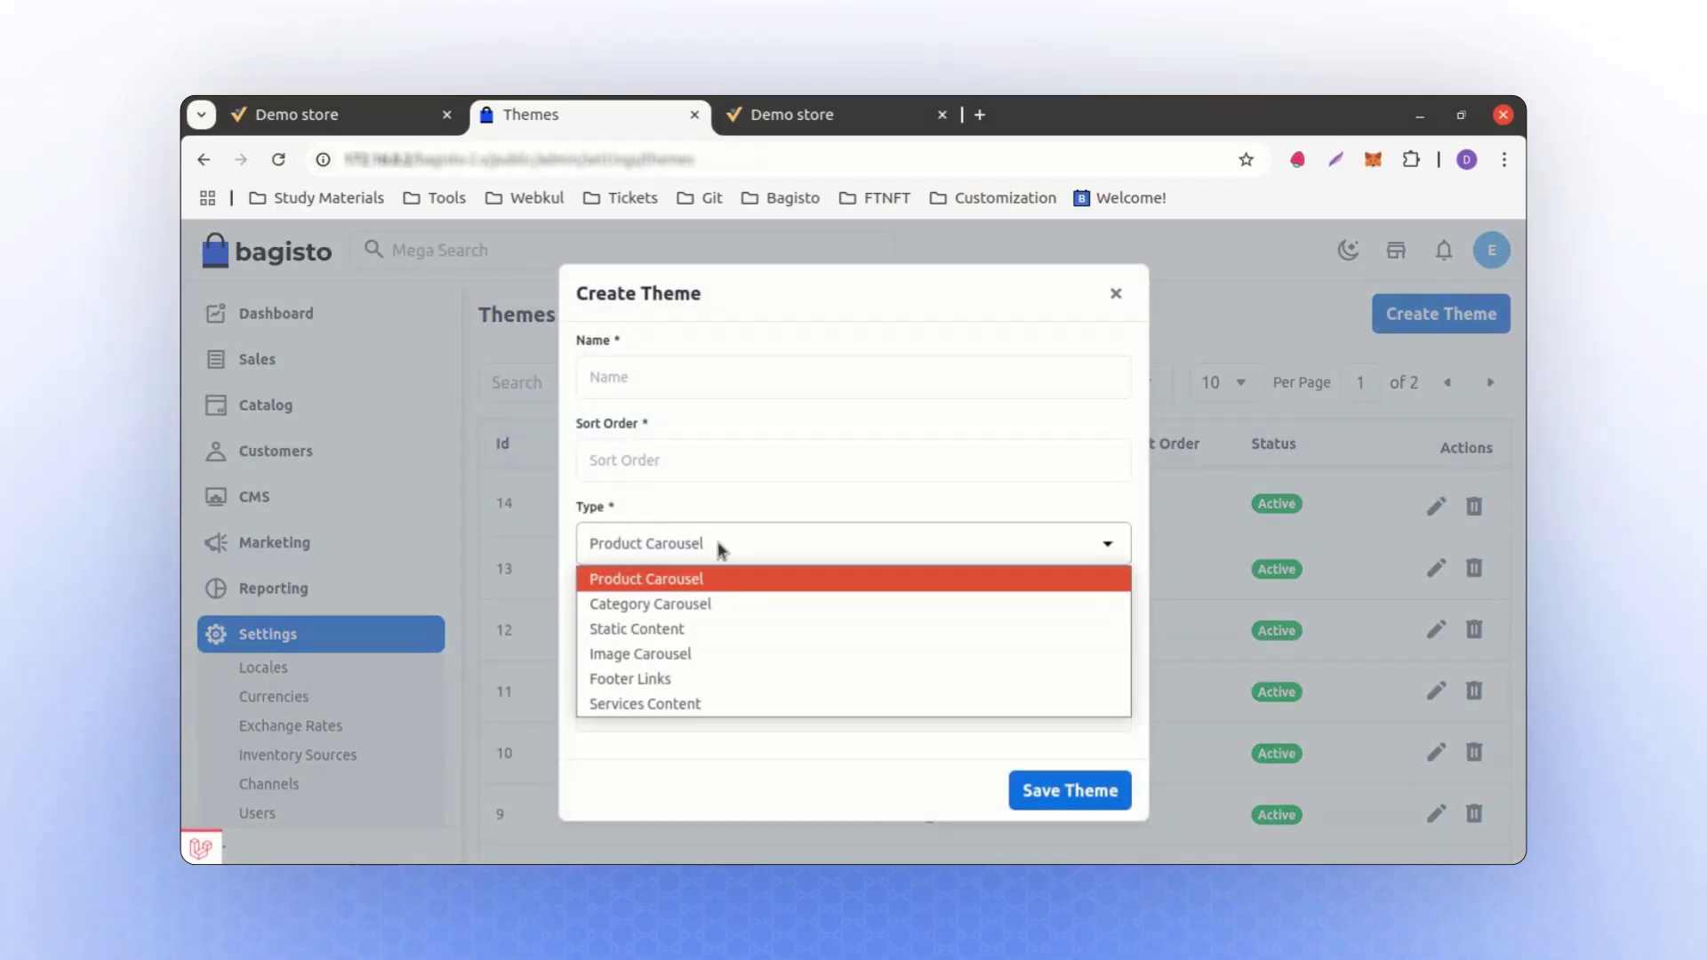
pyautogui.click(691, 630)
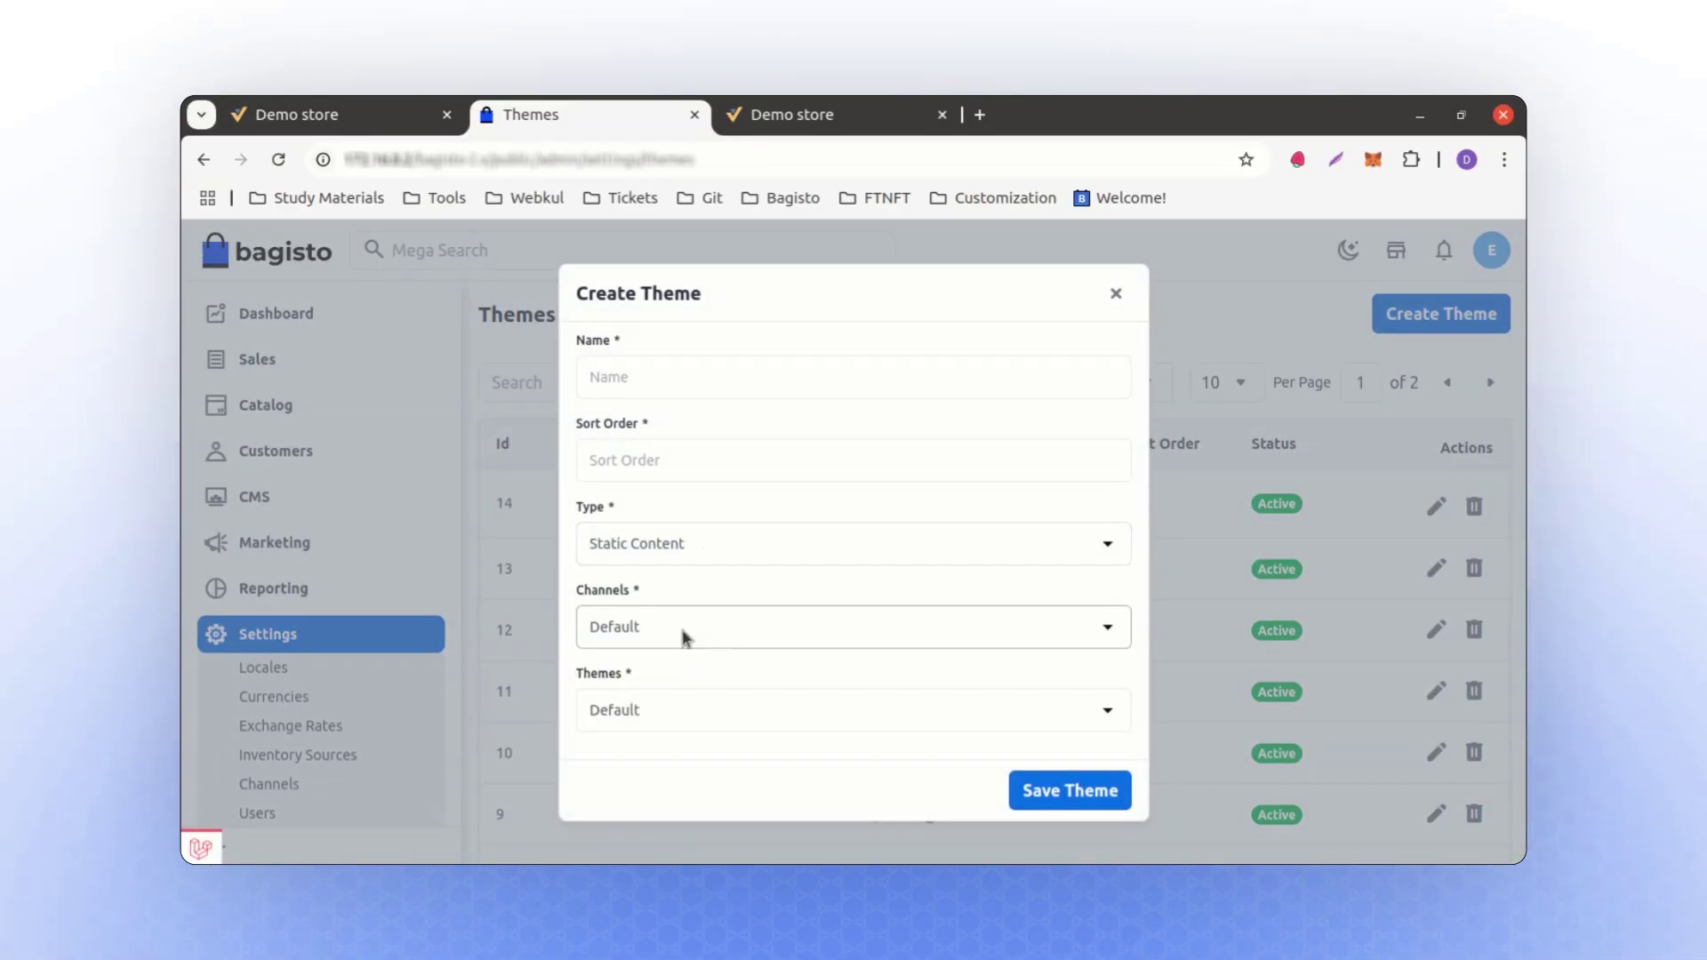
pyautogui.click(640, 389)
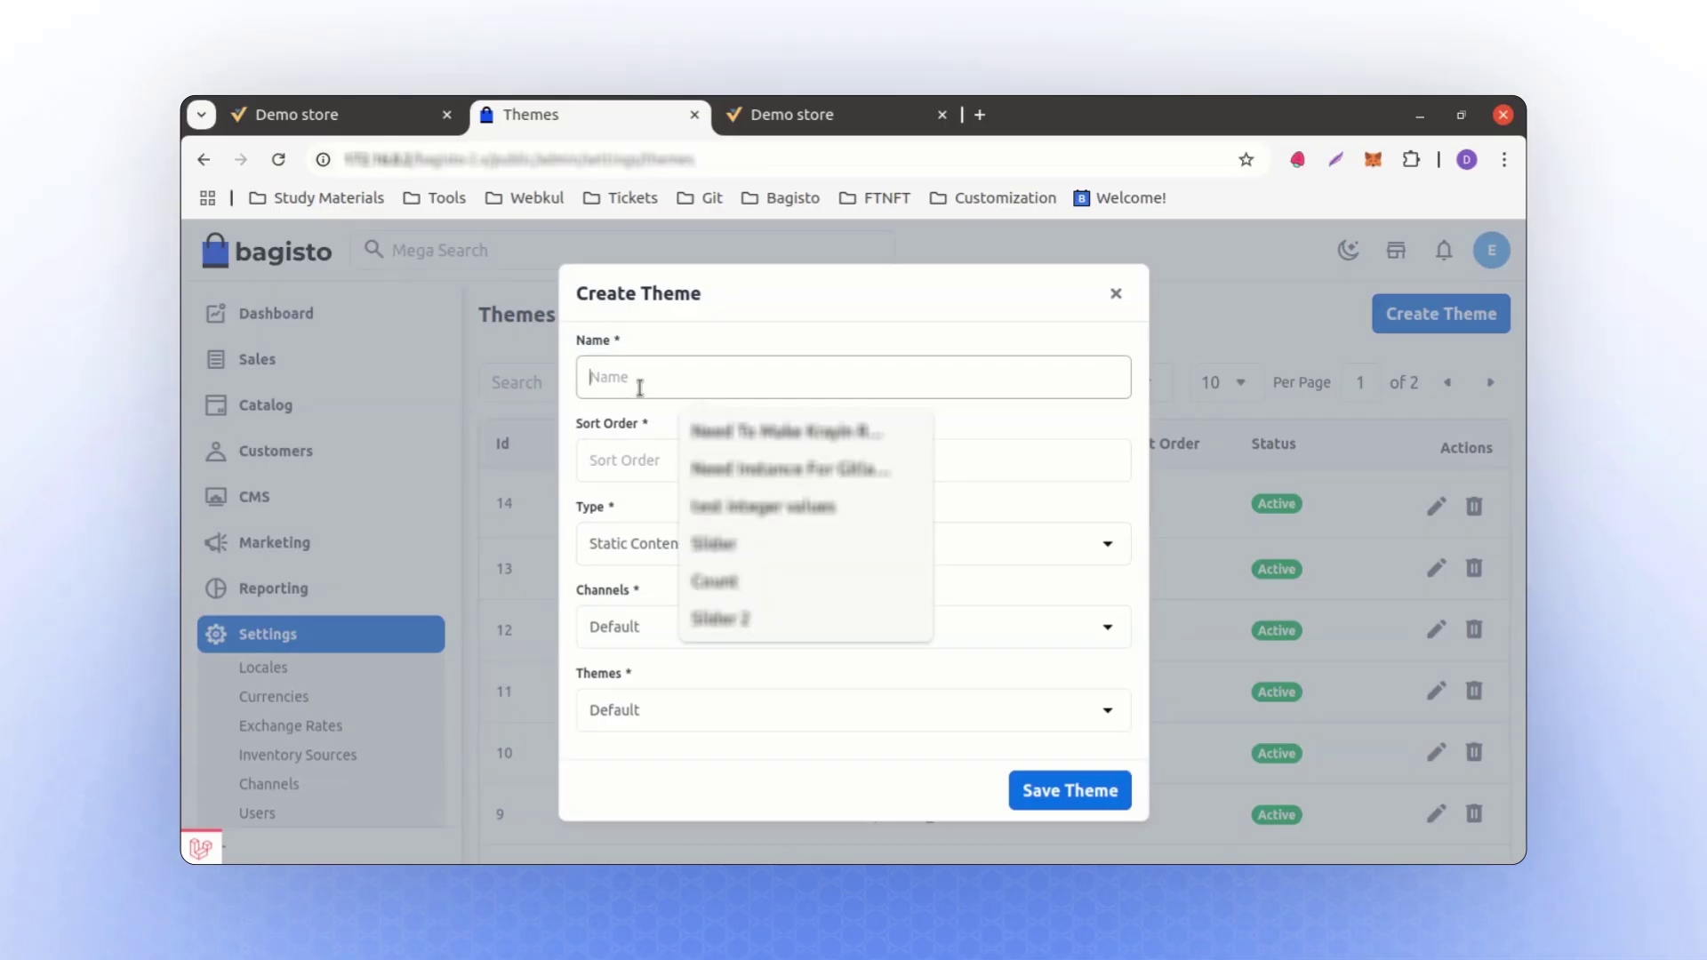
pyautogui.click(643, 381)
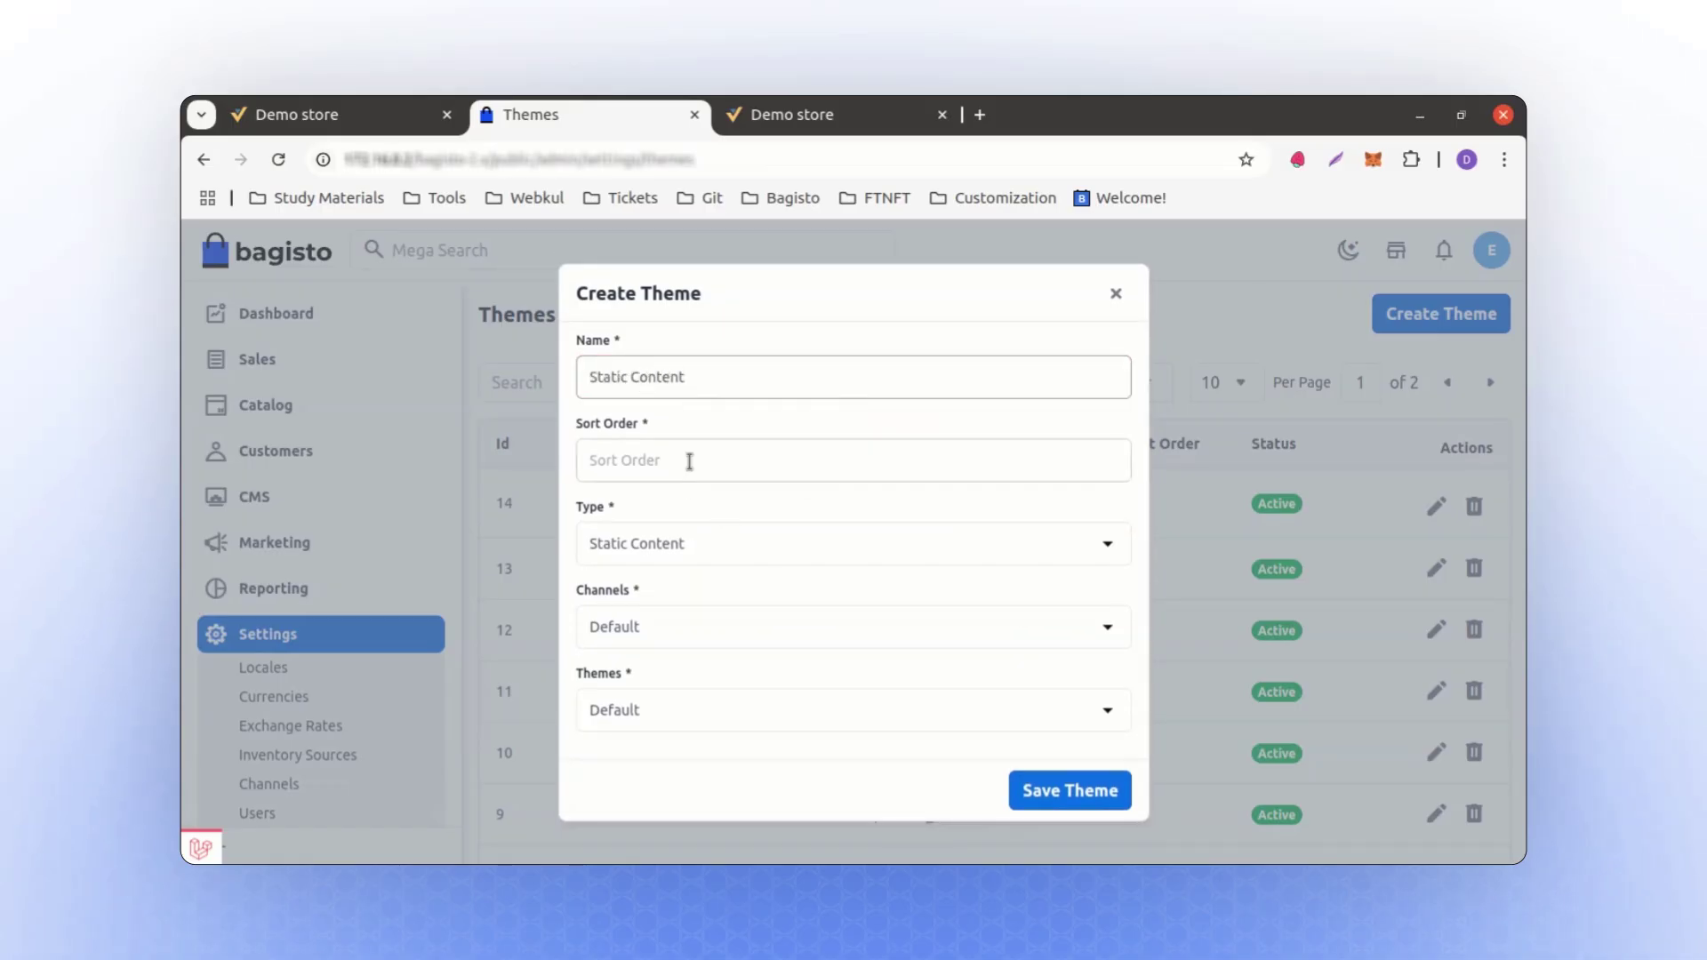
pyautogui.click(689, 461)
pyautogui.click(705, 498)
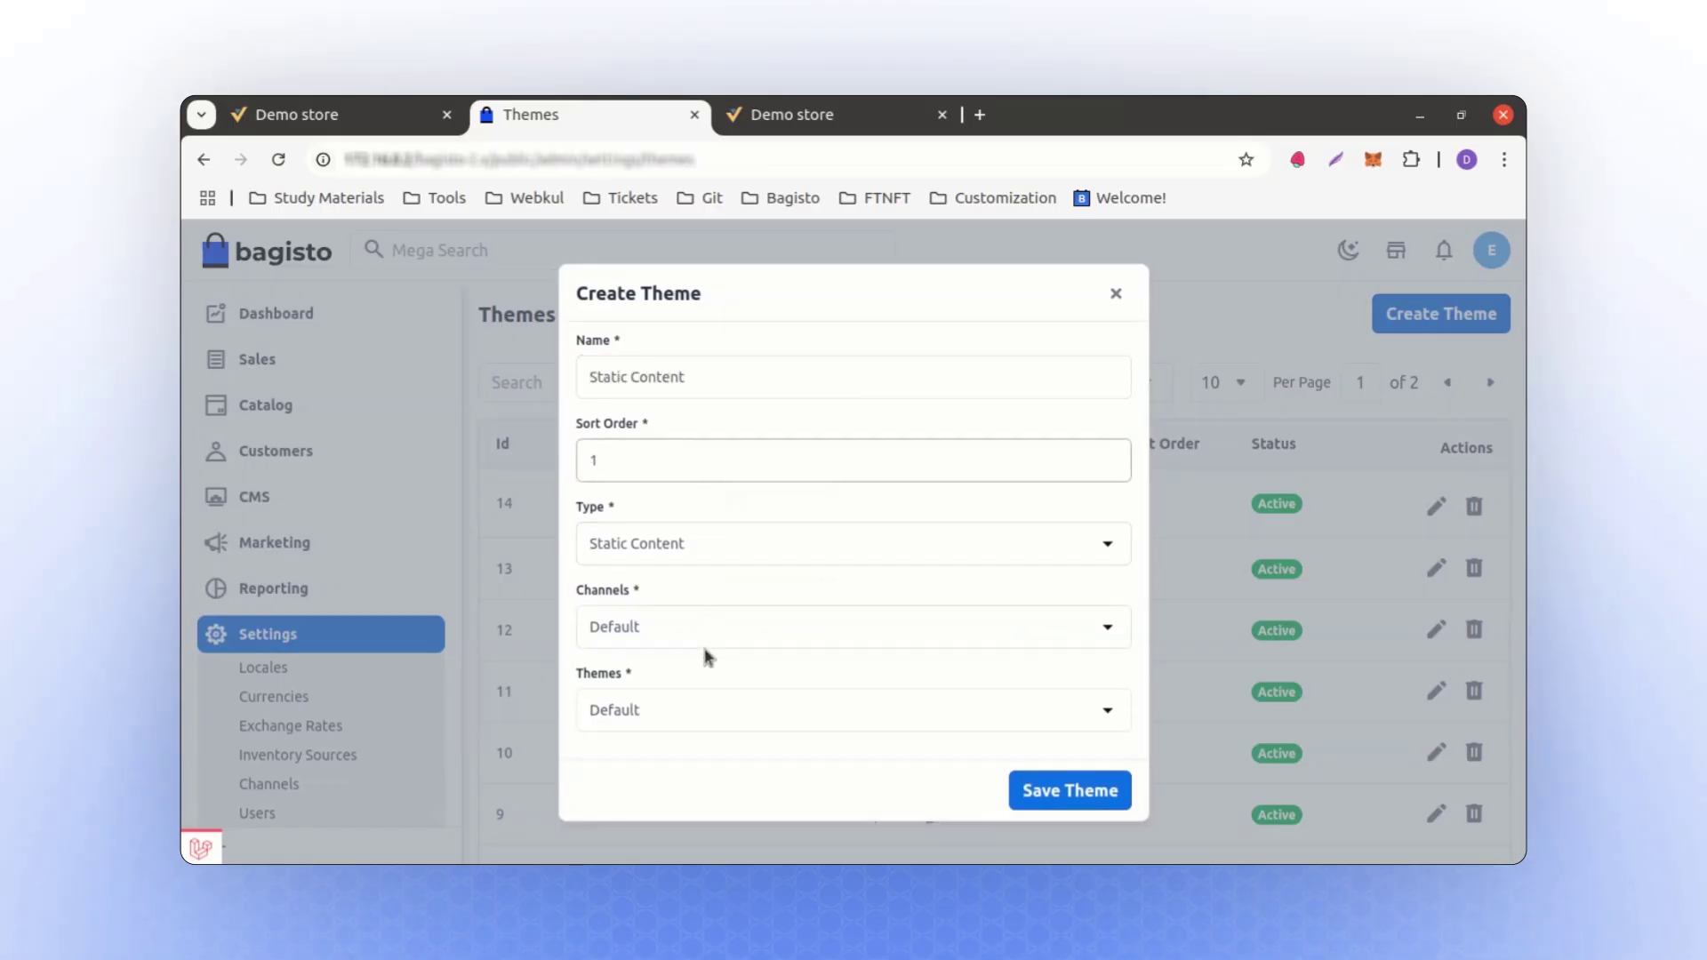
pyautogui.click(711, 715)
pyautogui.click(685, 770)
pyautogui.click(1045, 798)
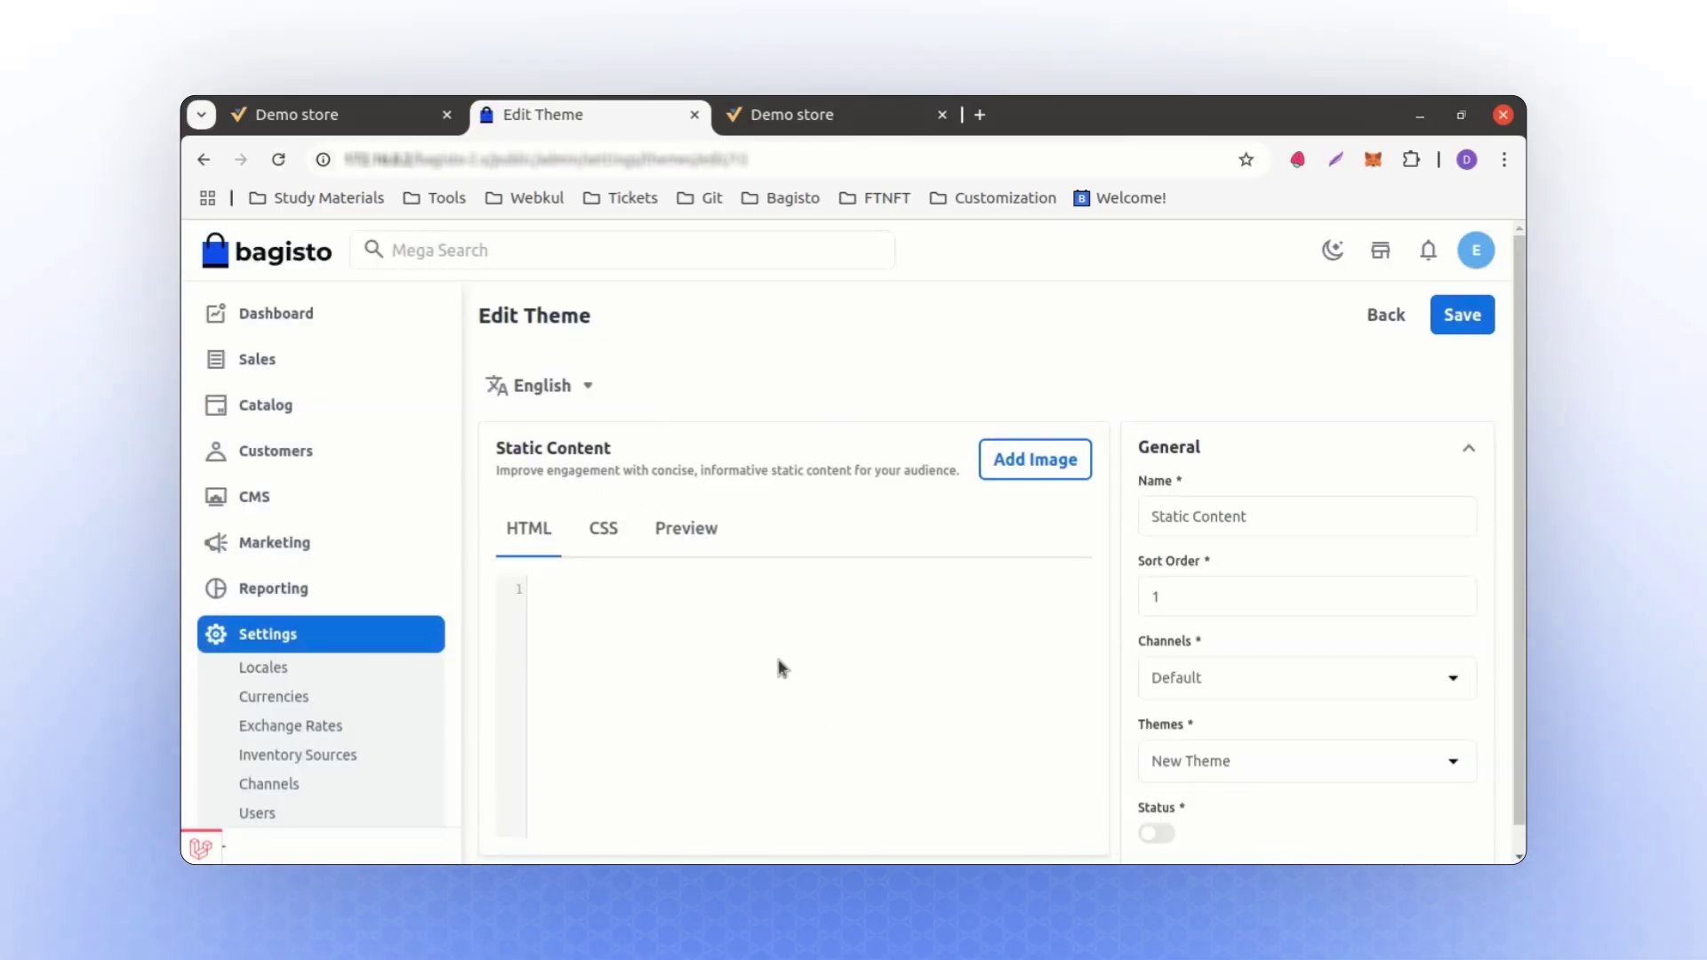
pyautogui.scroll(-1, 781, 668)
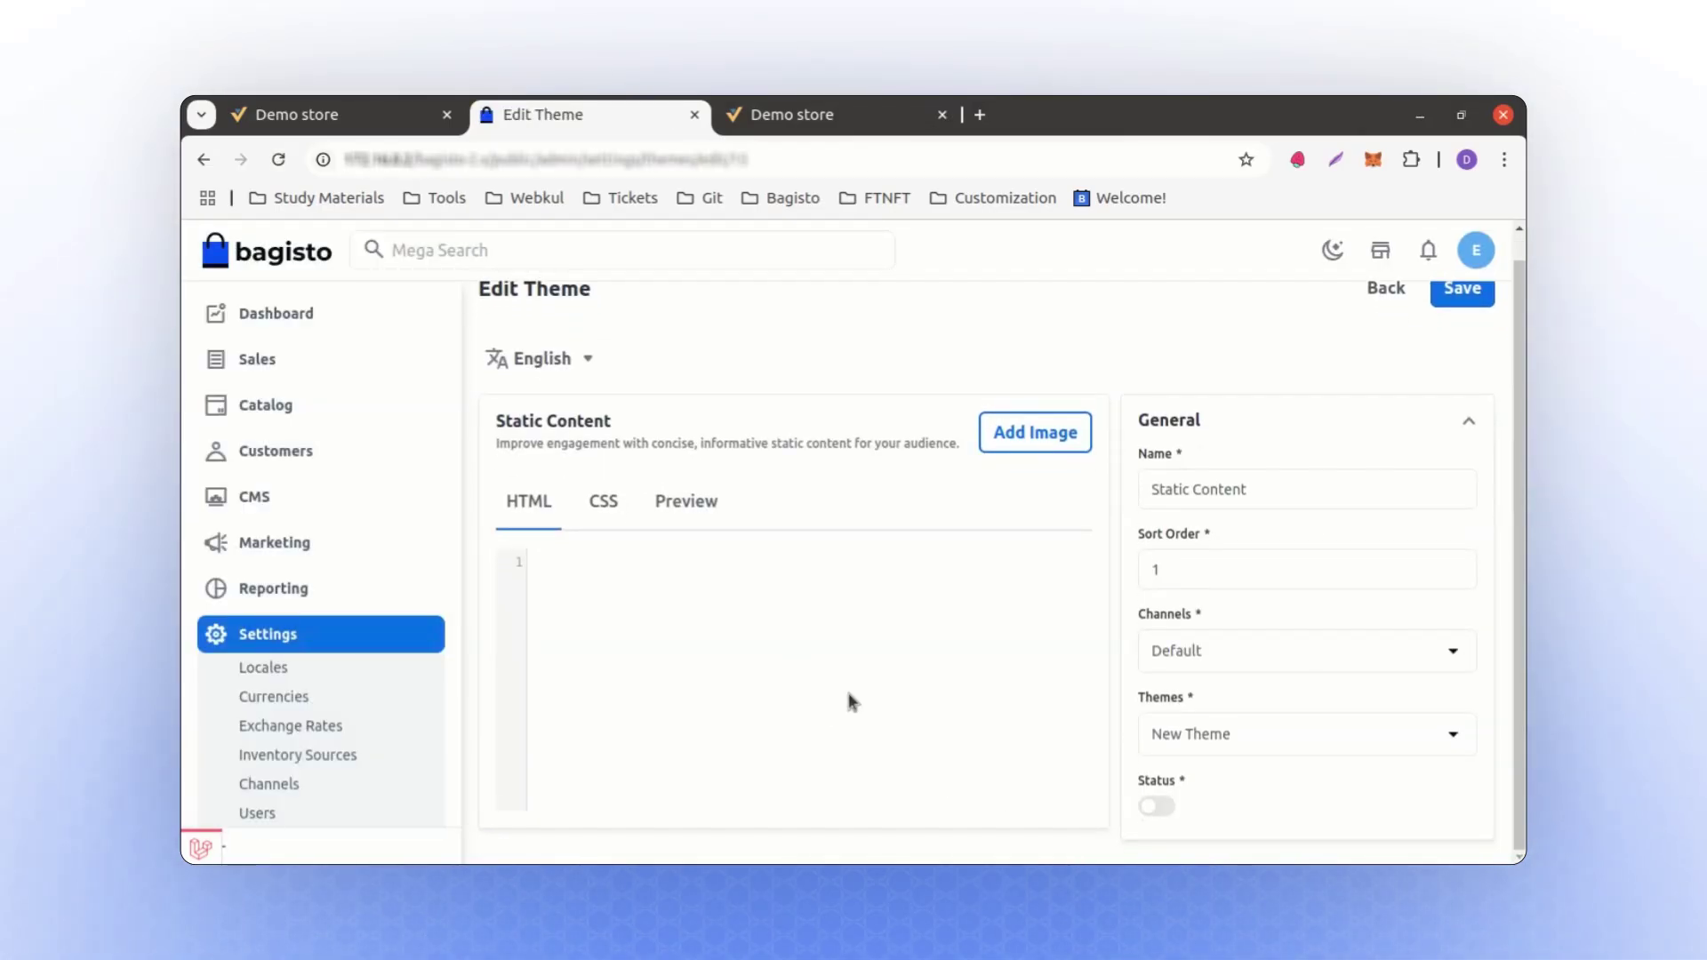
pyautogui.scroll(1, 845, 687)
# - Open the existing Bold Collections static content block for editing and select all its HTML
pyautogui.click(204, 160)
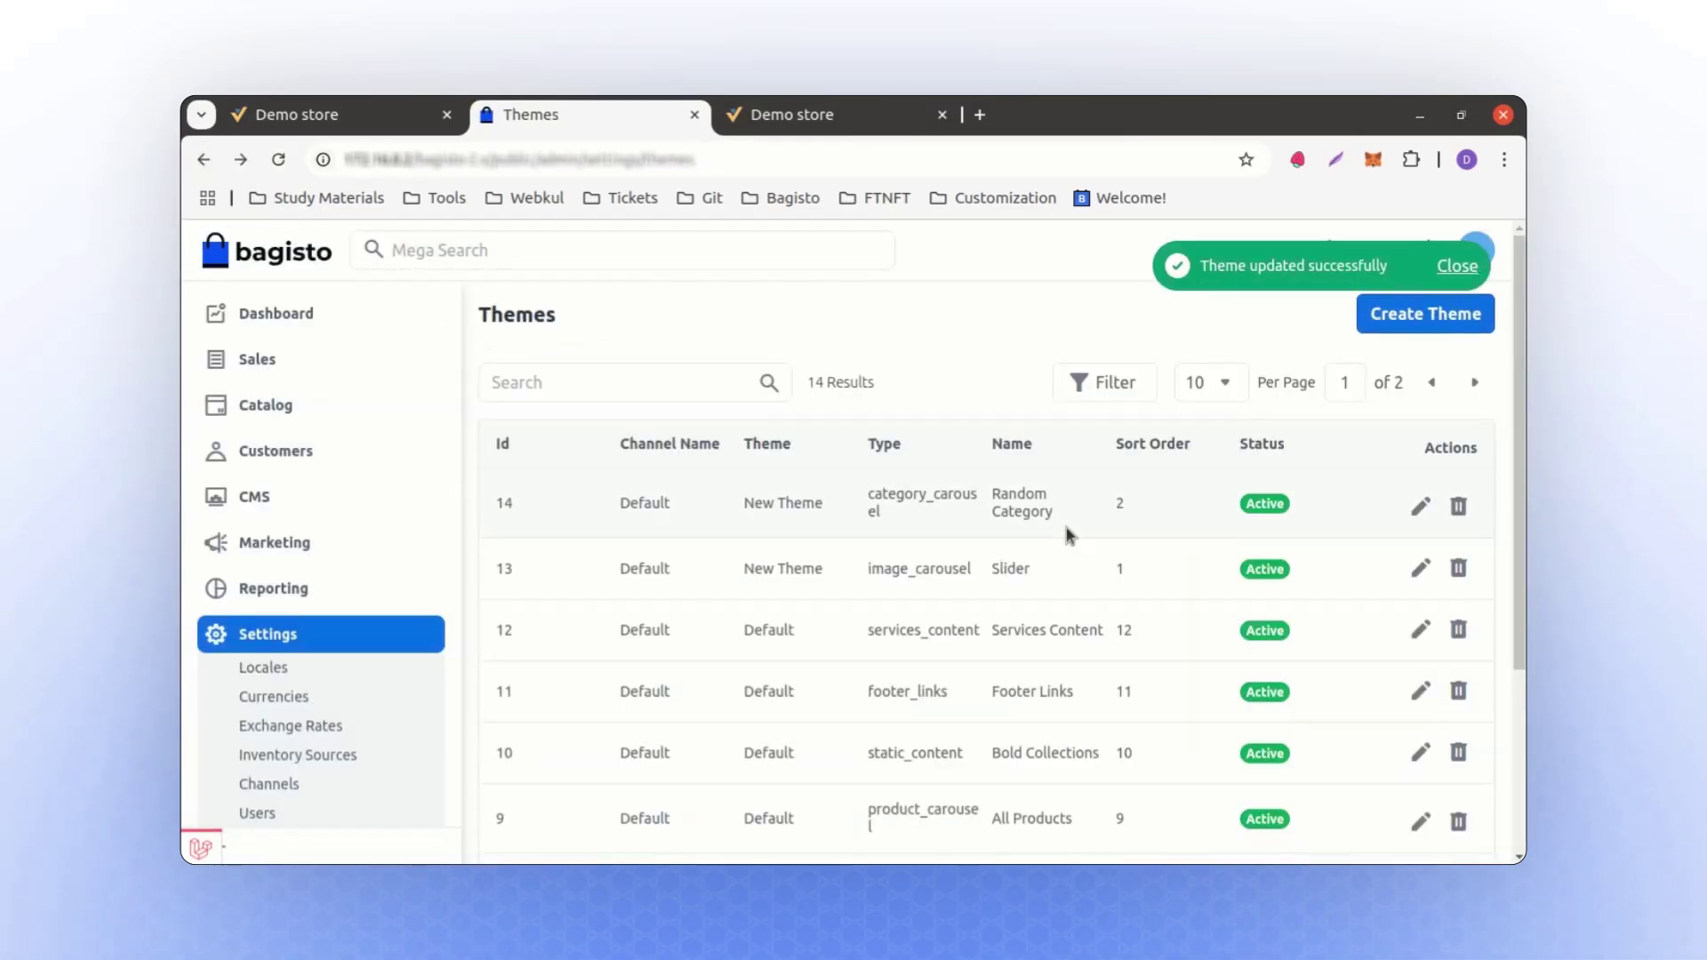
pyautogui.scroll(-2, 1067, 623)
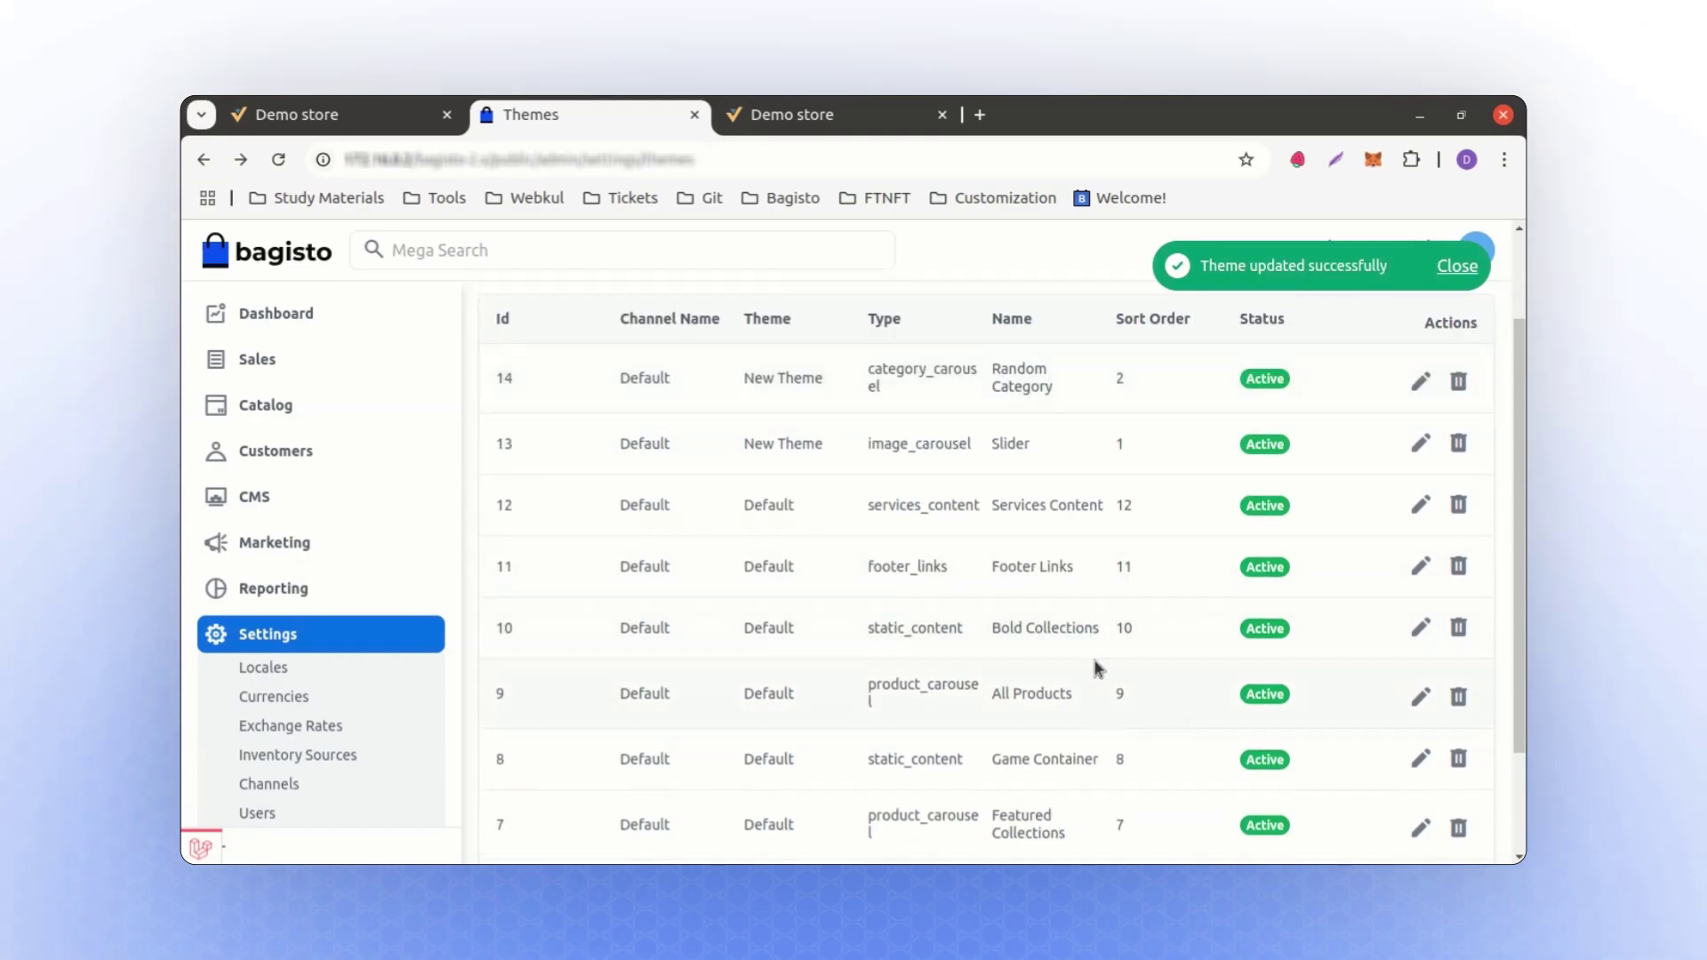
pyautogui.doubleClick(915, 634)
pyautogui.click(1420, 628)
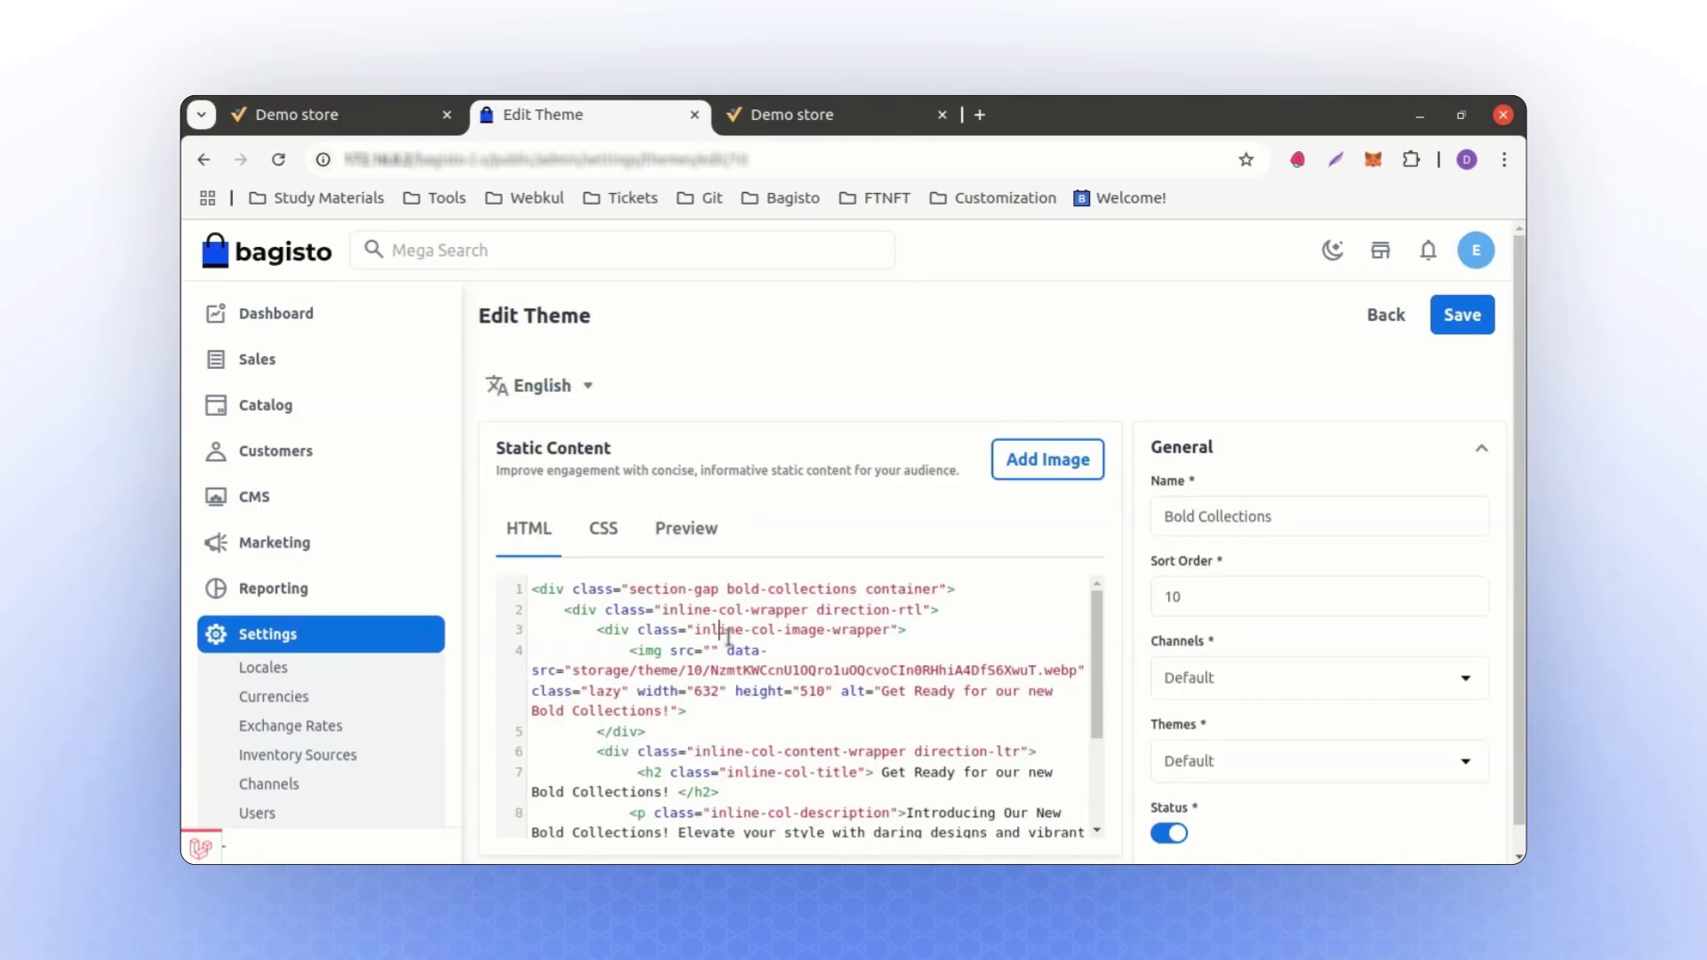
pyautogui.hotkey('ctrl', 'a')
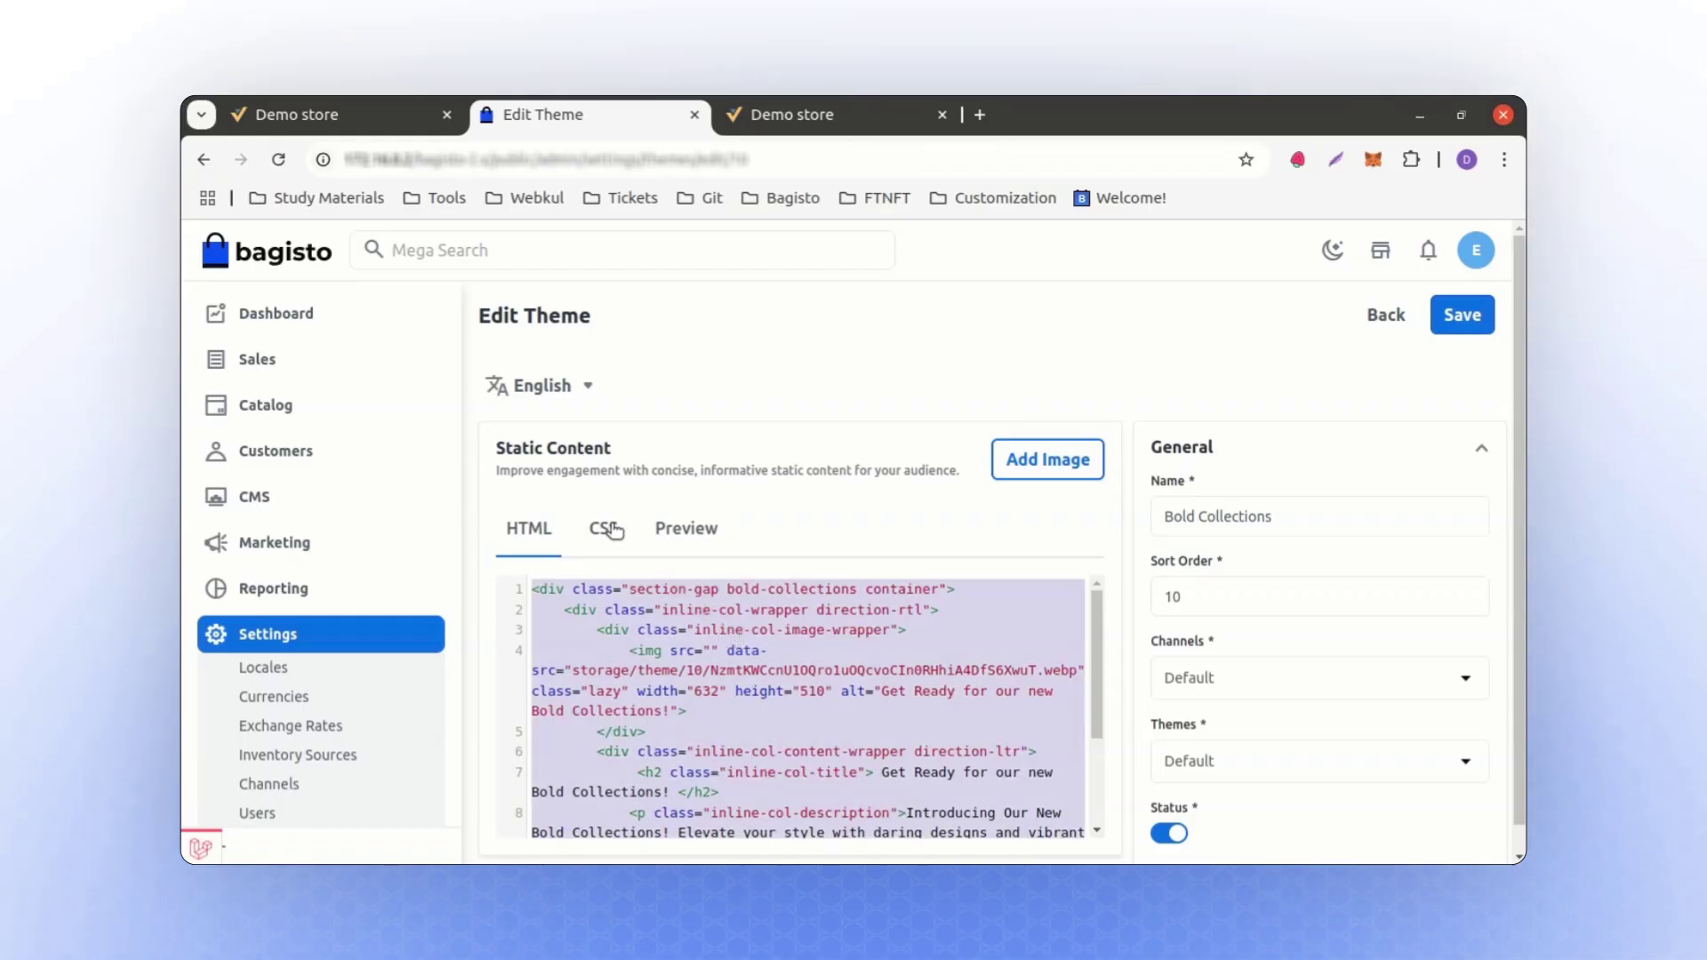
# - Review the Bold Collections block's CSS and Preview, then return to its HTML code
pyautogui.click(607, 529)
pyautogui.scroll(-7, 697, 641)
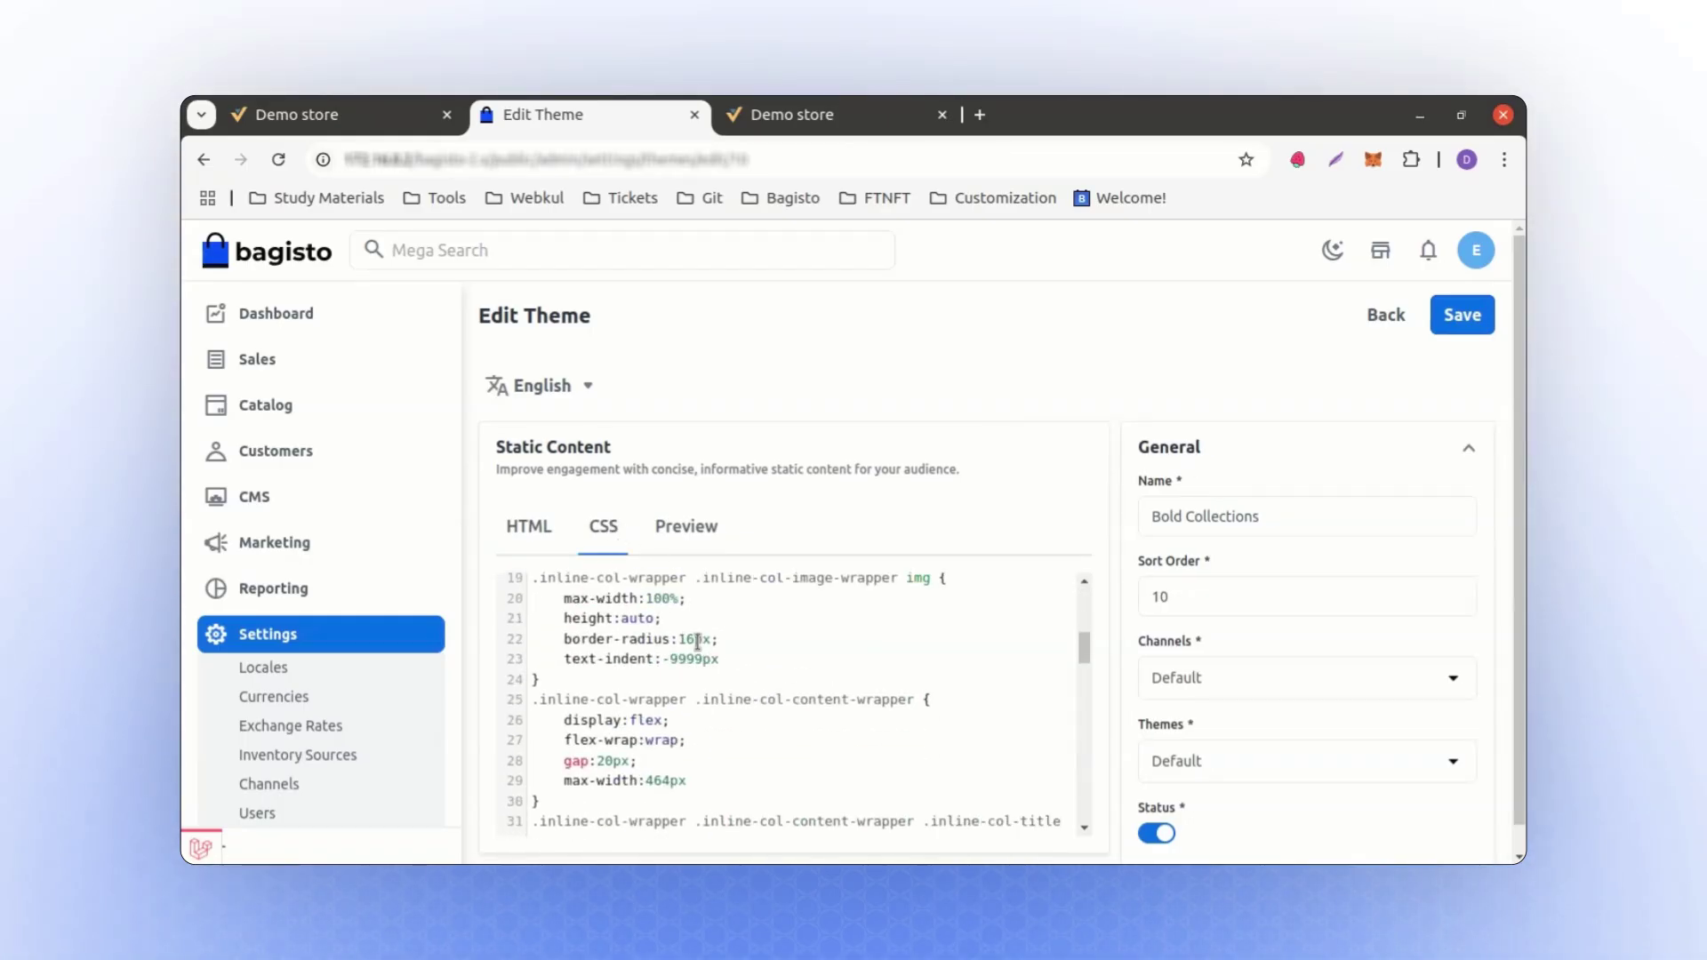
pyautogui.scroll(-4, 693, 640)
pyautogui.click(686, 525)
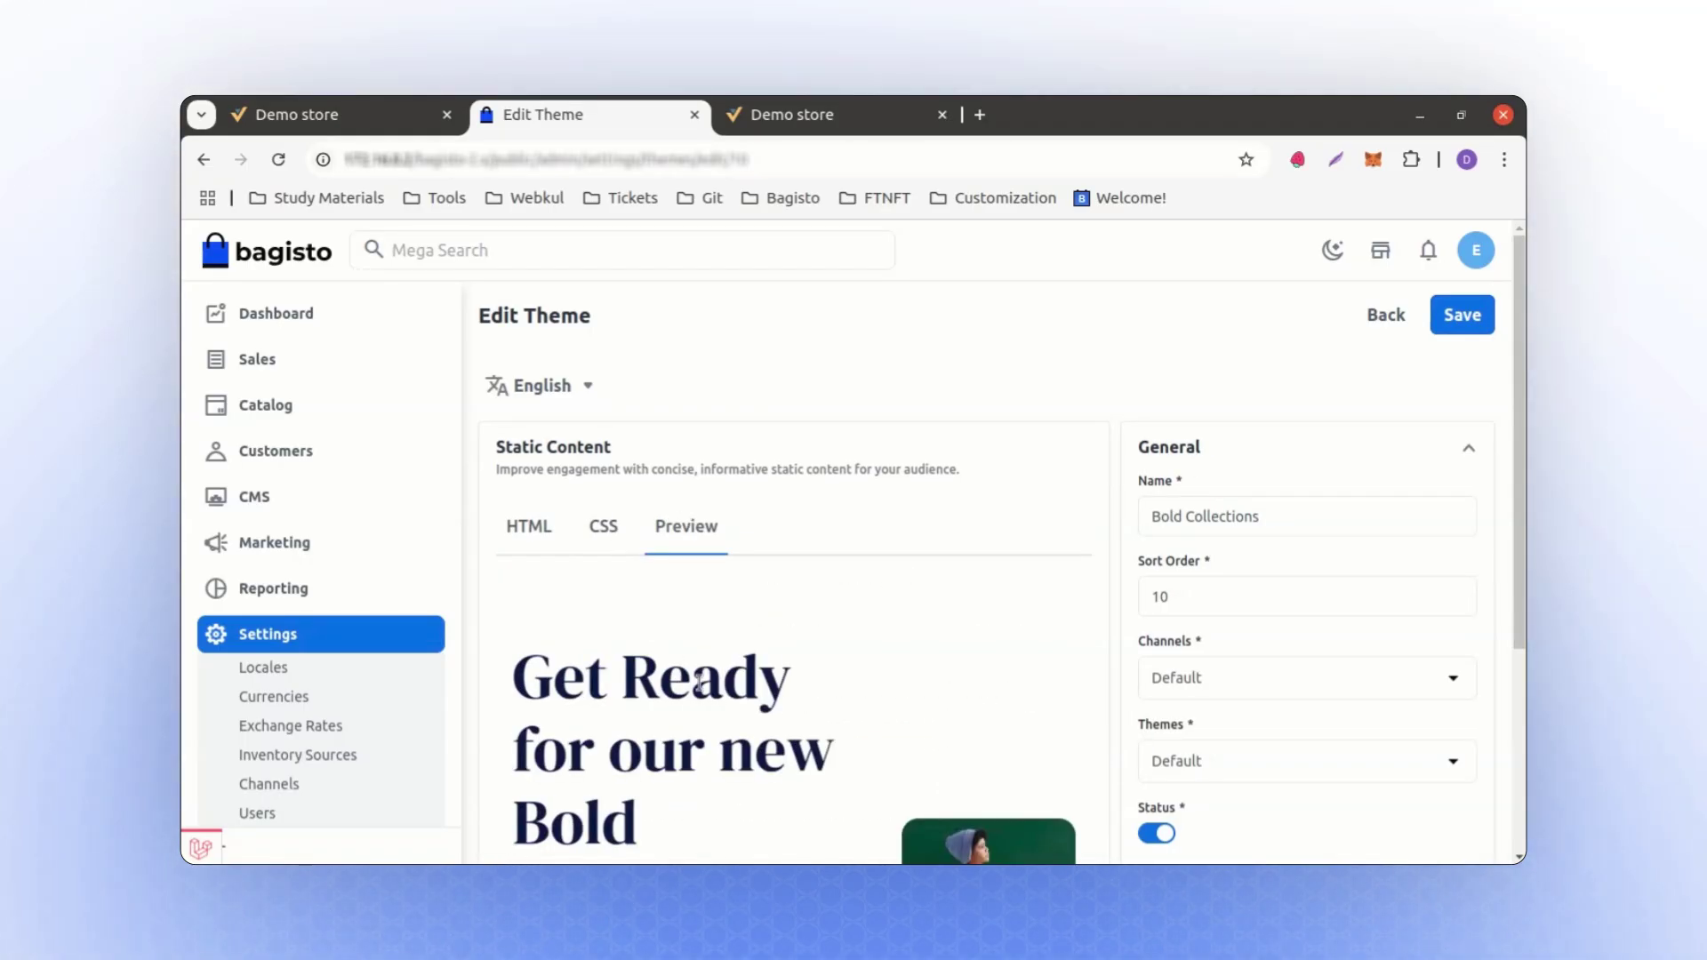
pyautogui.scroll(-4, 658, 578)
pyautogui.scroll(4, 622, 627)
pyautogui.click(528, 546)
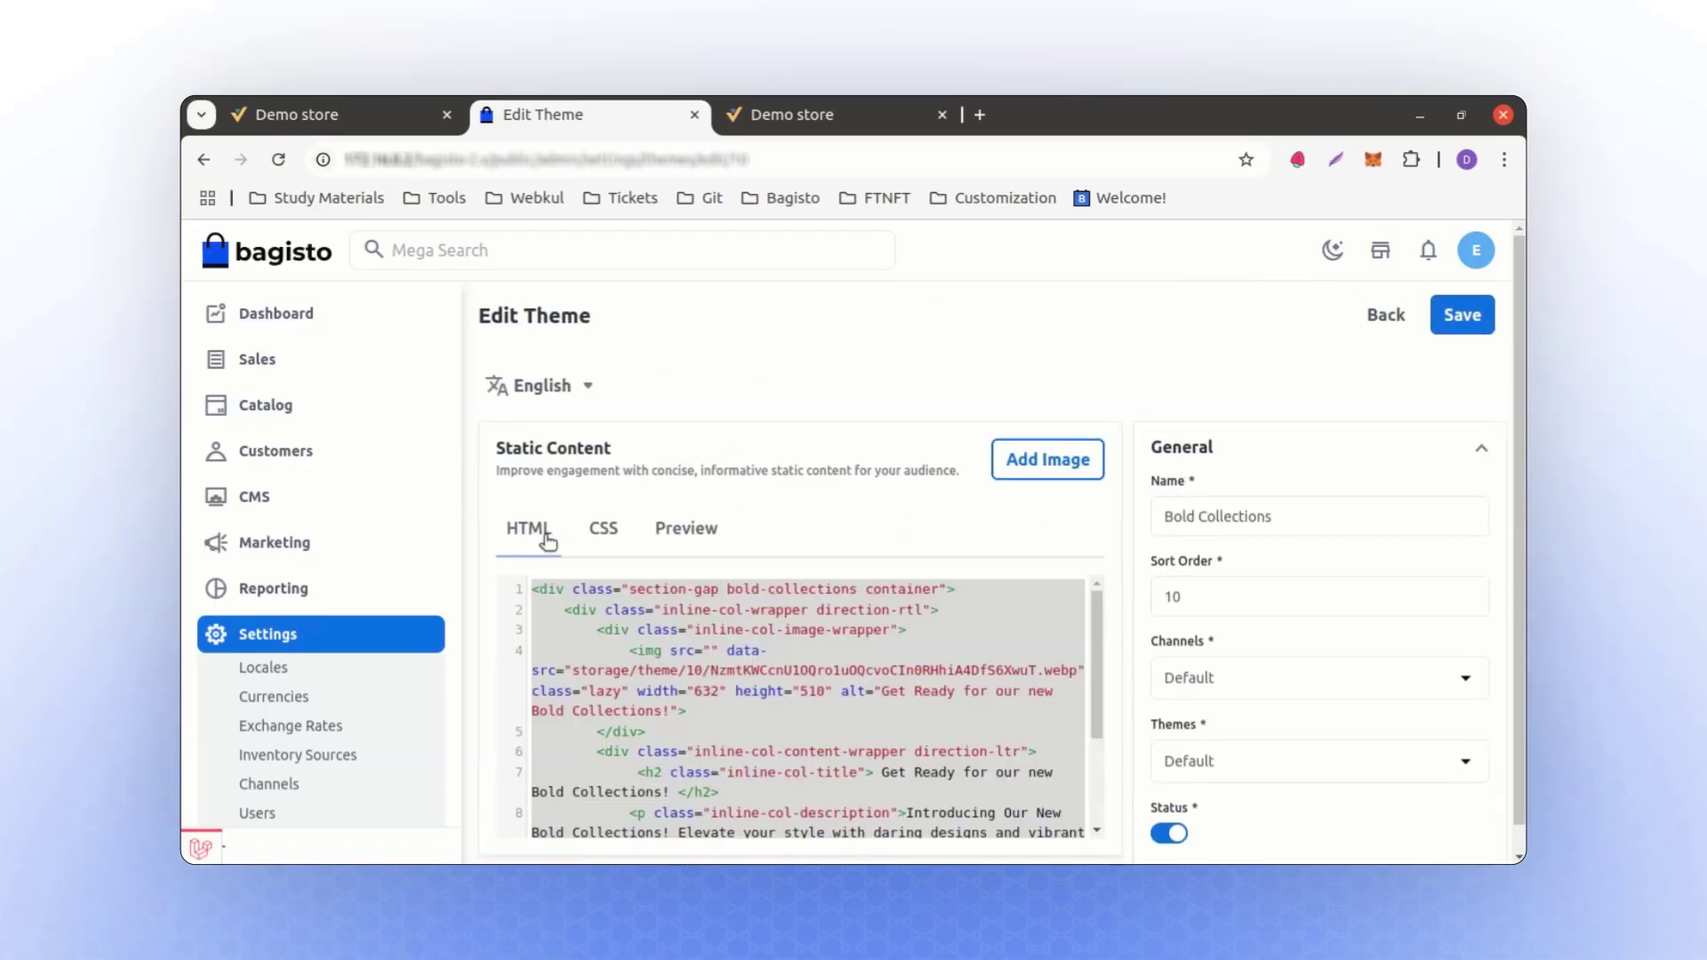
pyautogui.scroll(-3, 746, 629)
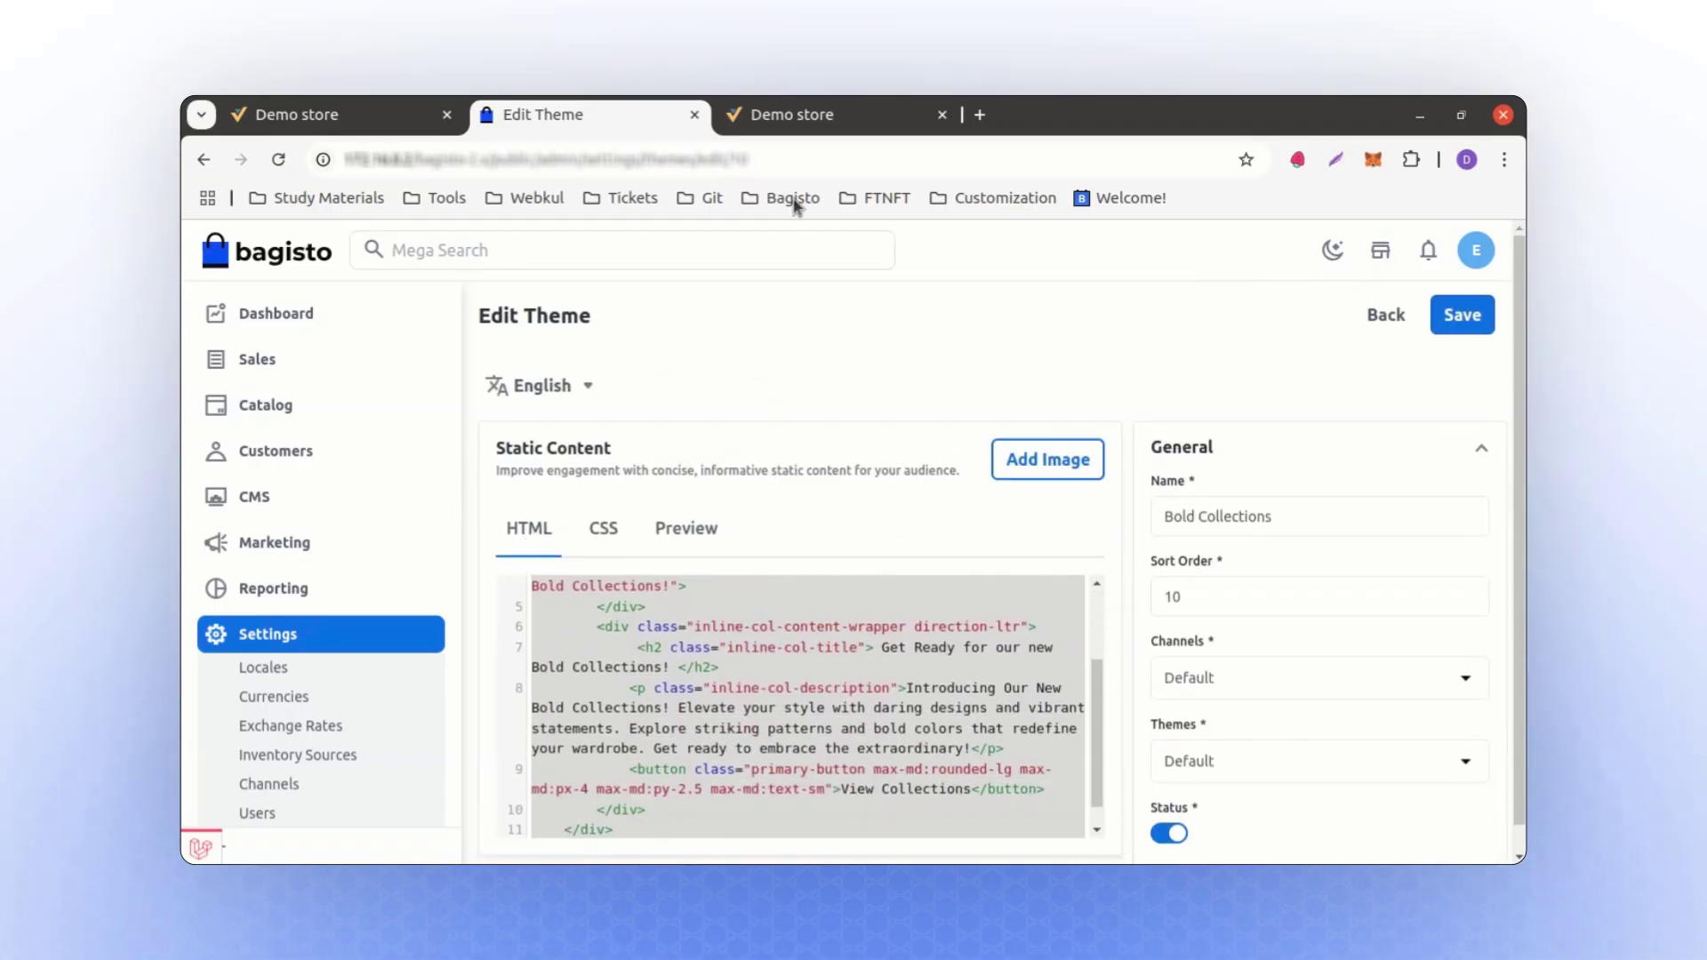
# - Create a static content section named 'Static', sort order 3, for New Theme, and save it
pyautogui.scroll(-1, 480, 569)
pyautogui.click(1460, 288)
pyautogui.click(1441, 295)
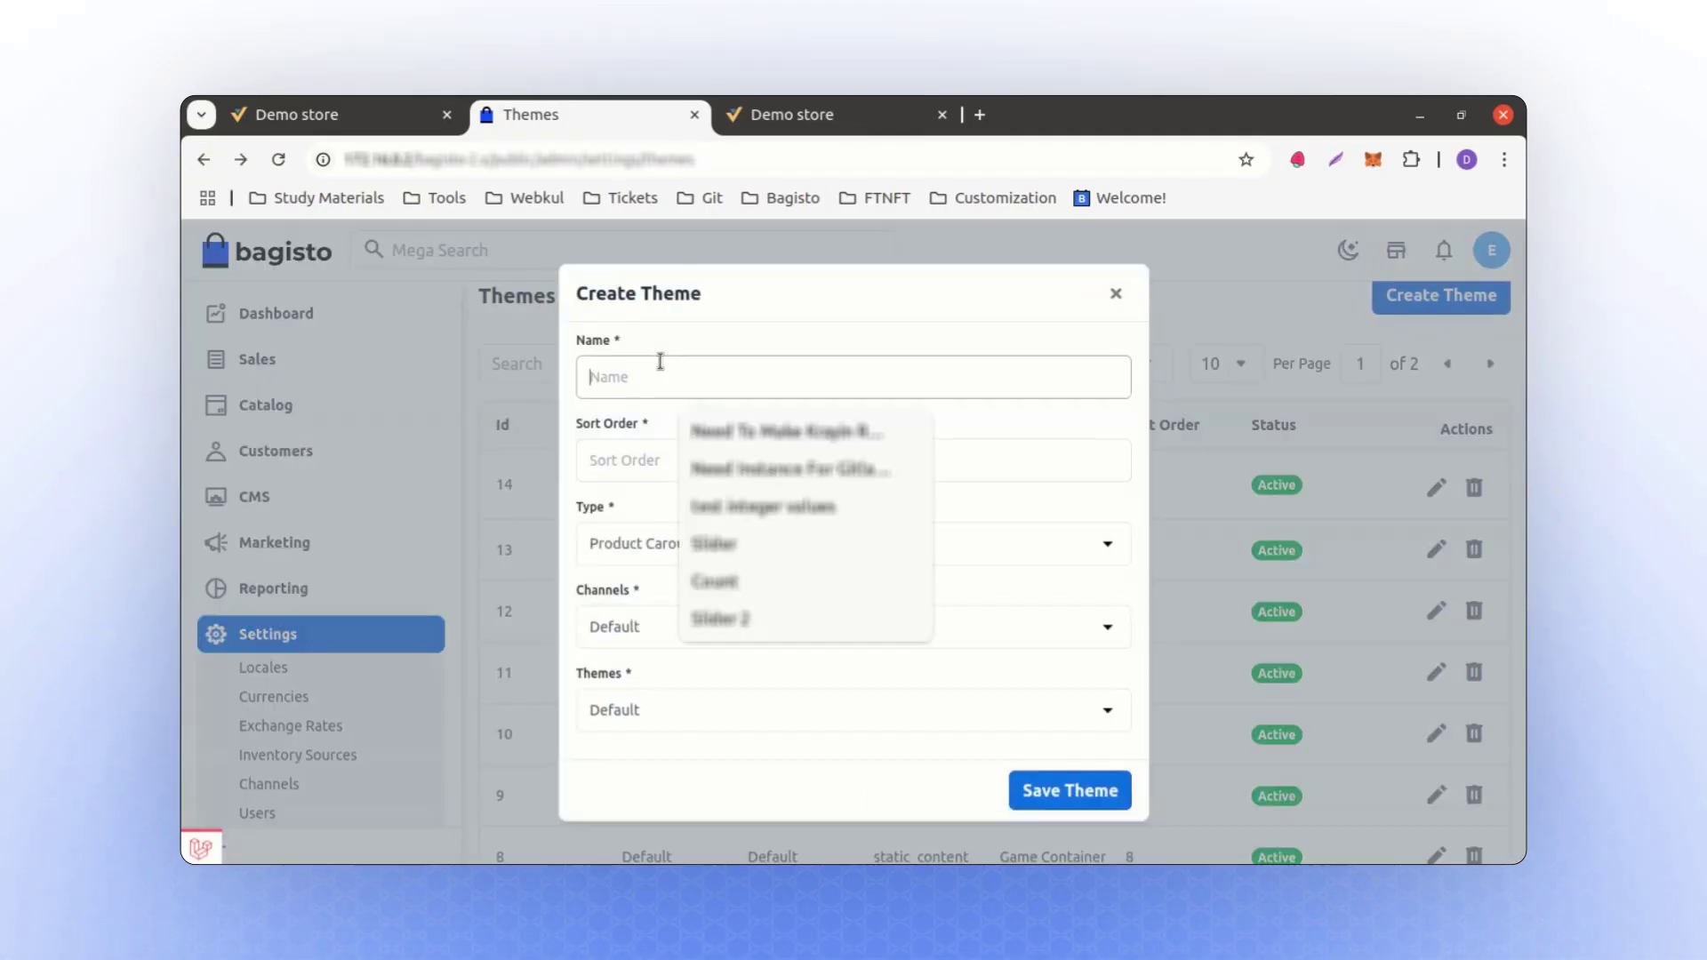
pyautogui.write('Static')
pyautogui.click(687, 468)
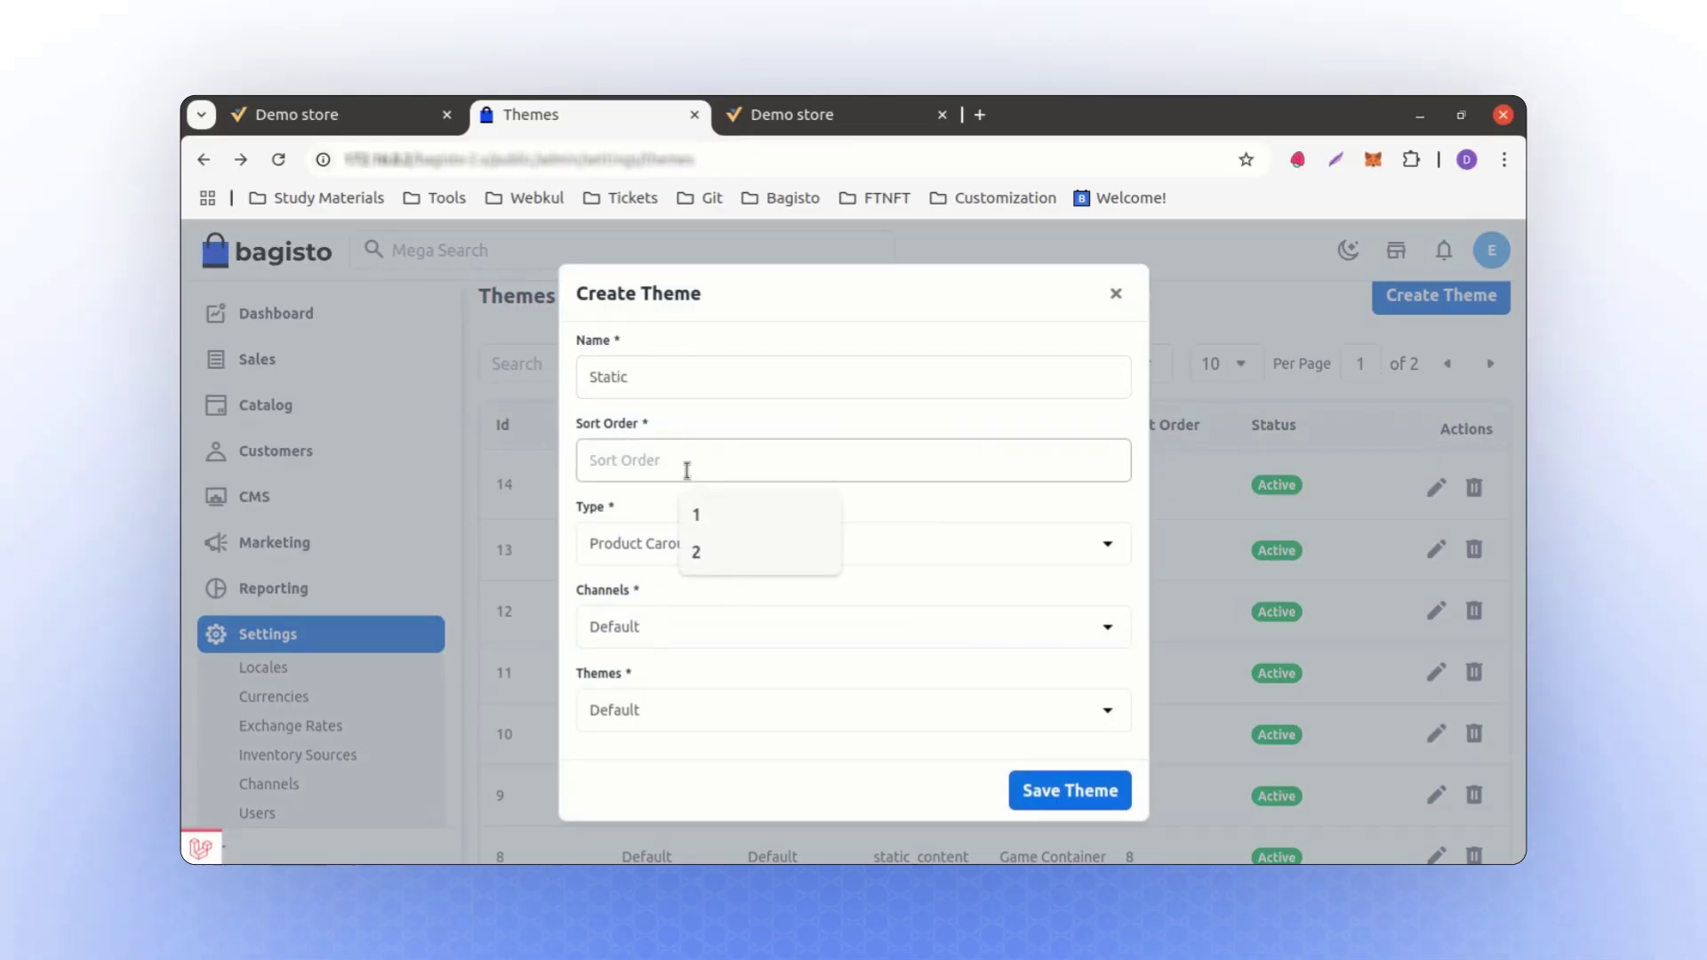
pyautogui.write('3')
pyautogui.click(650, 555)
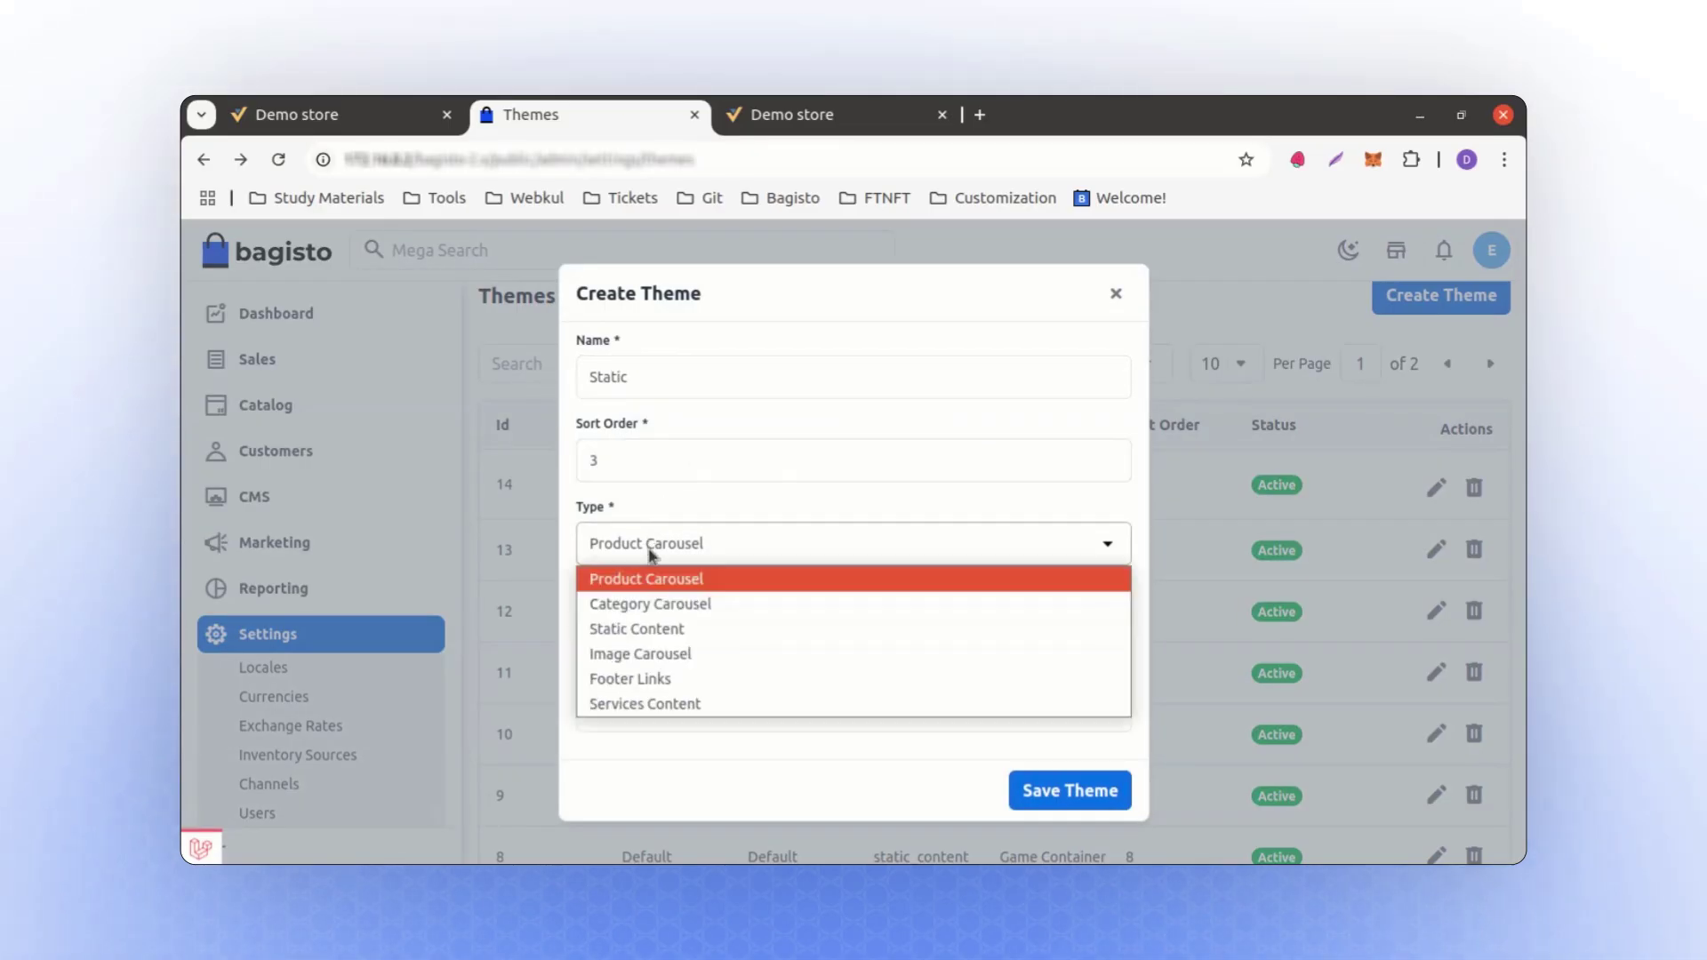
pyautogui.click(647, 633)
pyautogui.click(653, 710)
pyautogui.click(655, 766)
pyautogui.click(1025, 786)
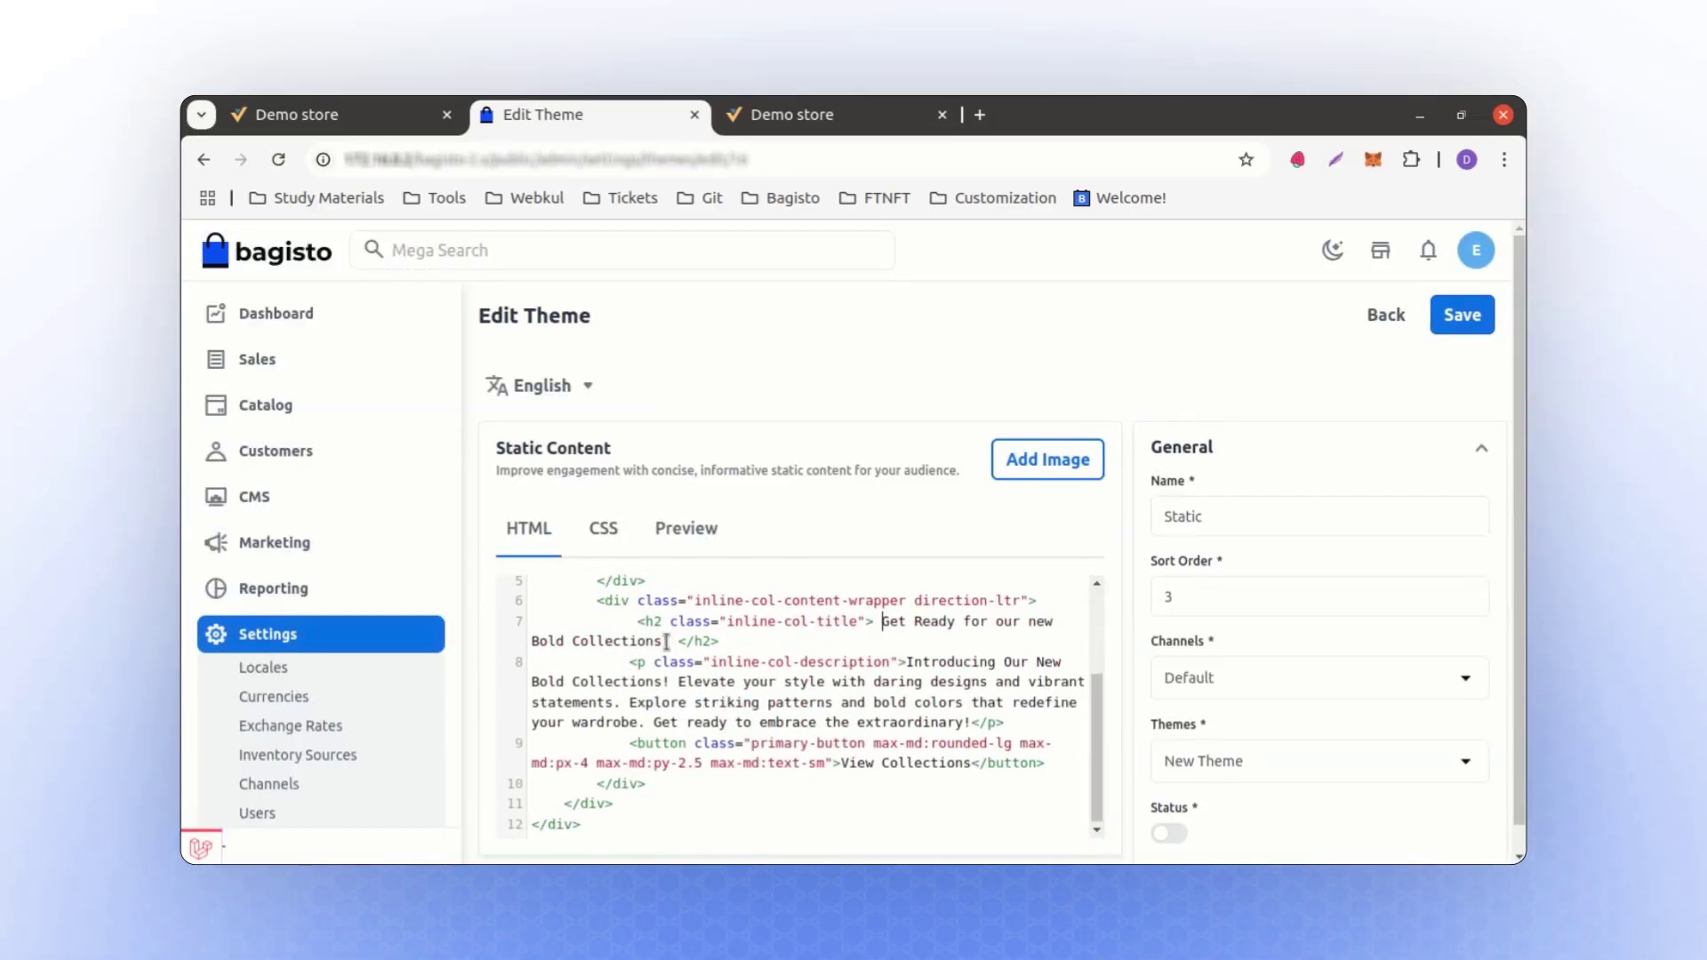
# - Replace the heading with 'This is our new theme collection', enable Status, and save the section
pyautogui.keyDown('shift'); pyautogui.click(667, 640); pyautogui.keyUp('shift')
pyautogui.press('BackSpace')
pyautogui.write('This is our new theme')
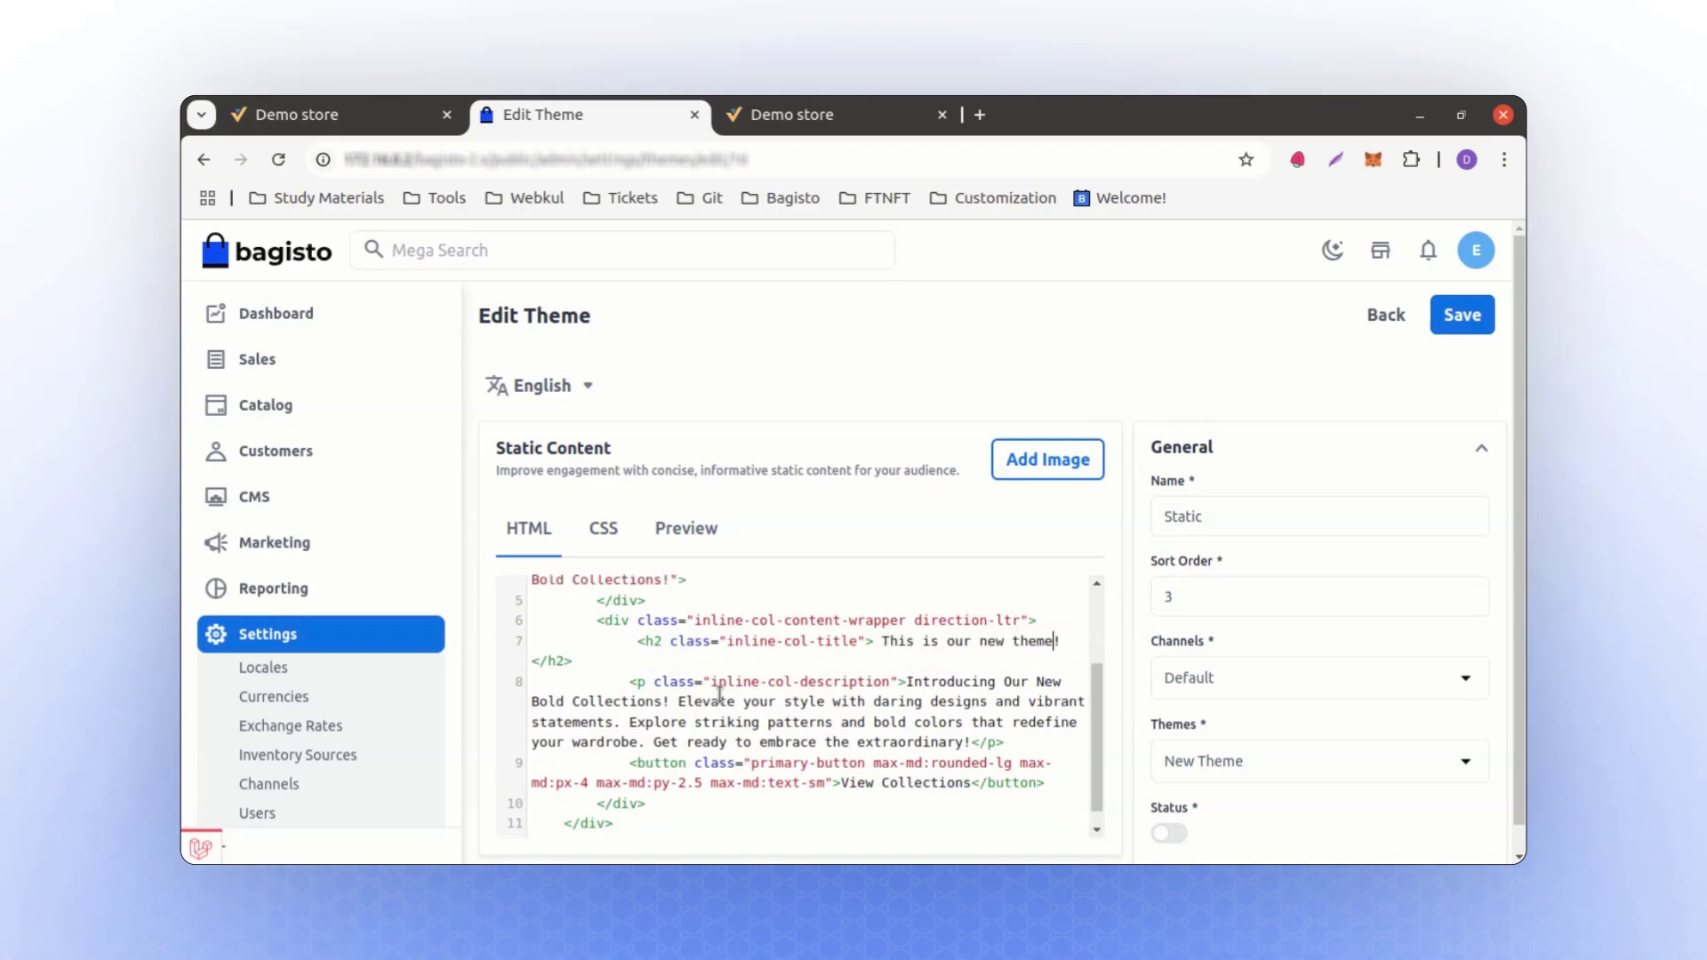
pyautogui.write(' collection')
pyautogui.scroll(3, 739, 699)
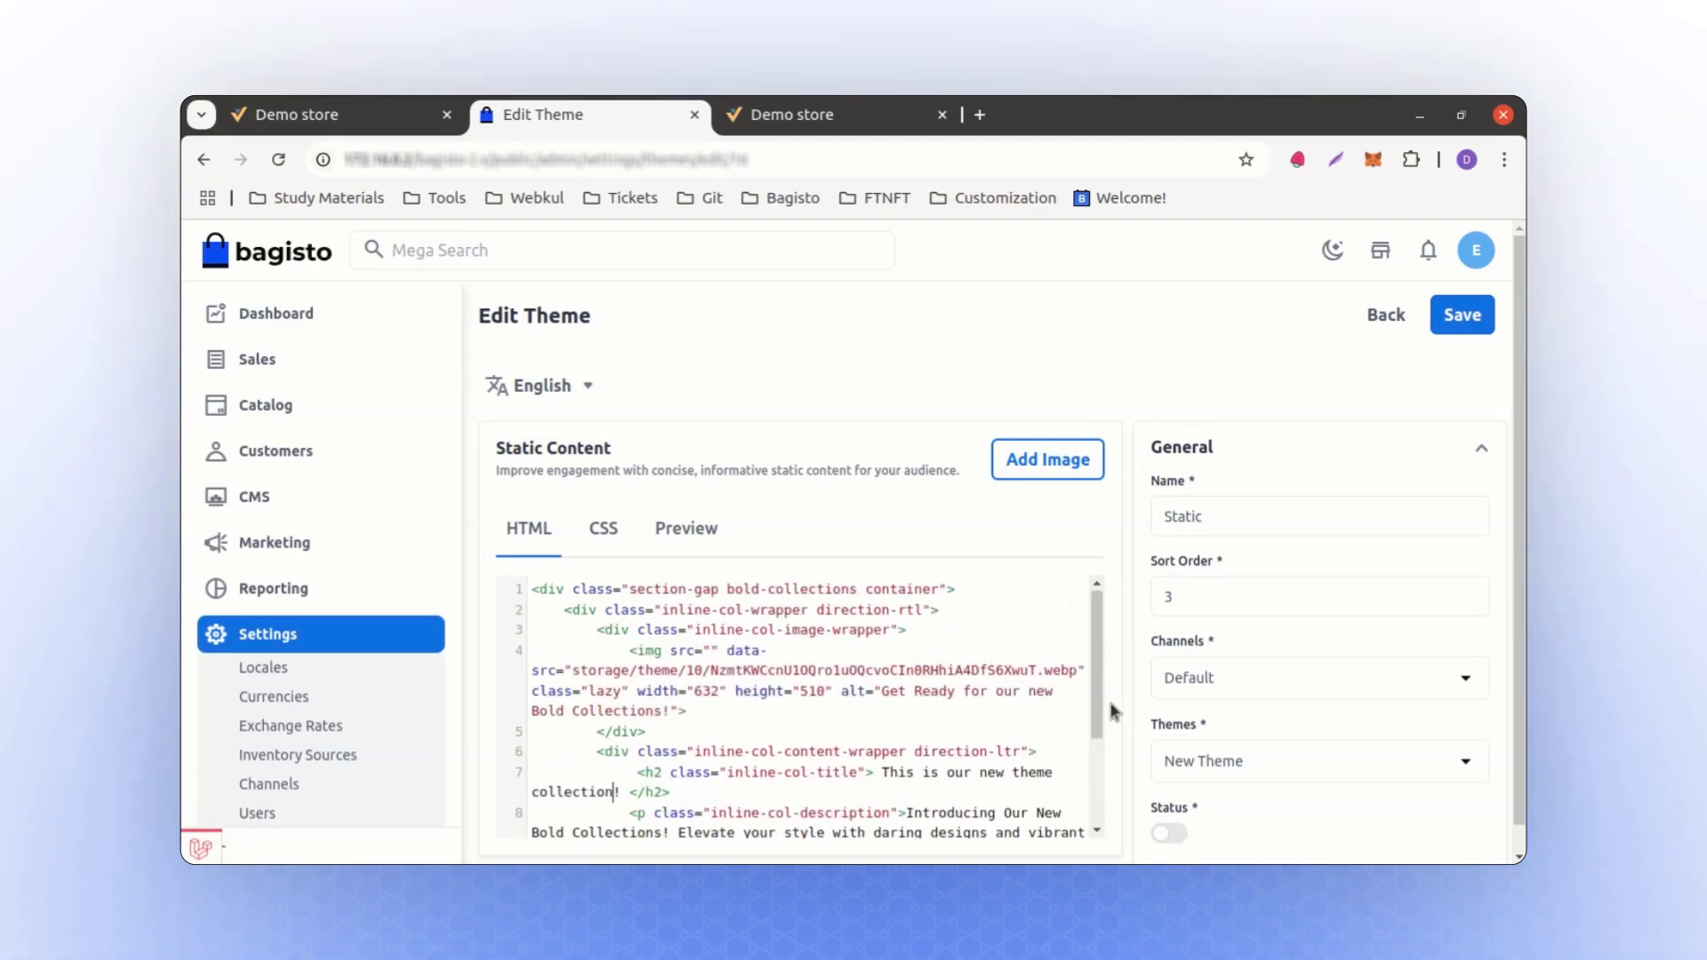
pyautogui.click(1170, 834)
pyautogui.scroll(-1, 1245, 764)
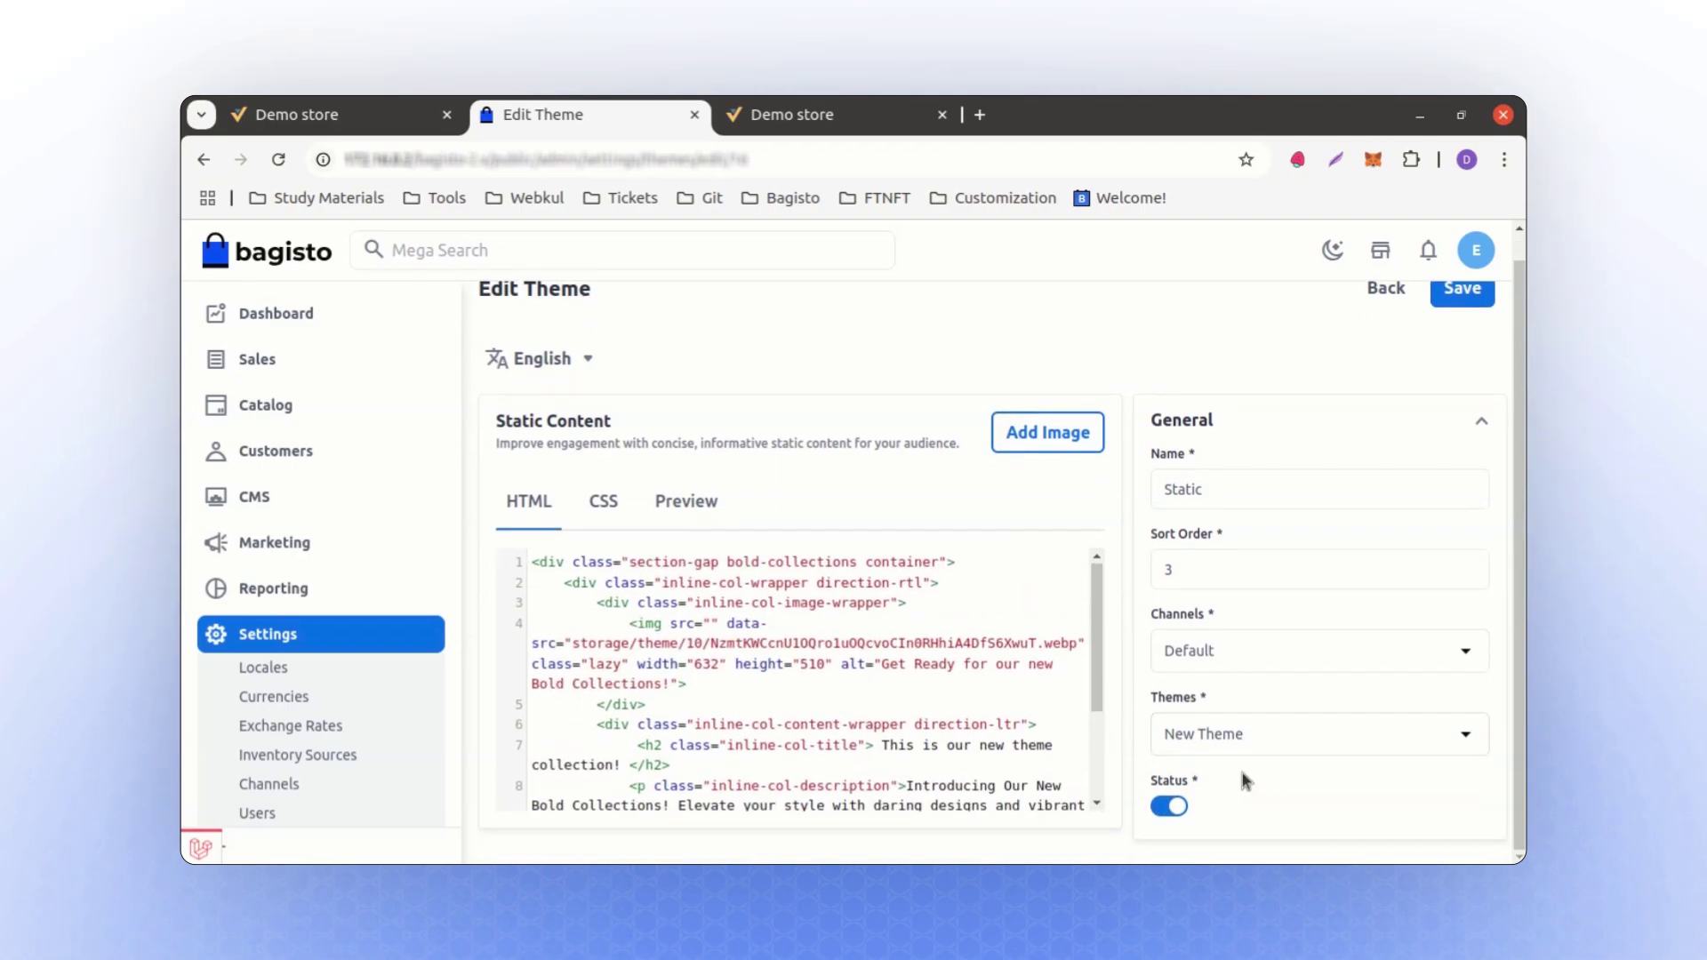
pyautogui.click(1467, 291)
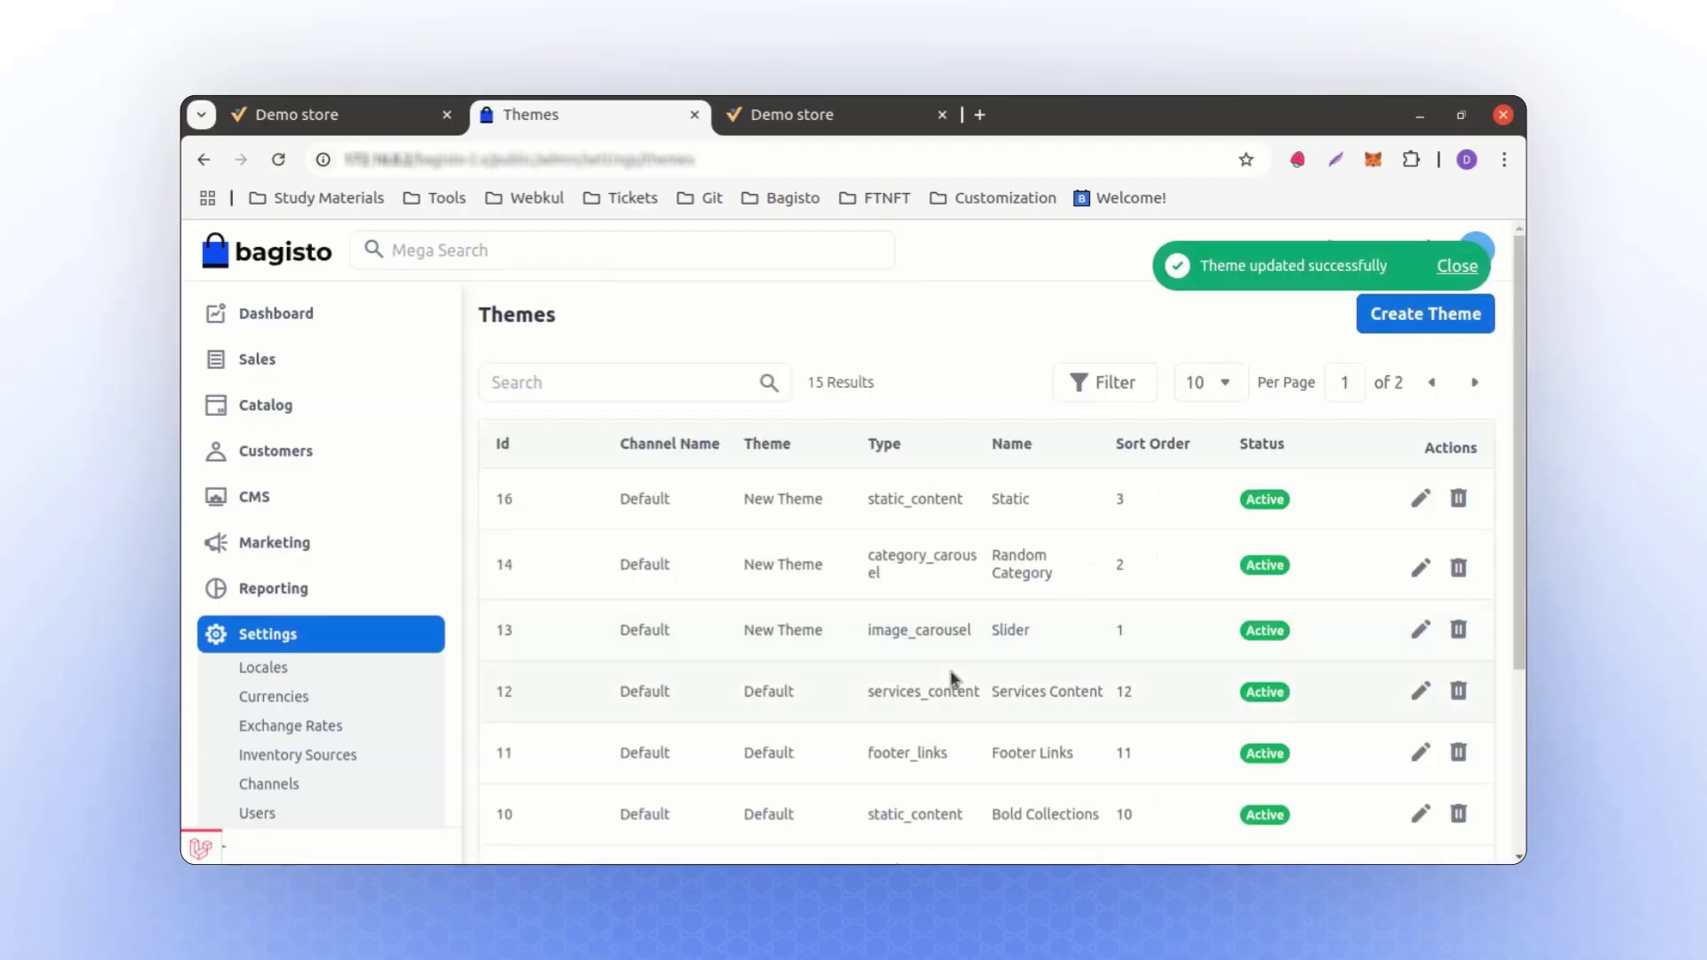
pyautogui.hotkey('ctrl', 'Tab')
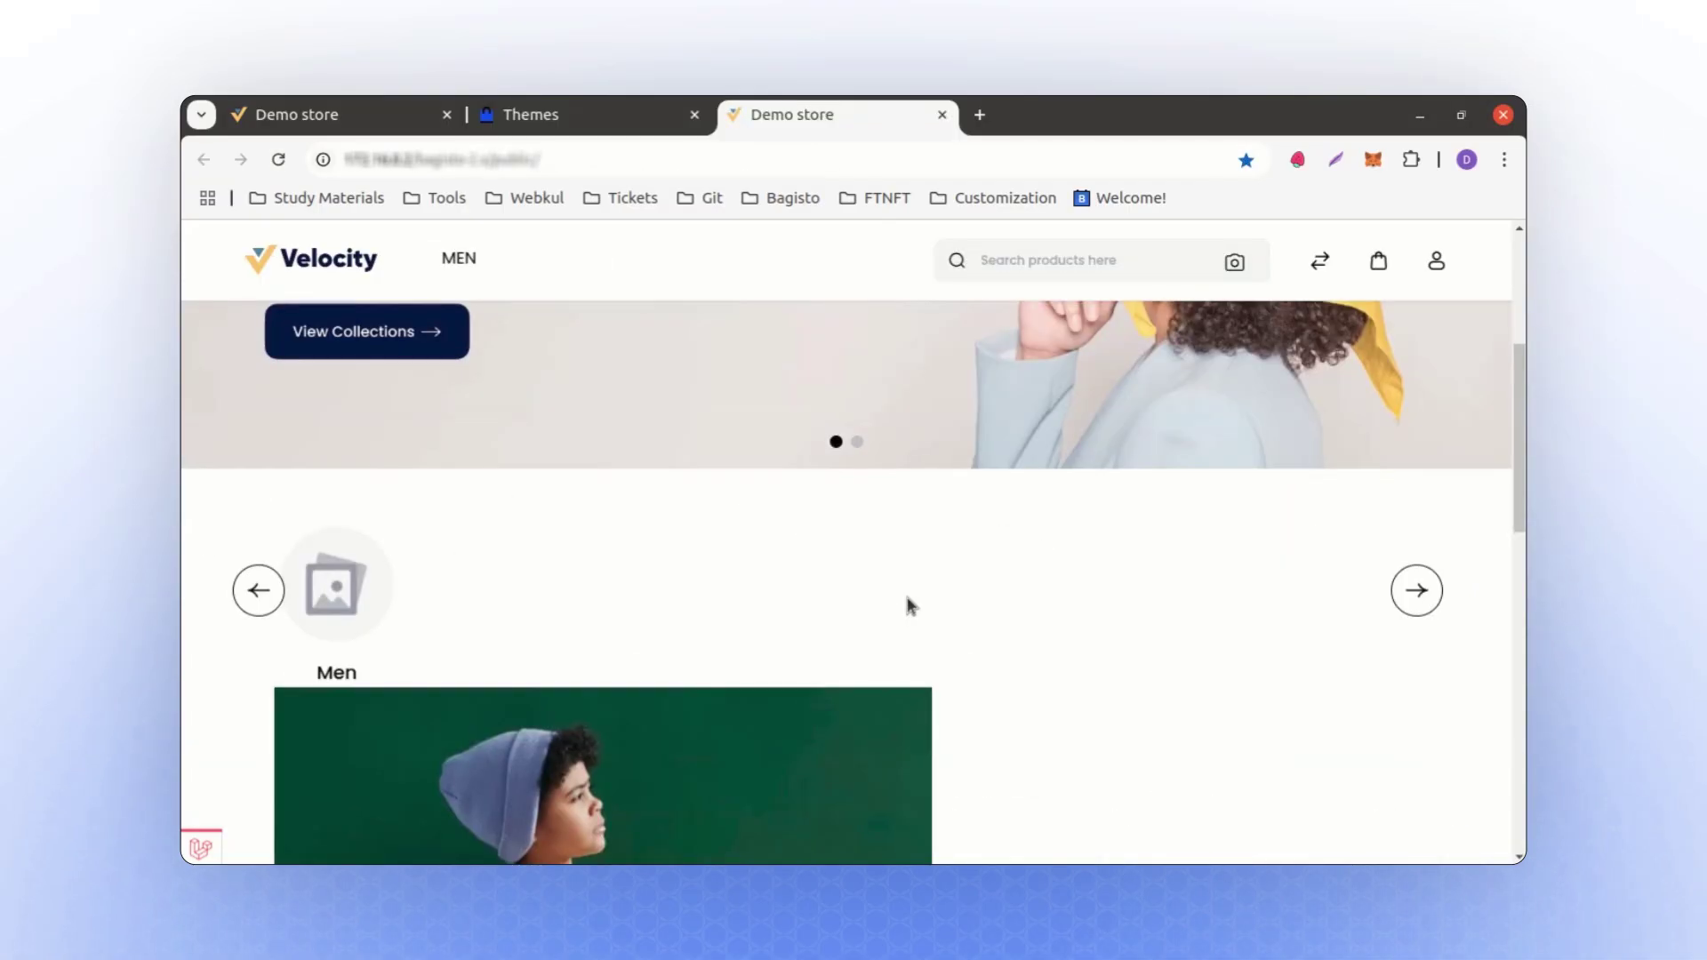
# - Re-save the Static section and confirm the storefront shows the 'This is our new theme collection!' heading
pyautogui.scroll(-3, 907, 598)
pyautogui.scroll(-4, 897, 601)
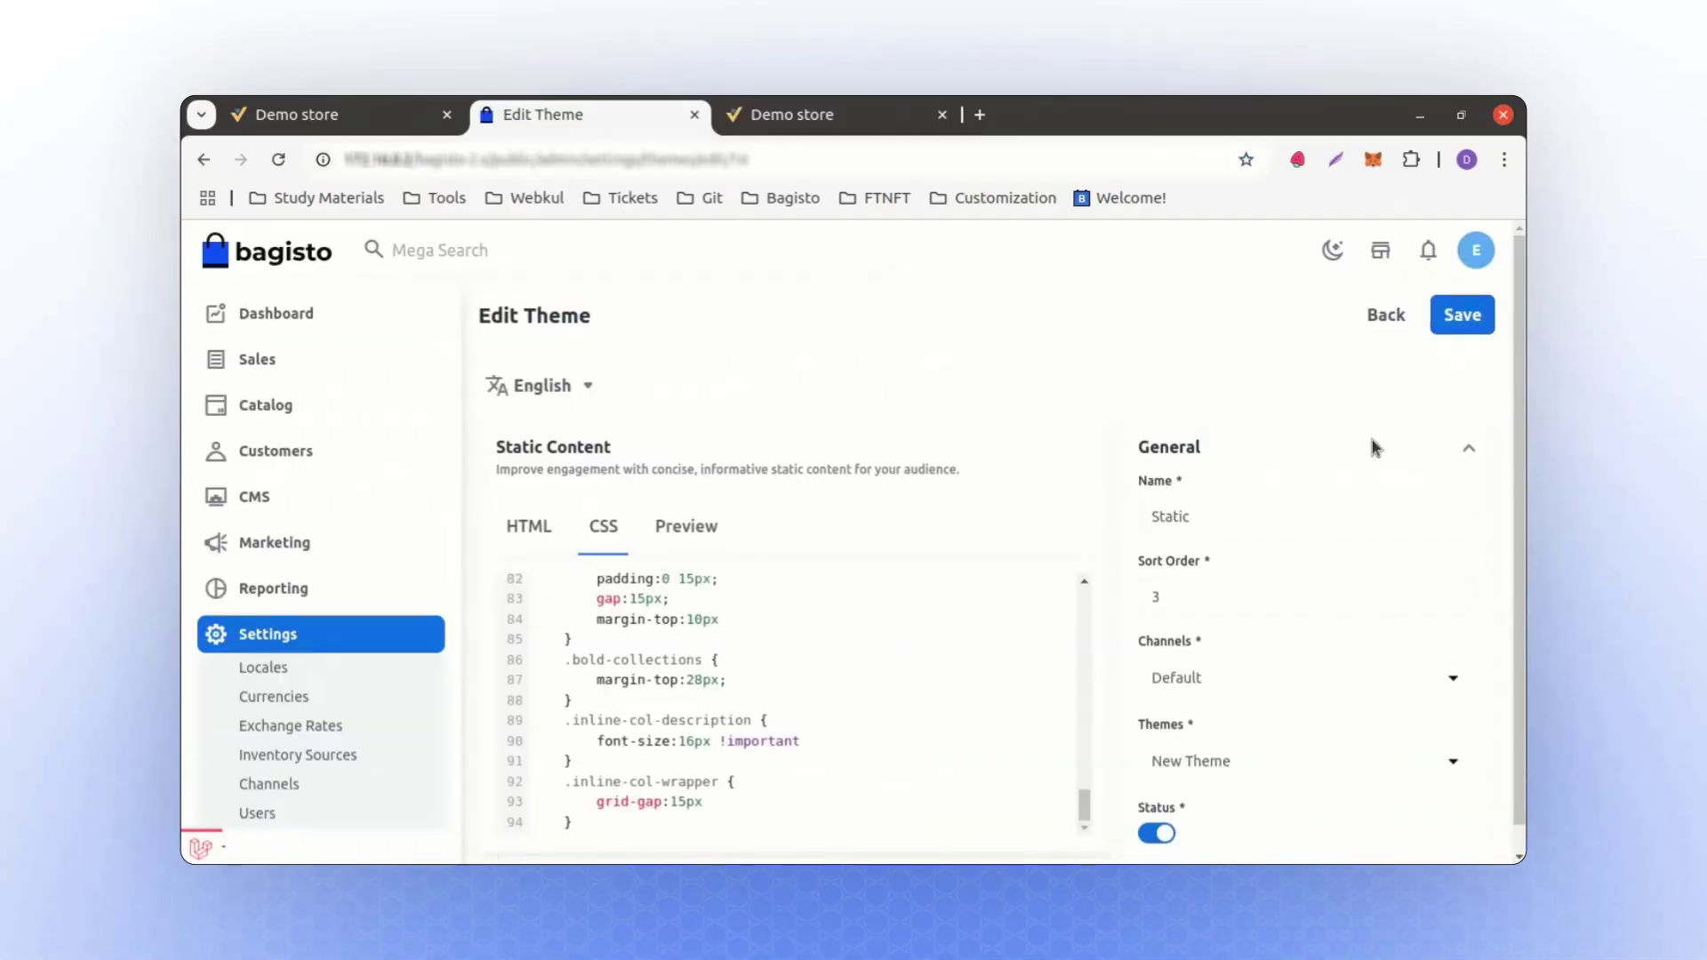
pyautogui.click(1458, 320)
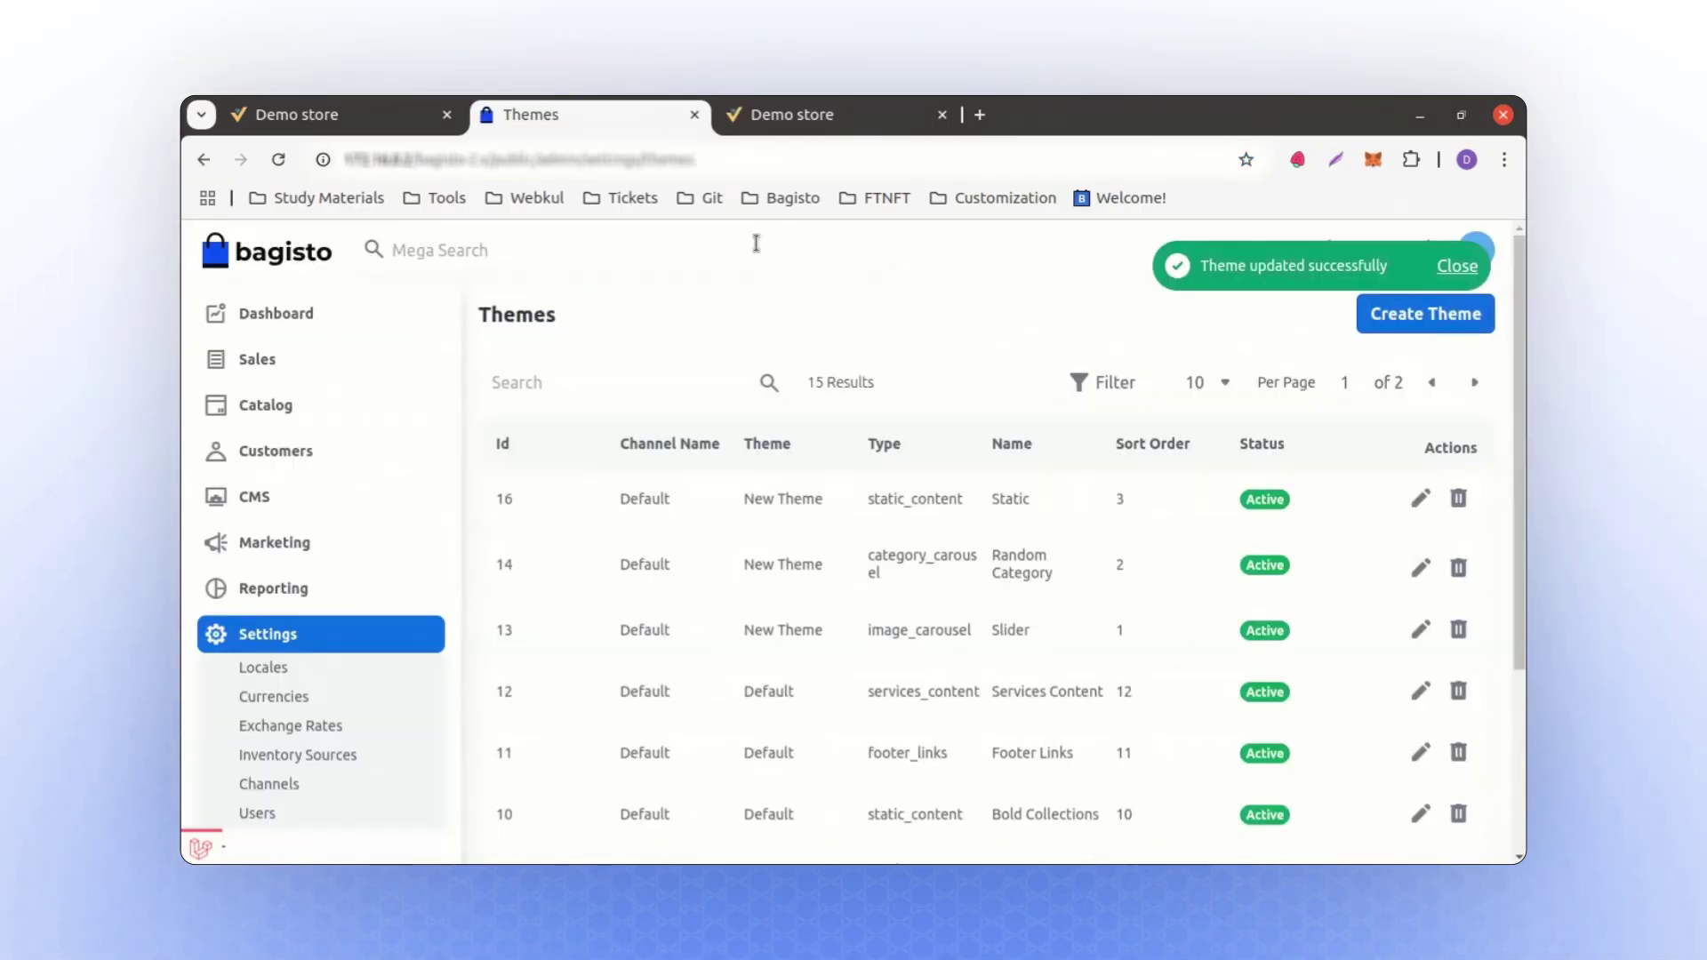
pyautogui.click(775, 128)
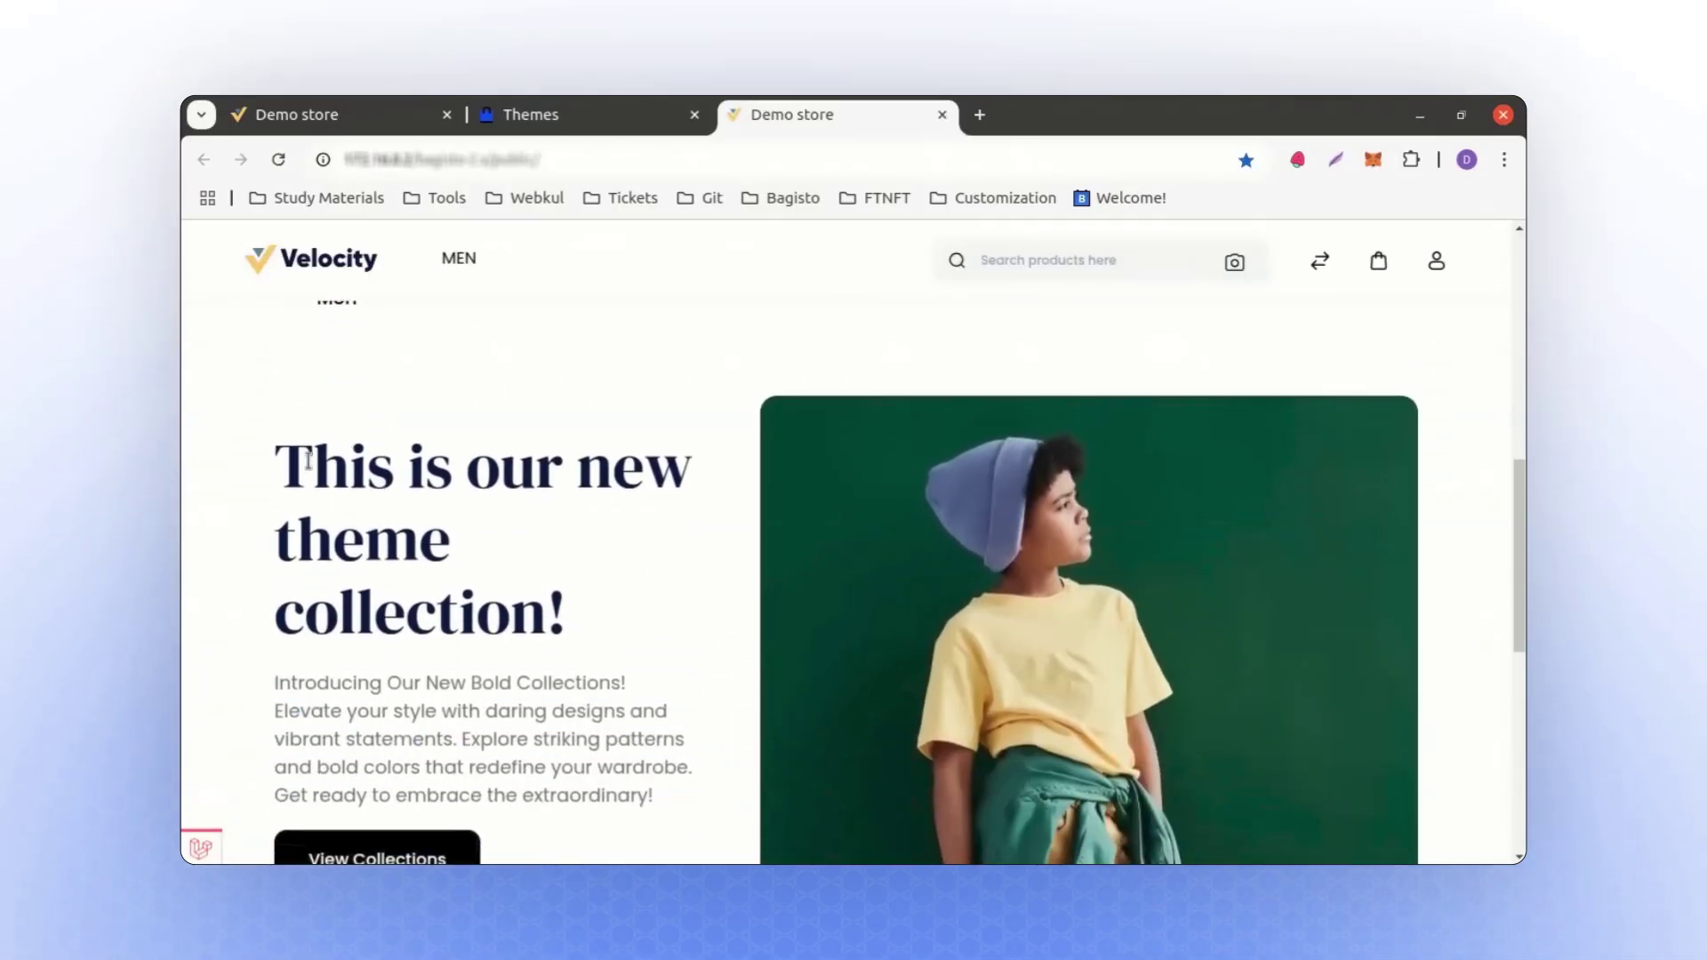
pyautogui.moveTo(296, 456); pyautogui.dragTo(591, 610)
# - Back on the Themes admin page, expand the Create Theme form's section Type list
pyautogui.hotkey('ctrl', 'shift', 'Tab')
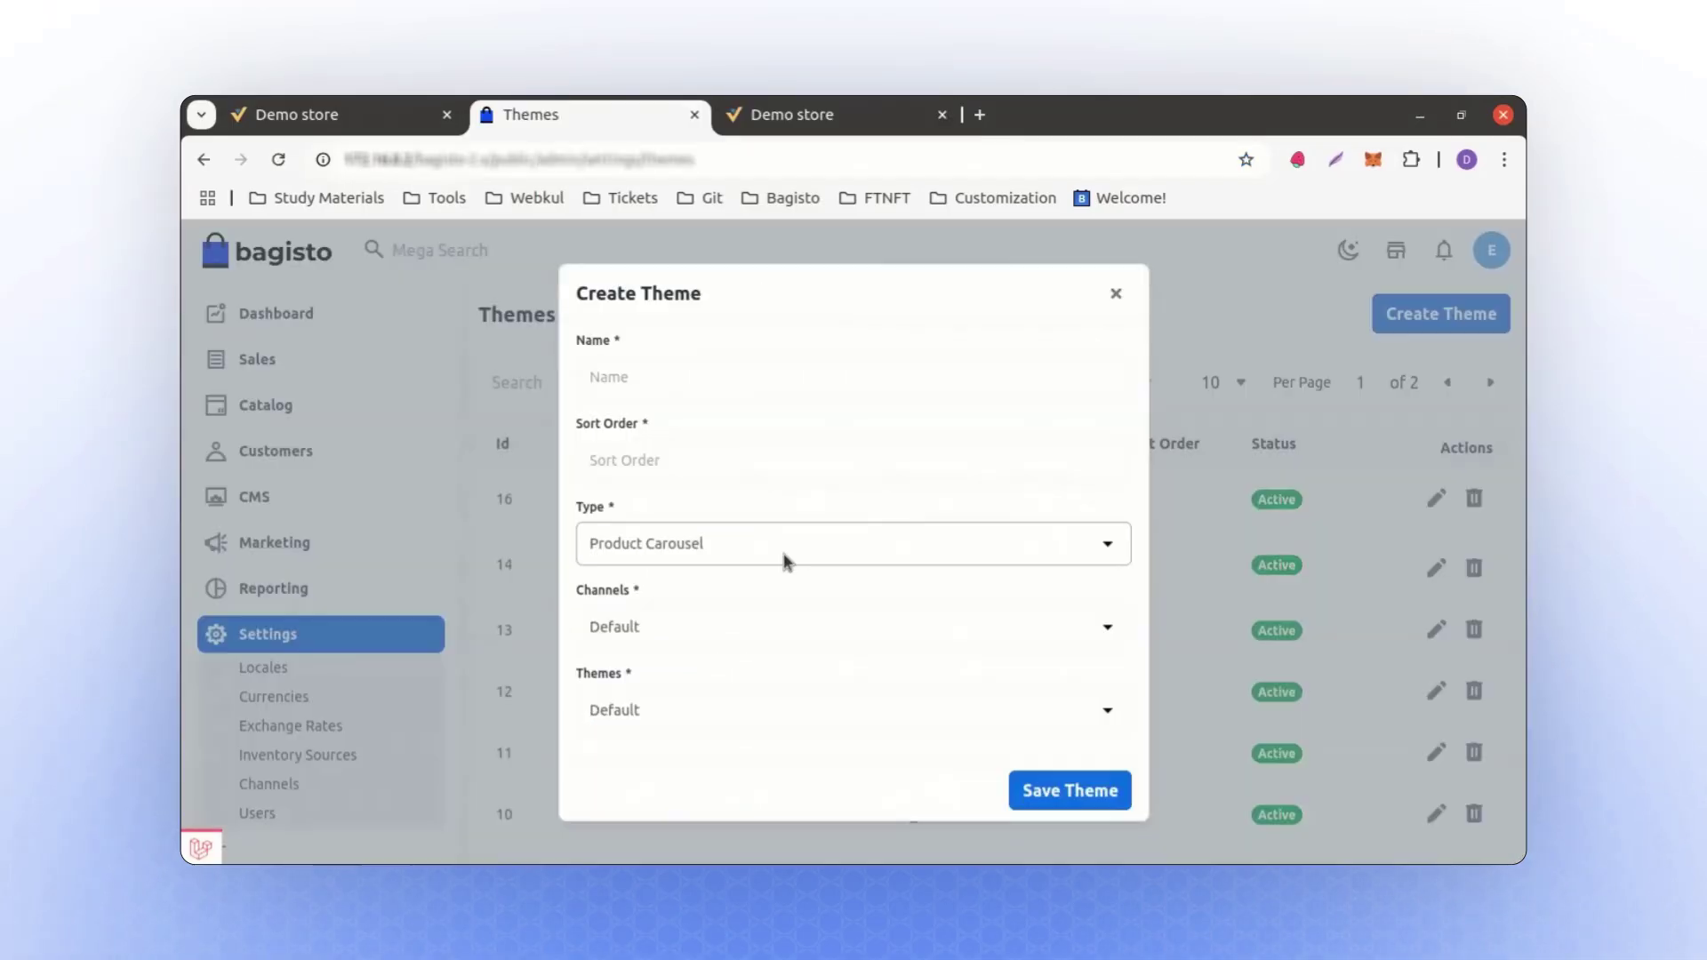
pyautogui.click(670, 545)
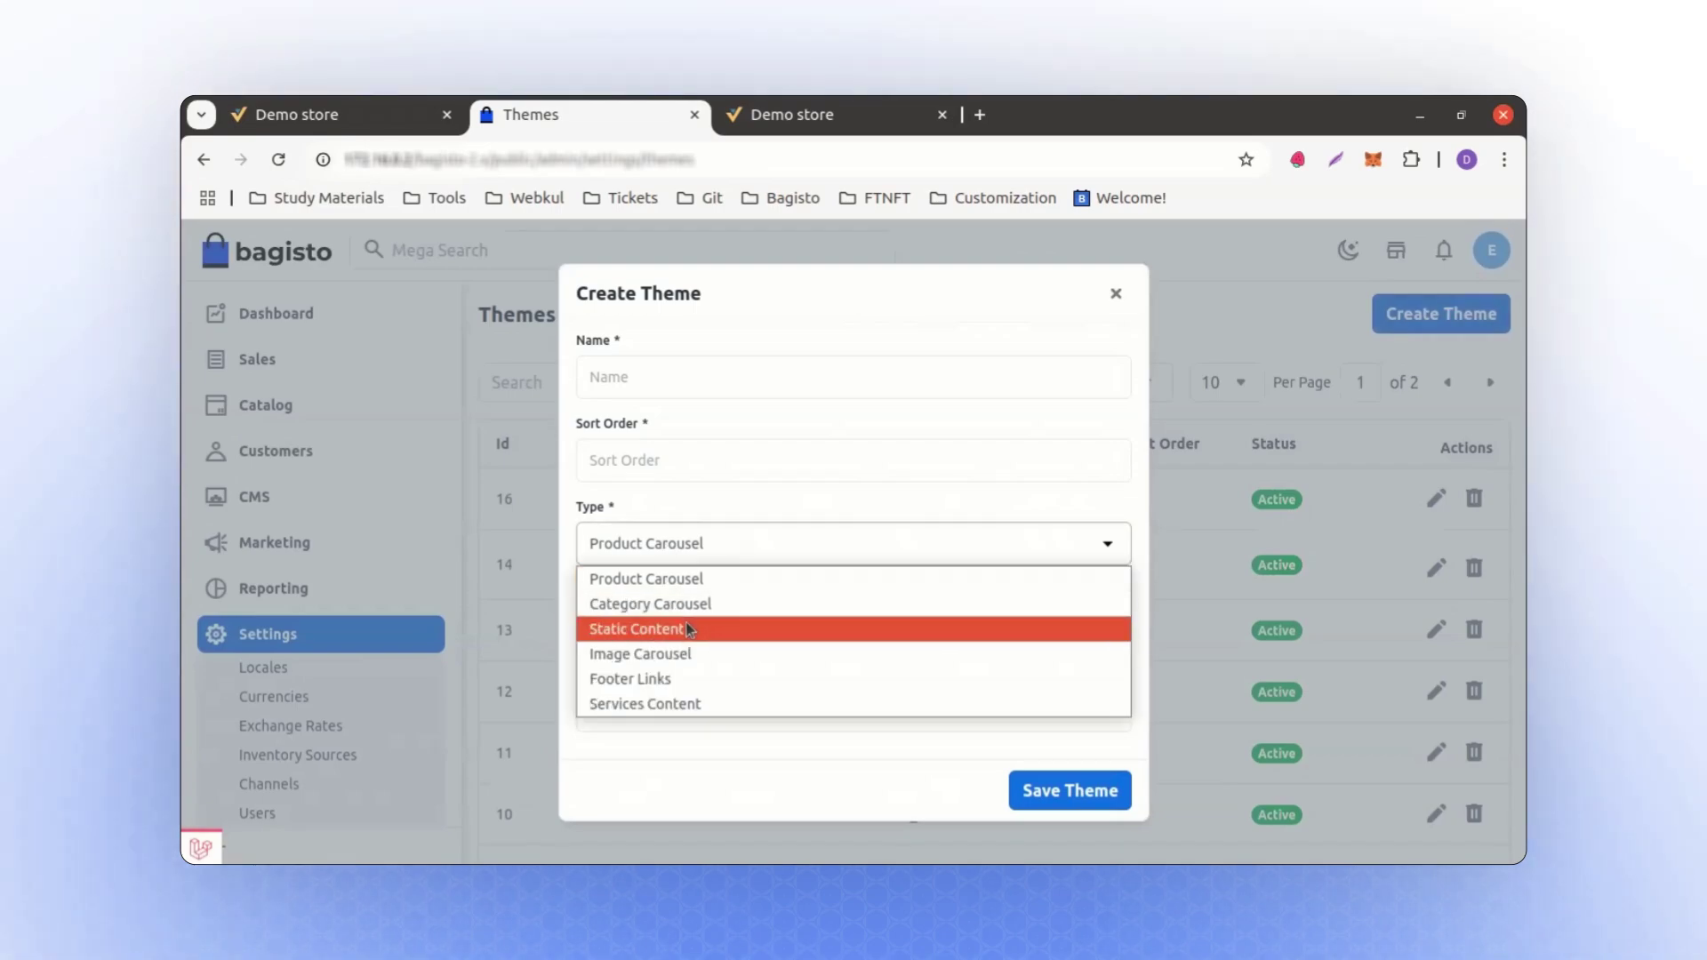